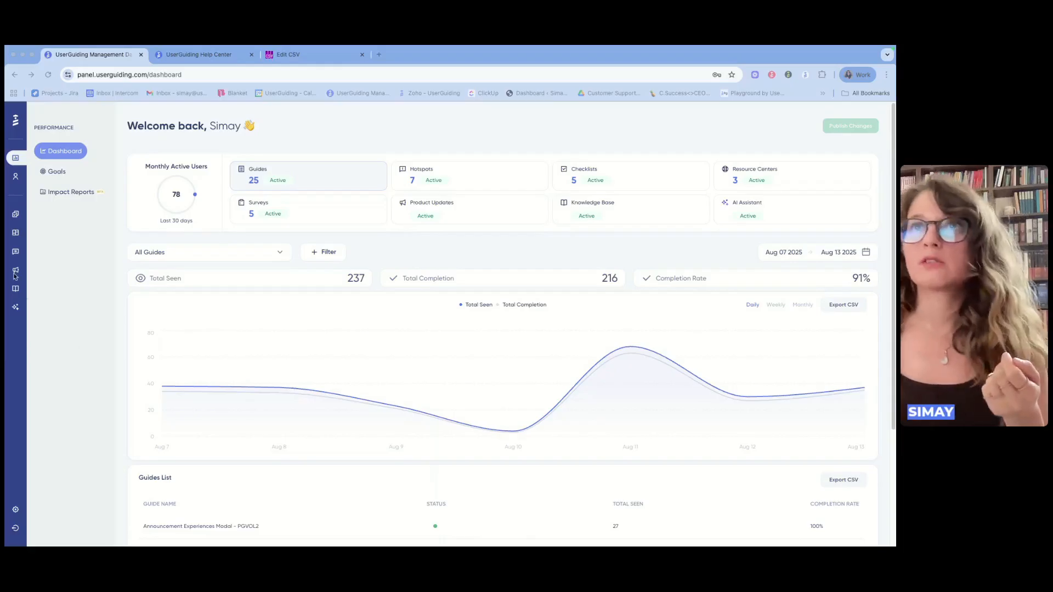
Step: Open the Users page, reload it until the people list loads, and delay the Google Chrome update by 1 hour
{"action": "left_click", "coordinate": [17, 181]}
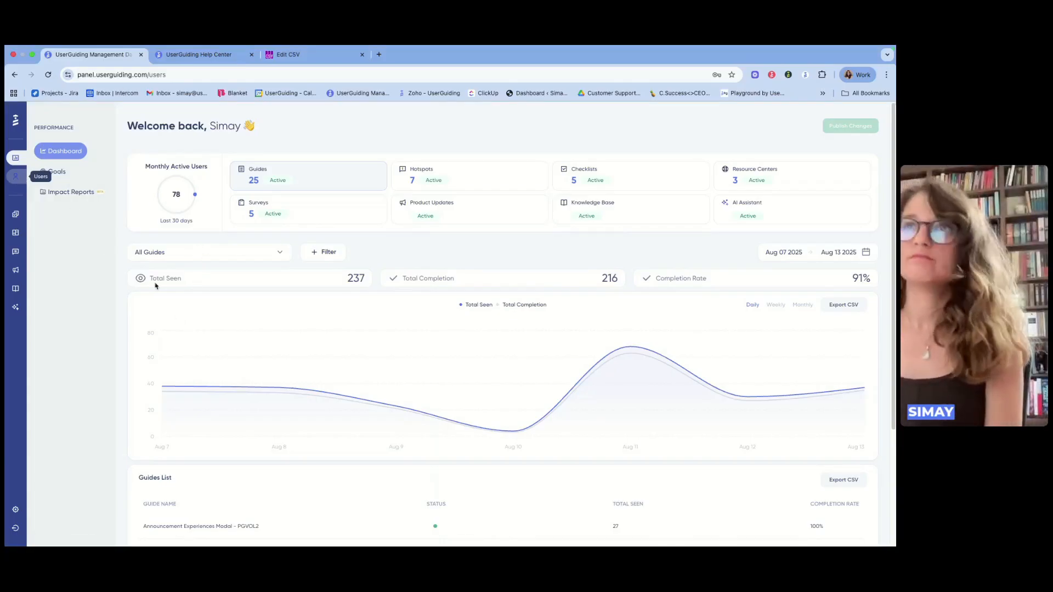
{"action": "left_click", "coordinate": [53, 75]}
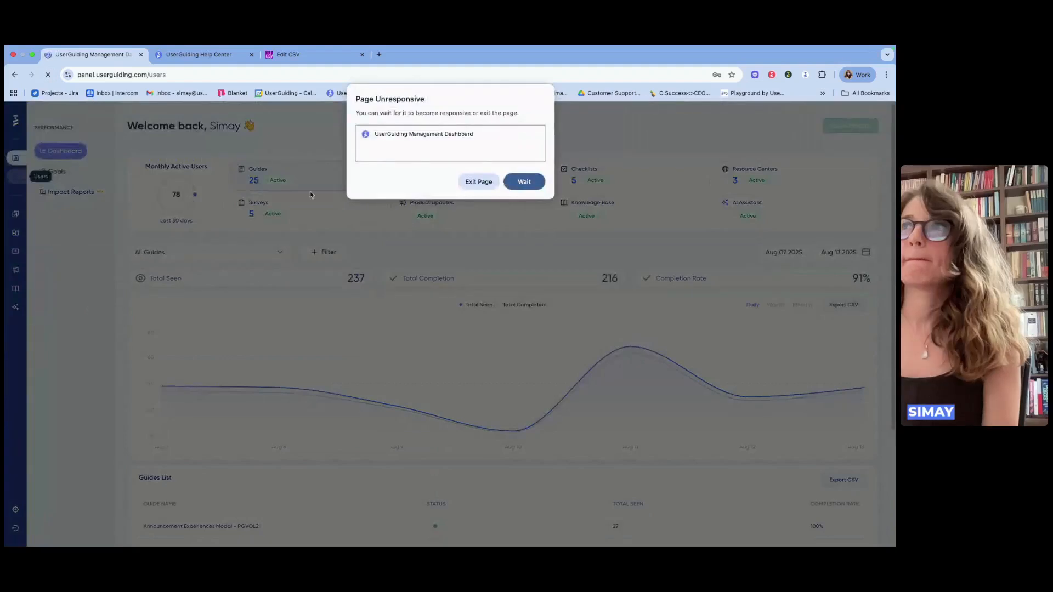
{"action": "left_click", "coordinate": [537, 186]}
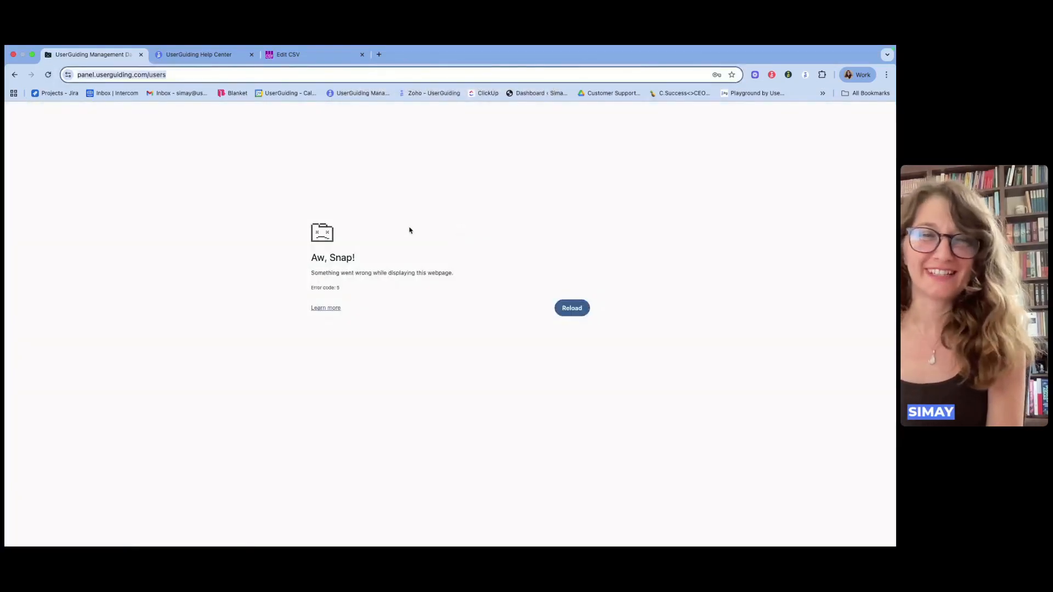
{"action": "left_click", "coordinate": [572, 307]}
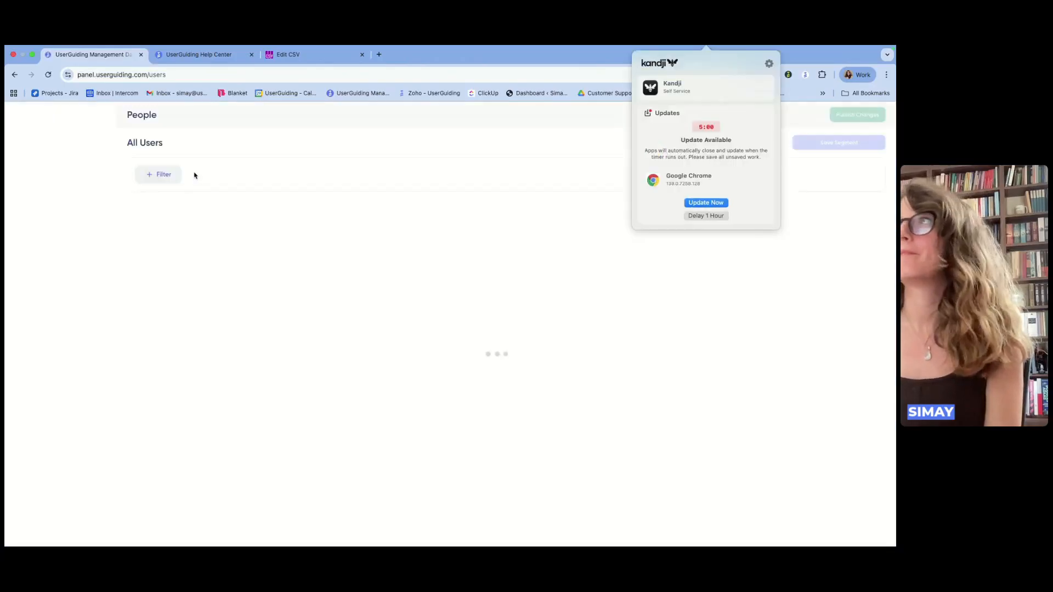
{"action": "left_click", "coordinate": [706, 215]}
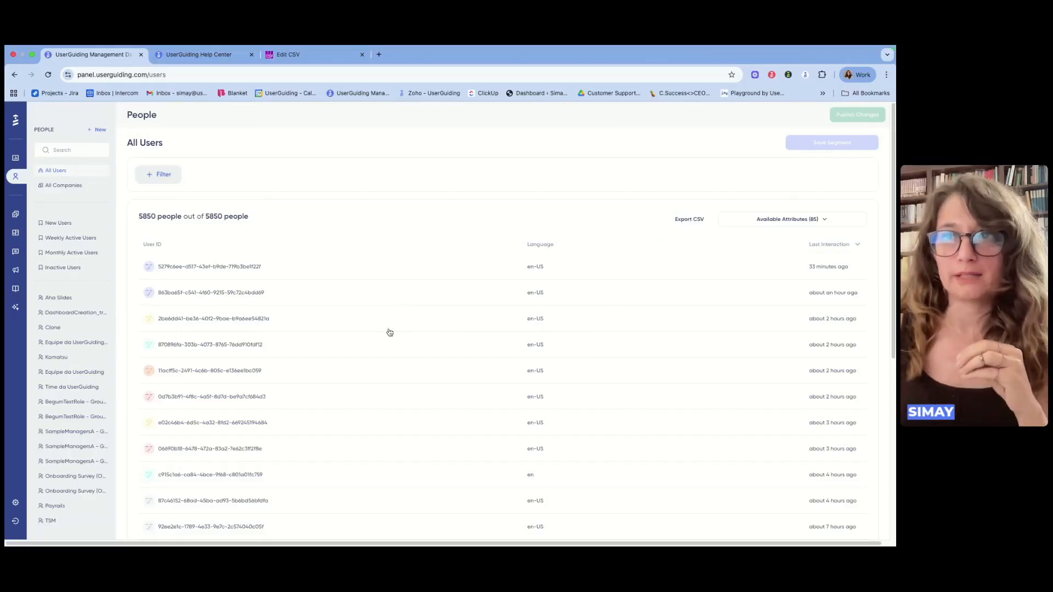
Step: Filter the user list to people whose Language contains "fr"
{"action": "left_click", "coordinate": [169, 181]}
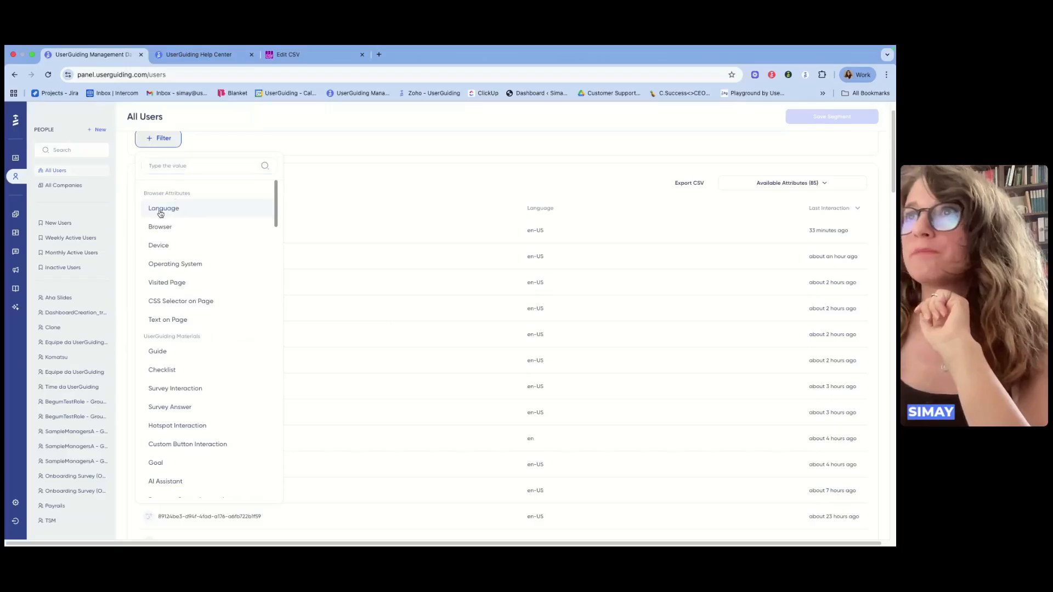
{"action": "left_click", "coordinate": [160, 209]}
{"action": "left_click", "coordinate": [169, 215]}
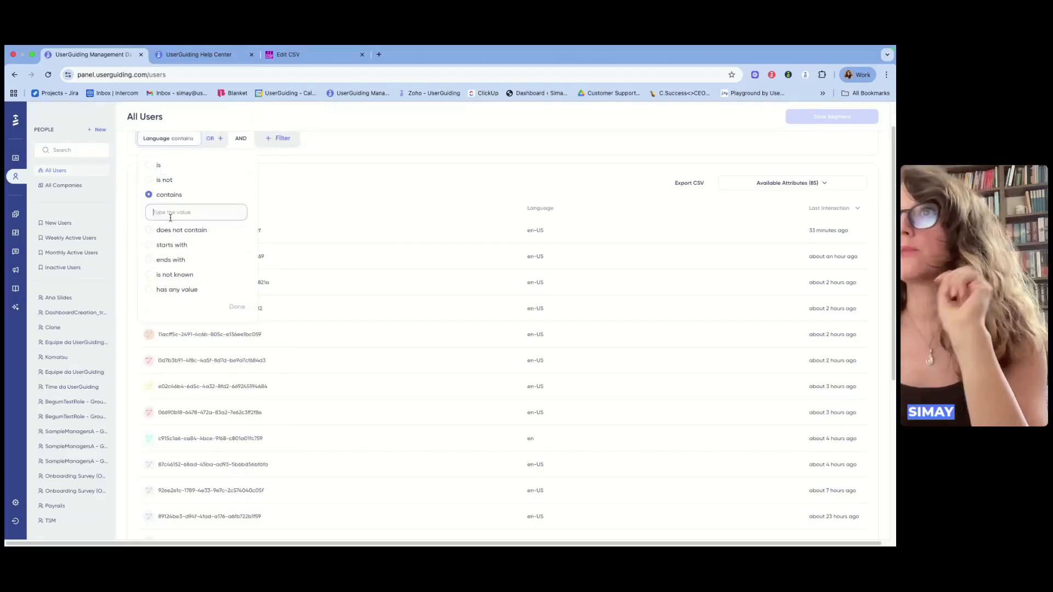
{"action": "type", "text": "fr"}
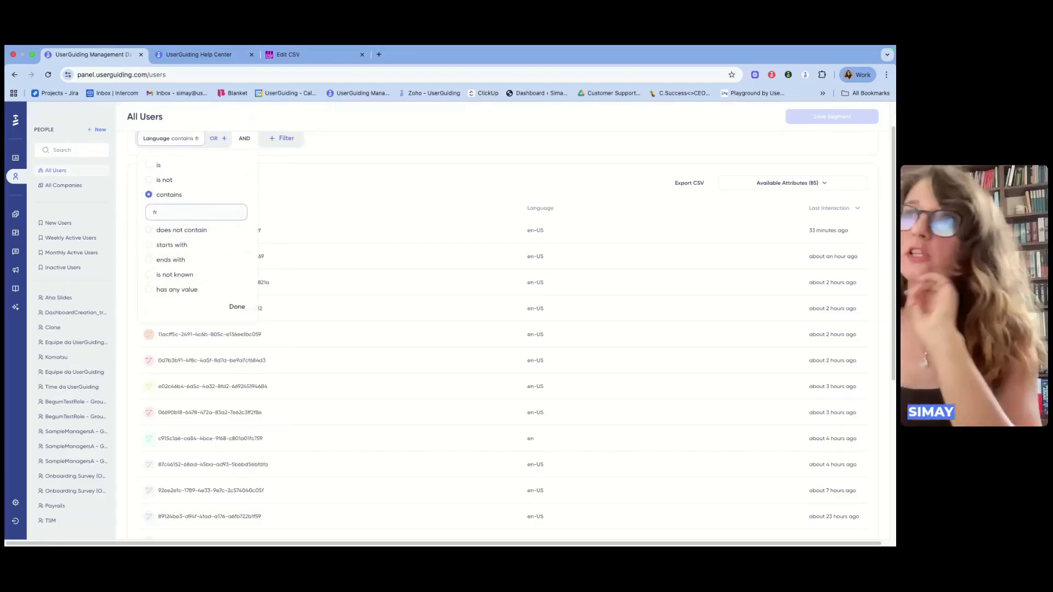
{"action": "left_click", "coordinate": [237, 307]}
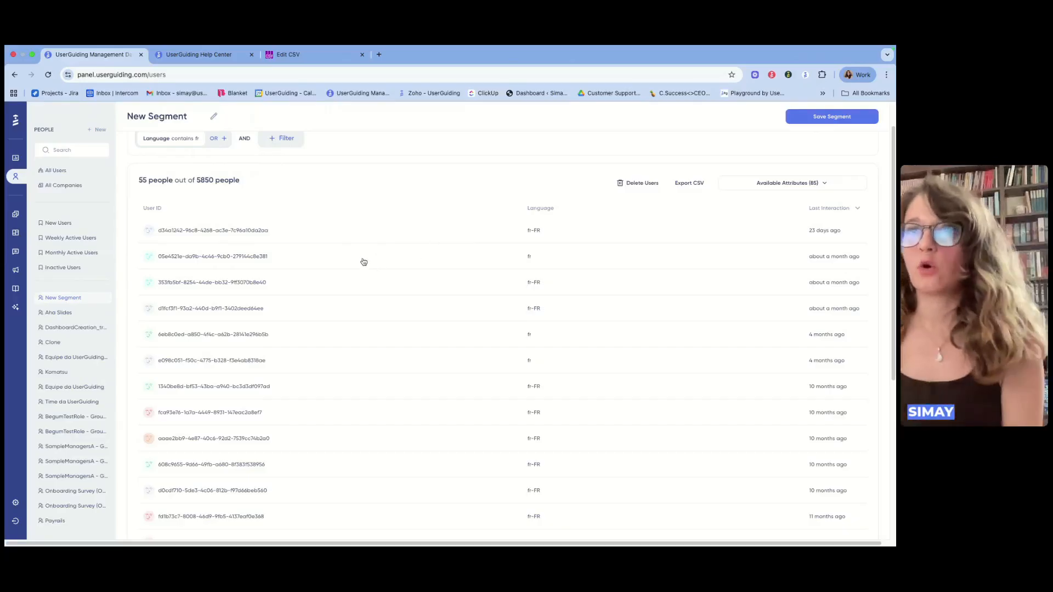
Step: Name the filtered segment "FR Users" and save it
{"action": "scroll", "coordinate": [247, 246], "scroll_direction": "up", "scroll_amount": 1}
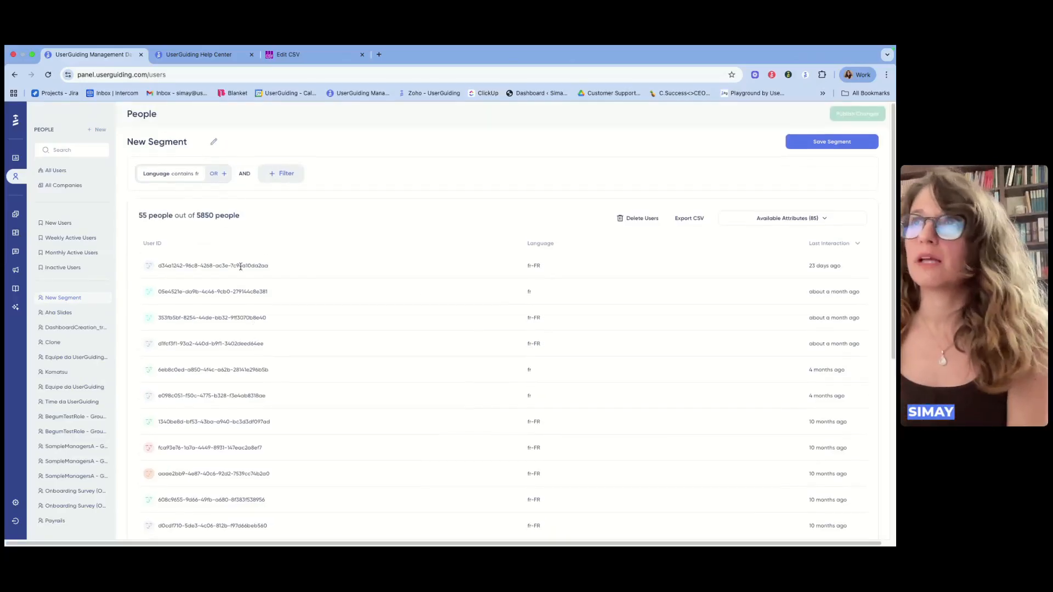
{"action": "double_click", "coordinate": [173, 148]}
{"action": "left_click", "coordinate": [174, 147]}
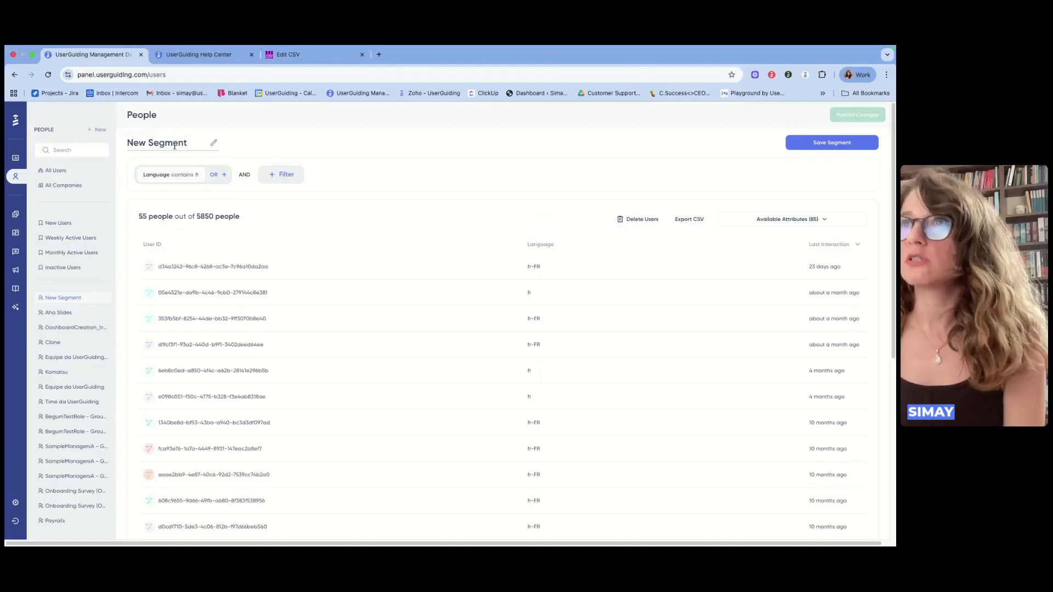
{"action": "triple_click", "coordinate": [175, 145]}
{"action": "type", "text": "FR Users"}
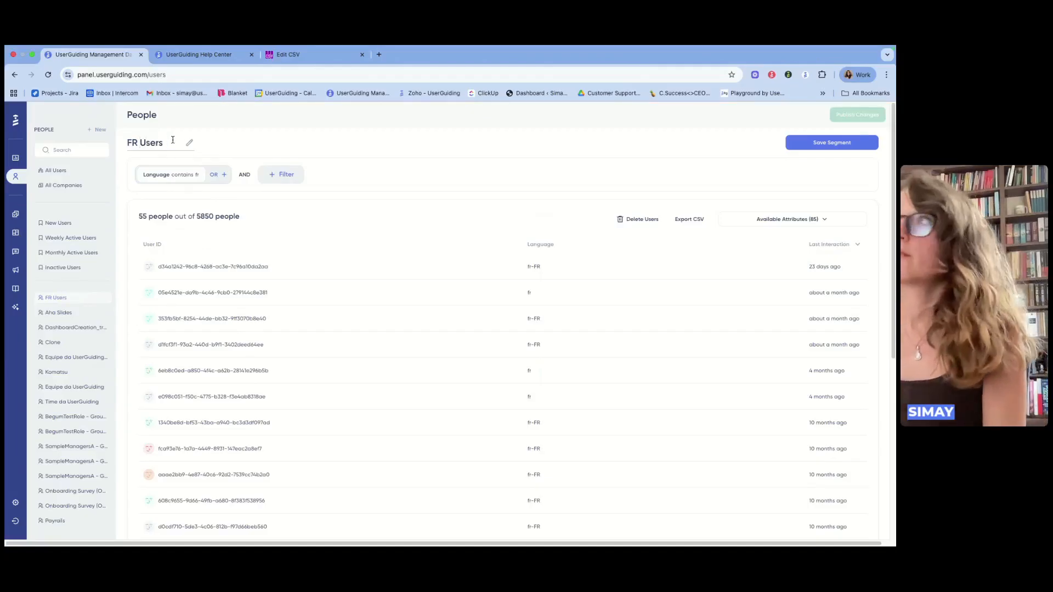
{"action": "left_click", "coordinate": [810, 144]}
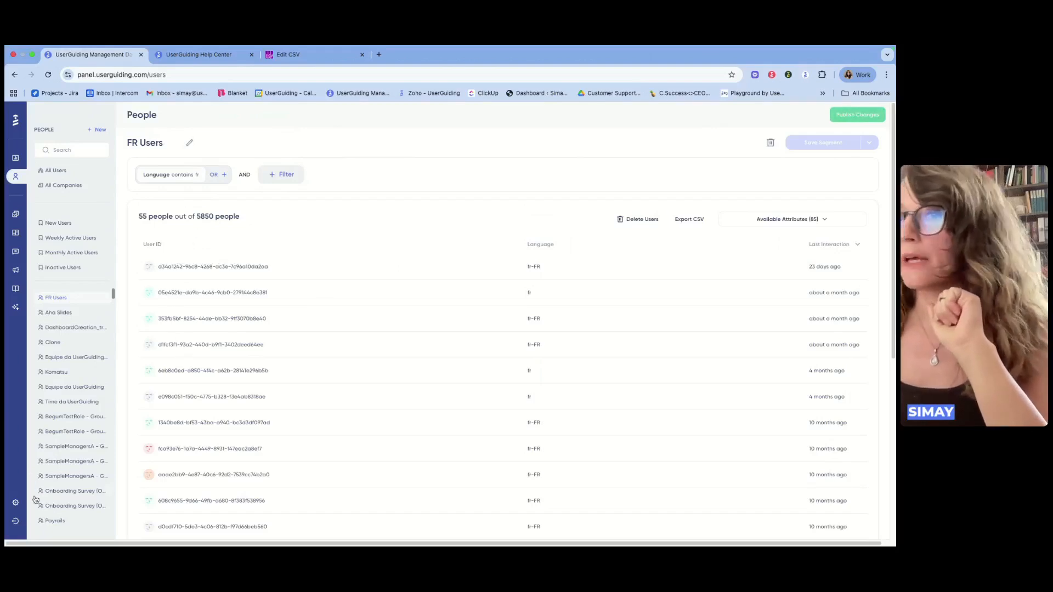
Step: Start a new language in the Localization settings and choose French for it
{"action": "left_click", "coordinate": [16, 502]}
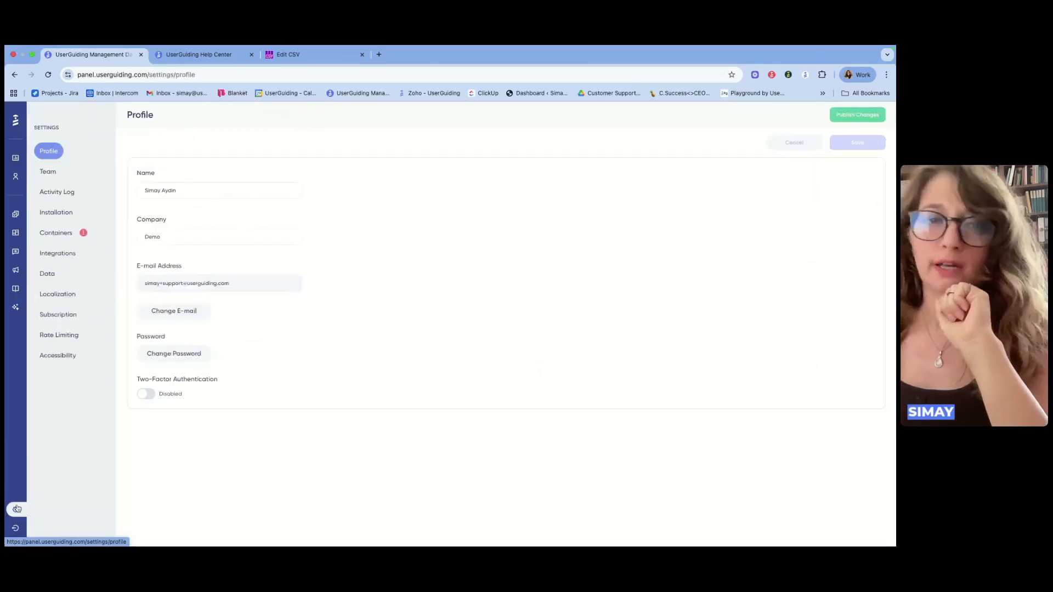
{"action": "left_click", "coordinate": [62, 296]}
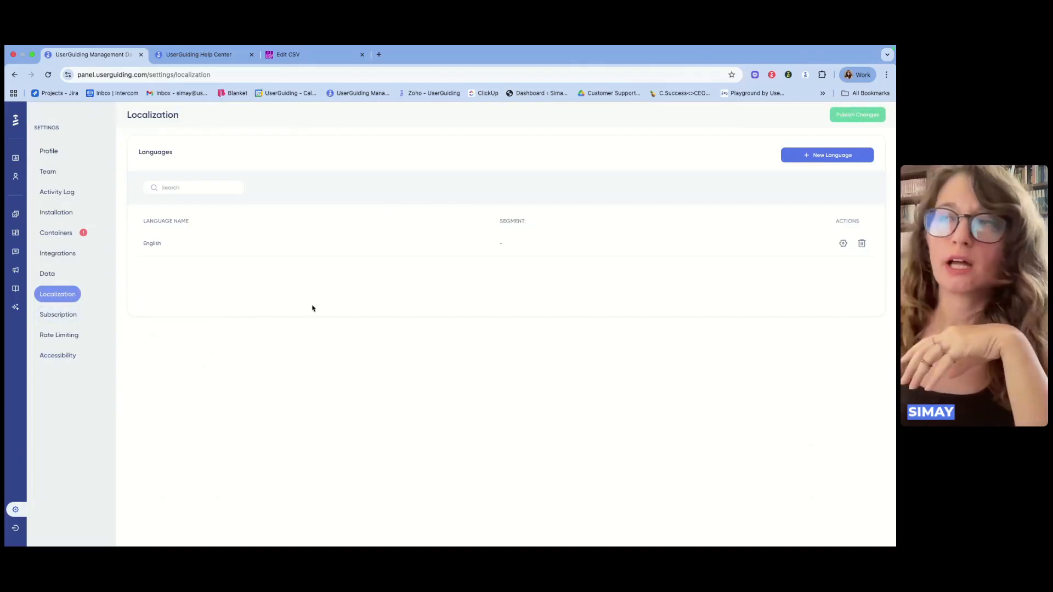
{"action": "left_click", "coordinate": [817, 158]}
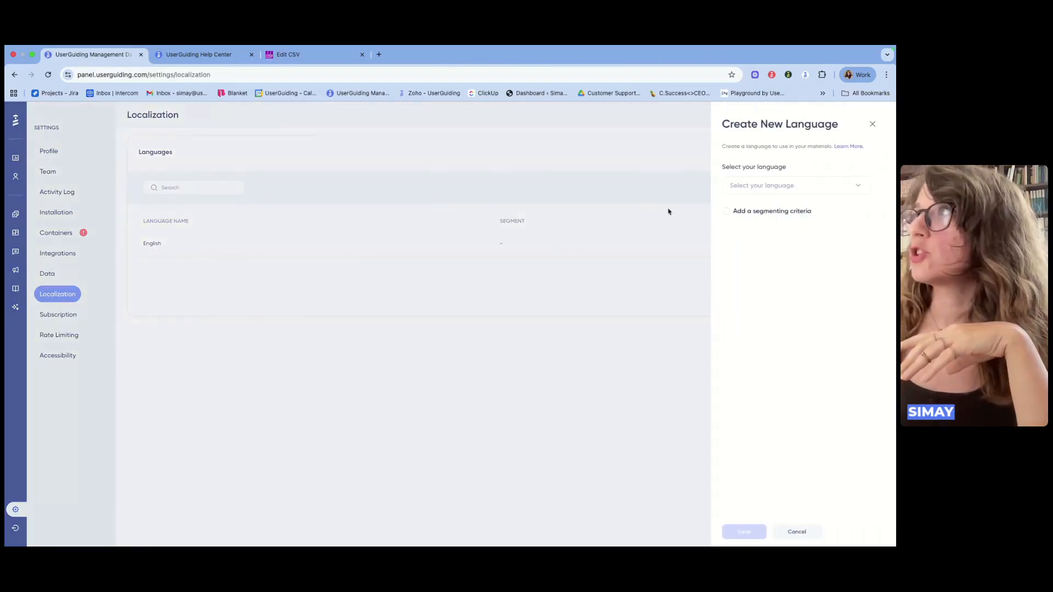
{"action": "left_click", "coordinate": [828, 186]}
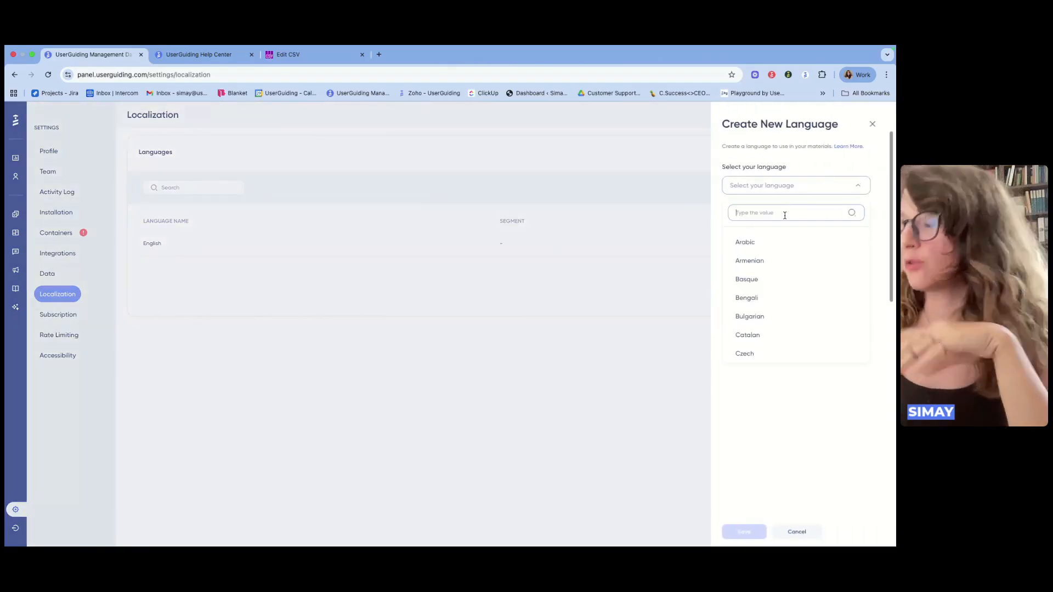
{"action": "type", "text": "fr"}
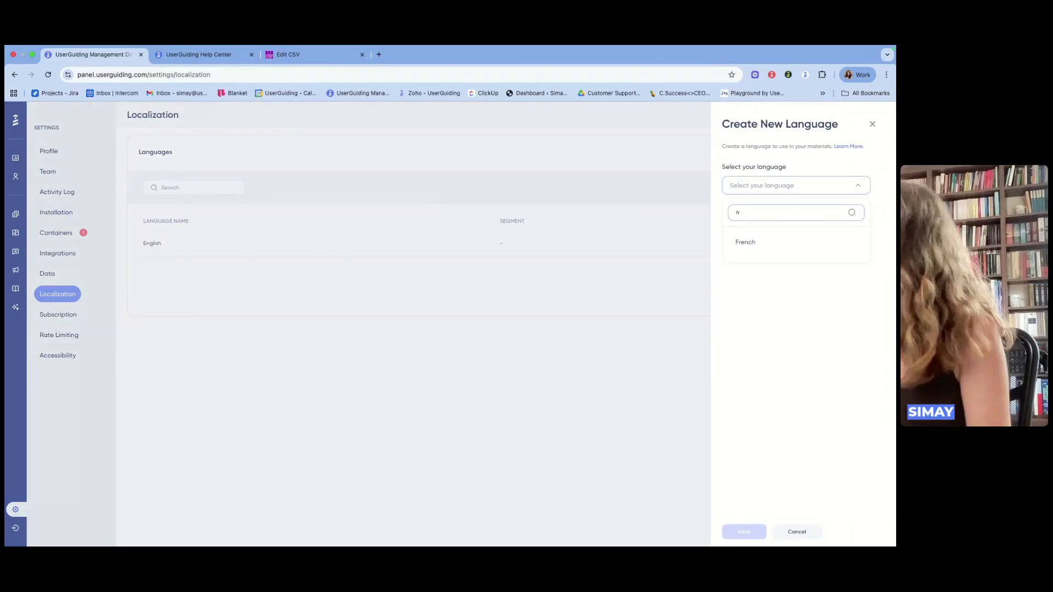
{"action": "left_click", "coordinate": [772, 242]}
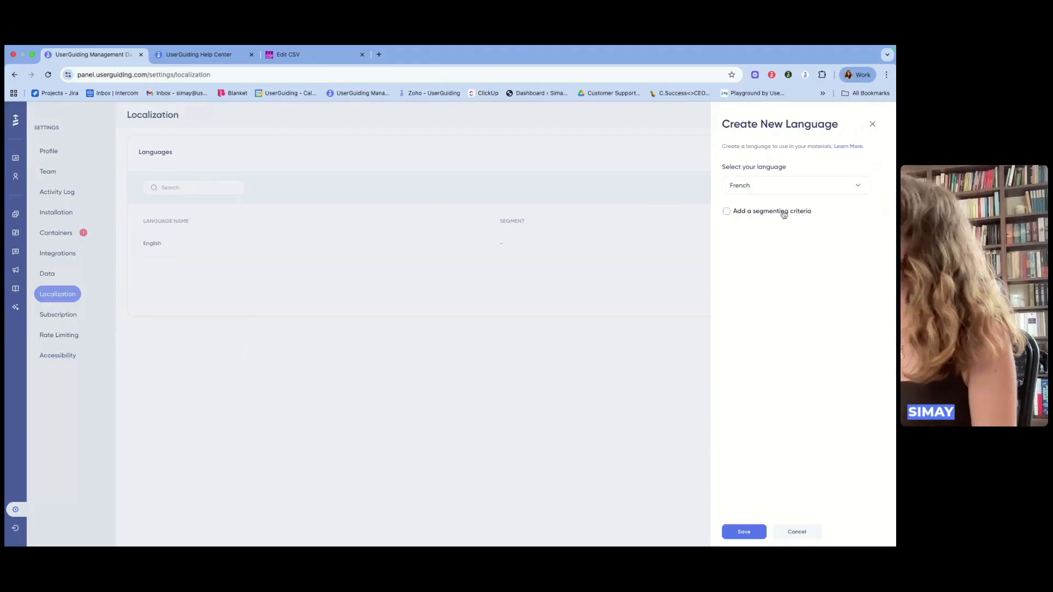
Step: Add the FR Users segment as the segmenting criteria for French, save the language and review its settings
{"action": "left_click", "coordinate": [776, 214]}
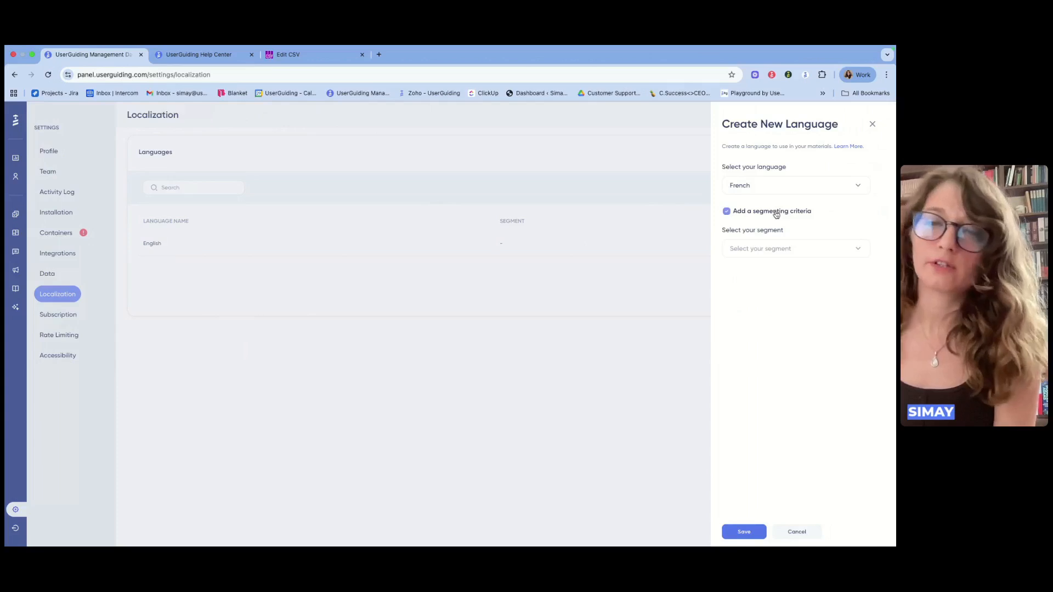
{"action": "left_click", "coordinate": [766, 188]}
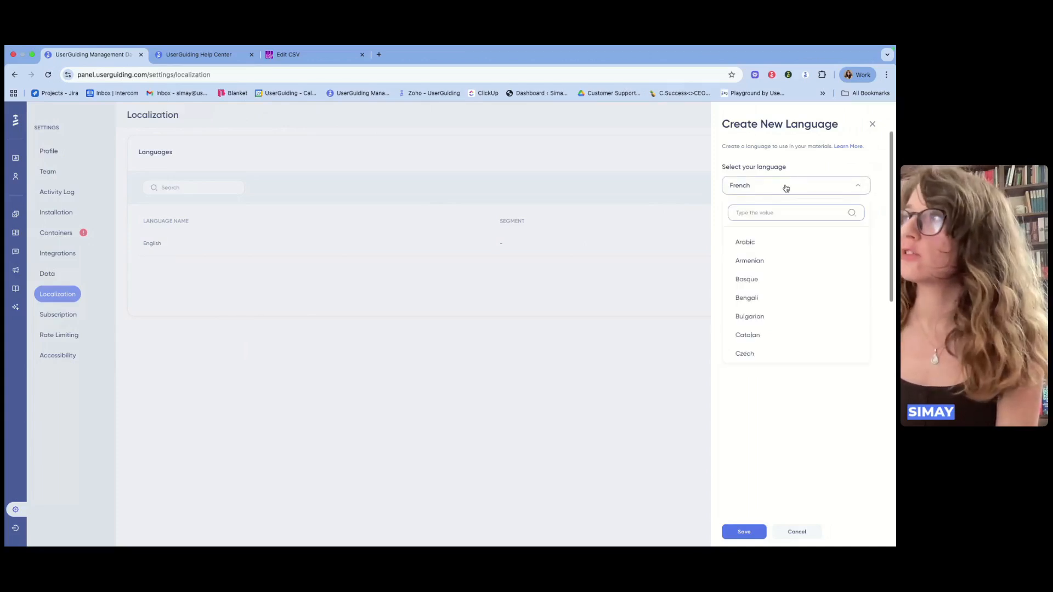
{"action": "left_click", "coordinate": [785, 188]}
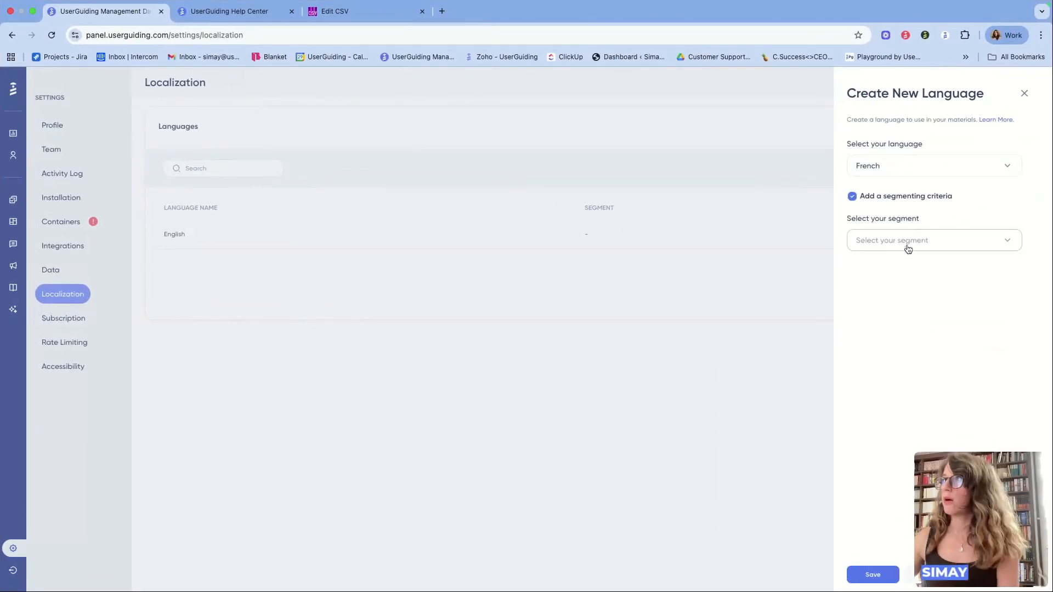
{"action": "left_click", "coordinate": [908, 249]}
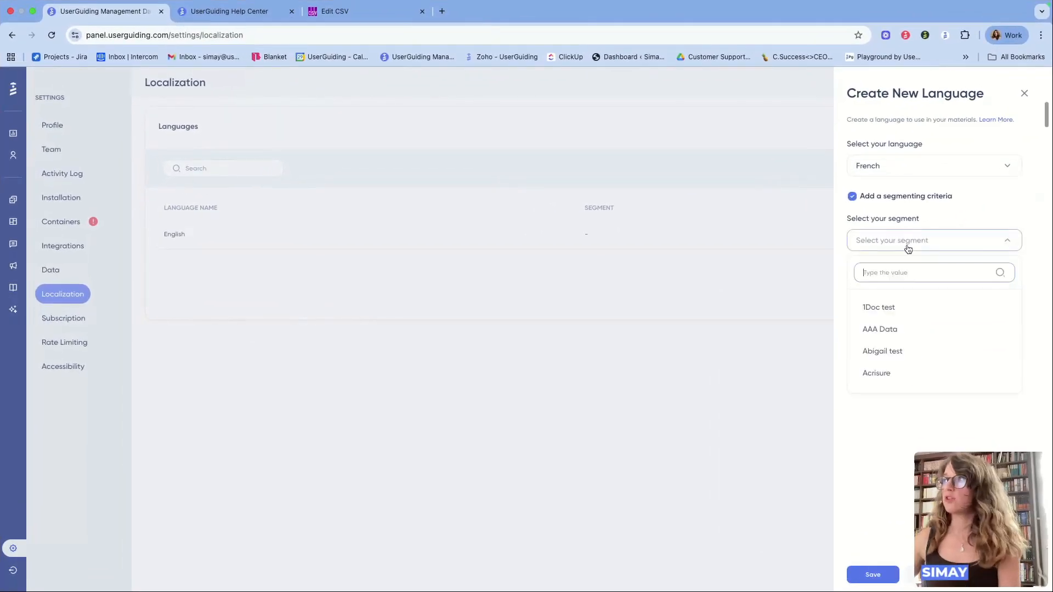
{"action": "type", "text": "fr"}
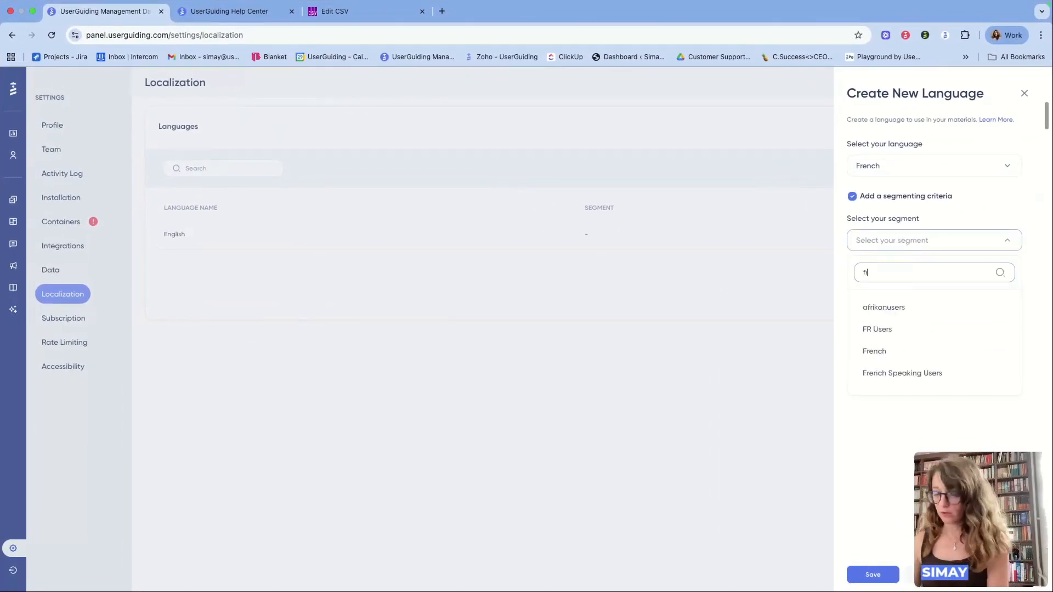
{"action": "left_click", "coordinate": [908, 335]}
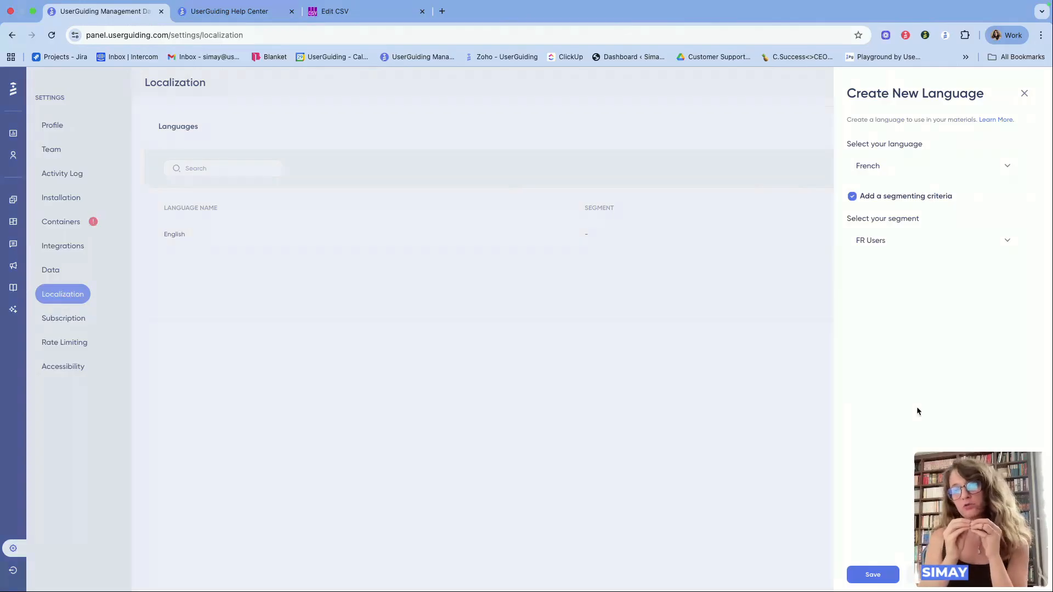
{"action": "left_click", "coordinate": [875, 576]}
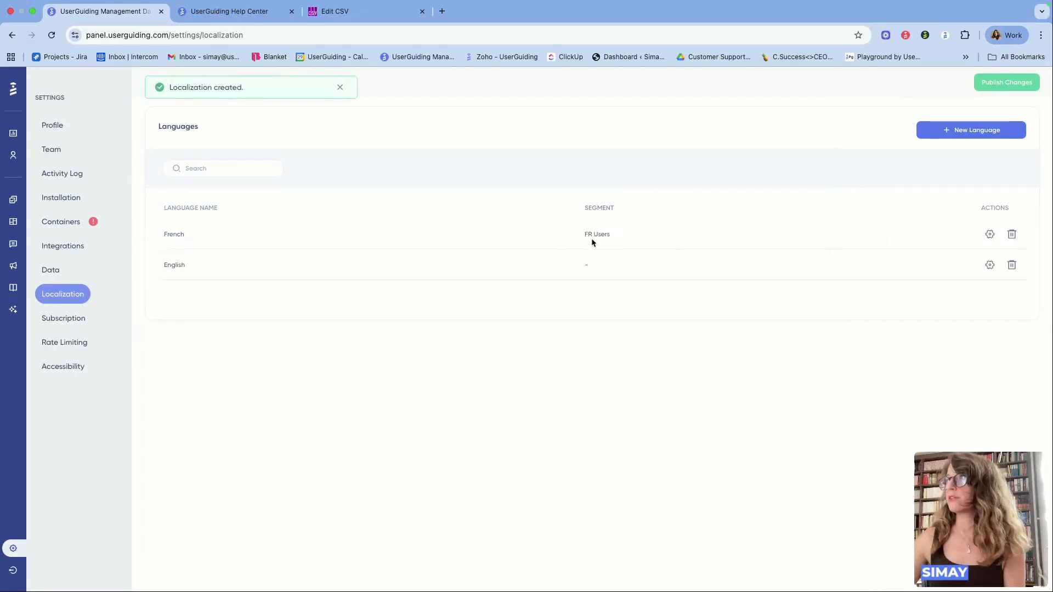
{"action": "left_click", "coordinate": [987, 237]}
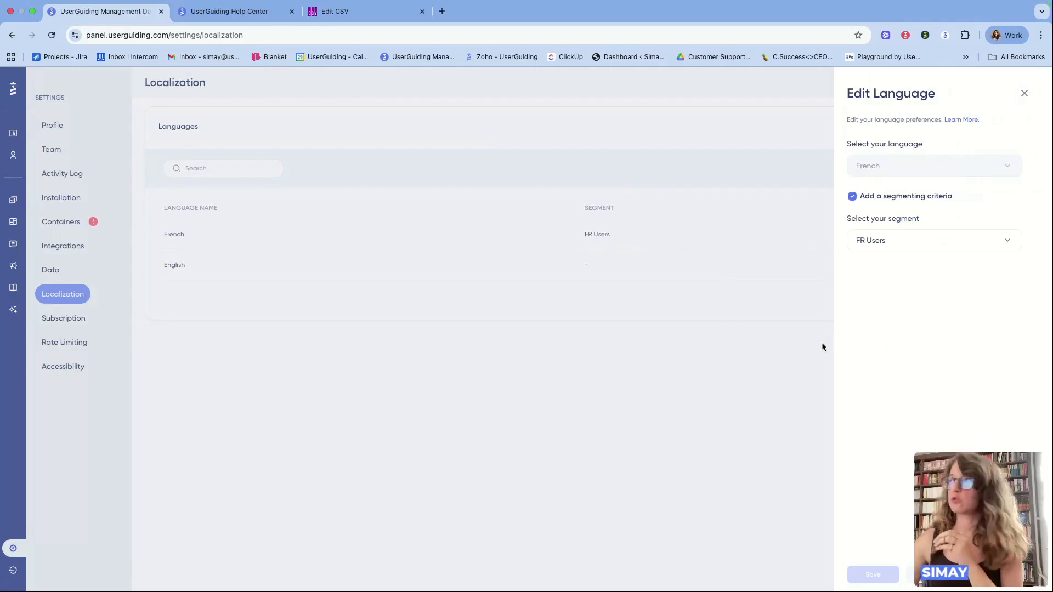
{"action": "left_click", "coordinate": [749, 356]}
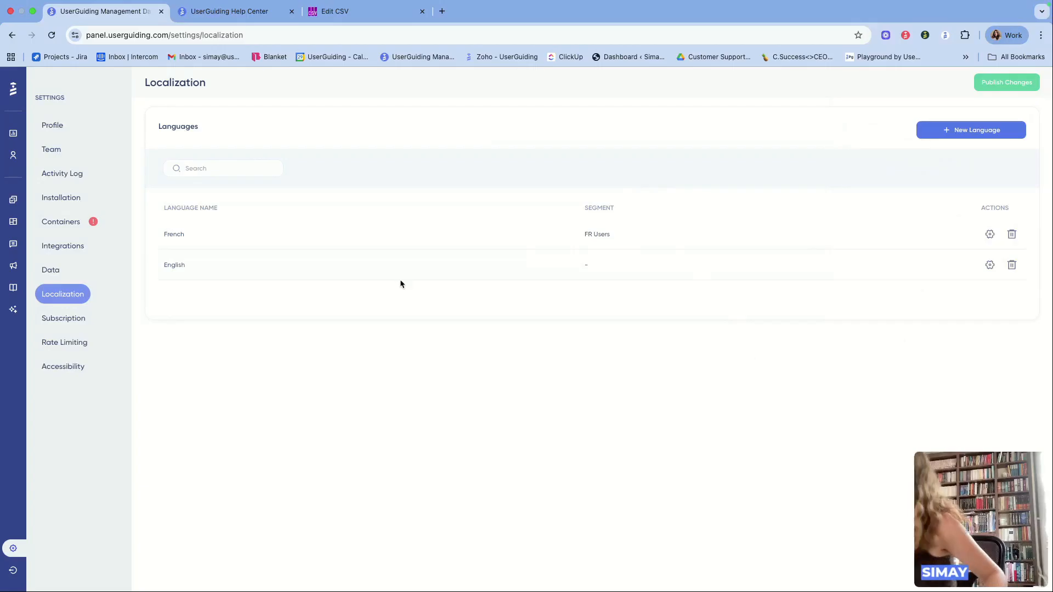
Step: Turn on localization for the workshop guide in the guides list and download its content CSV
{"action": "left_click", "coordinate": [11, 200]}
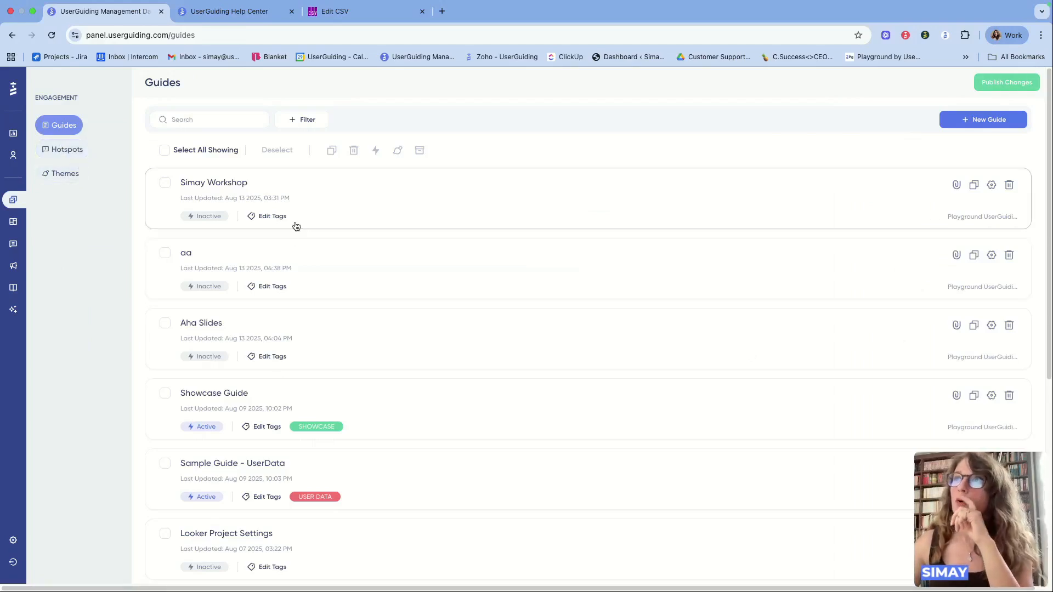
{"action": "left_click", "coordinate": [336, 197]}
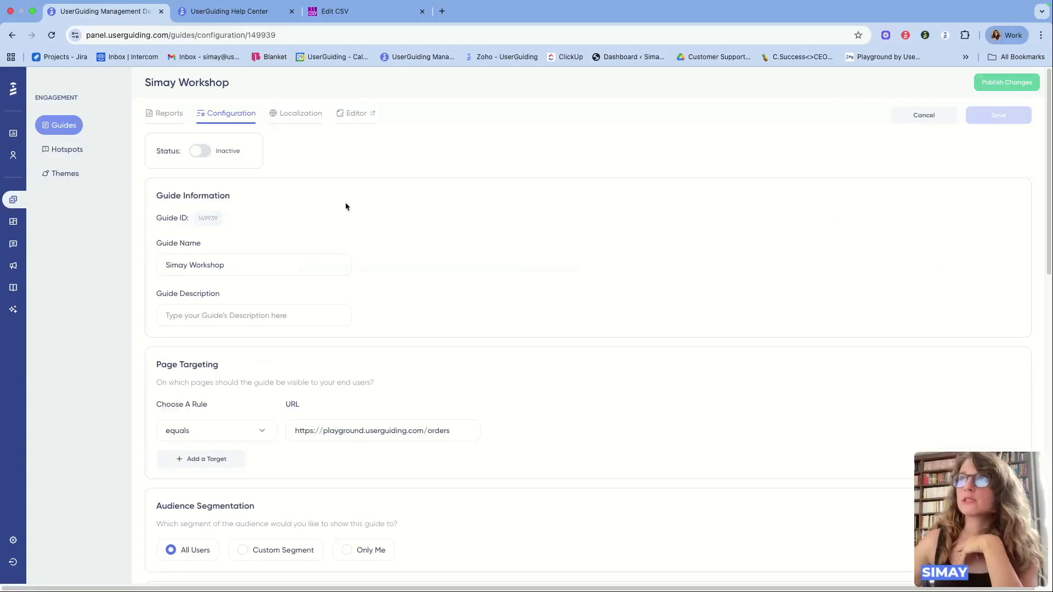
{"action": "left_click", "coordinate": [296, 121]}
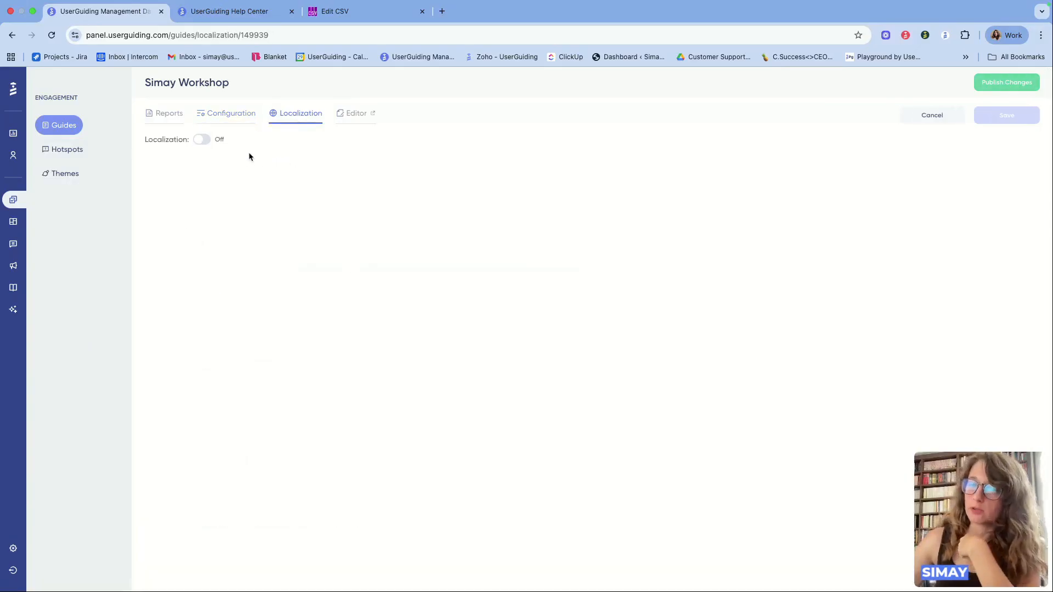
{"action": "left_click", "coordinate": [206, 143]}
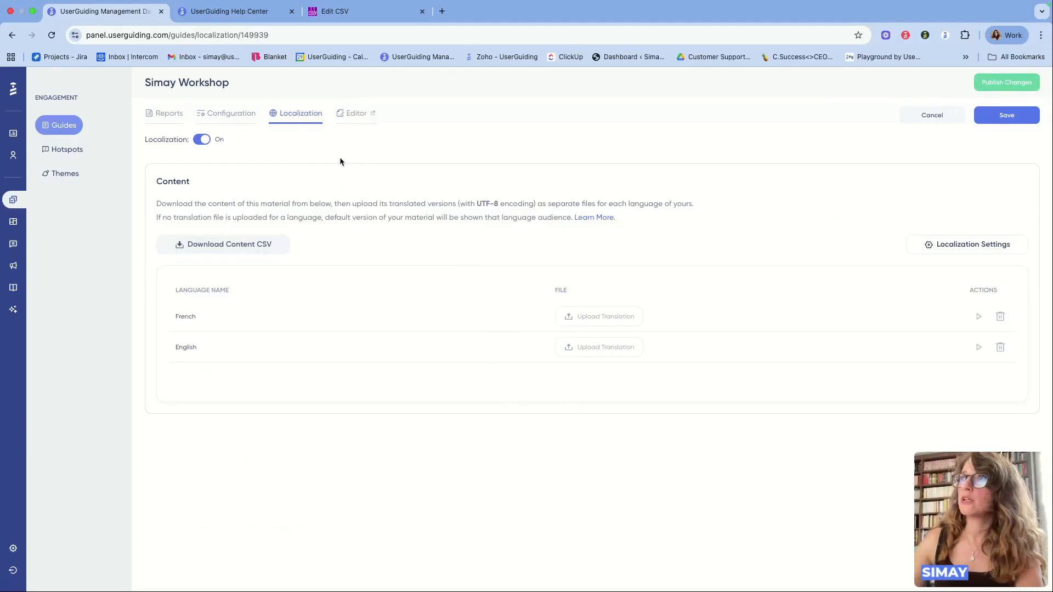
{"action": "left_click", "coordinate": [253, 249]}
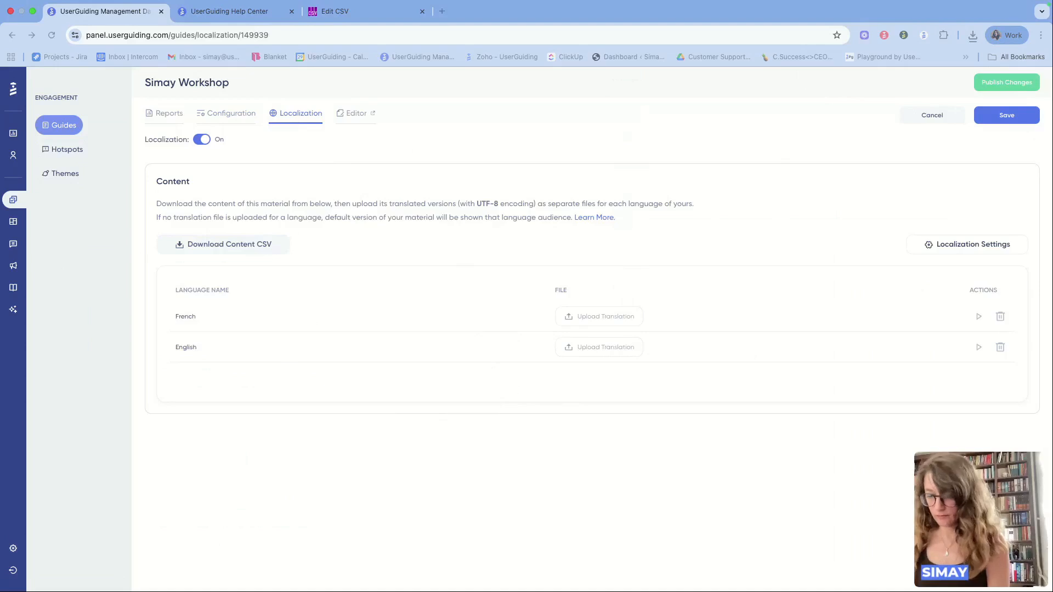
Step: Switch to the Edit CSV online editor
{"action": "left_click", "coordinate": [376, 15]}
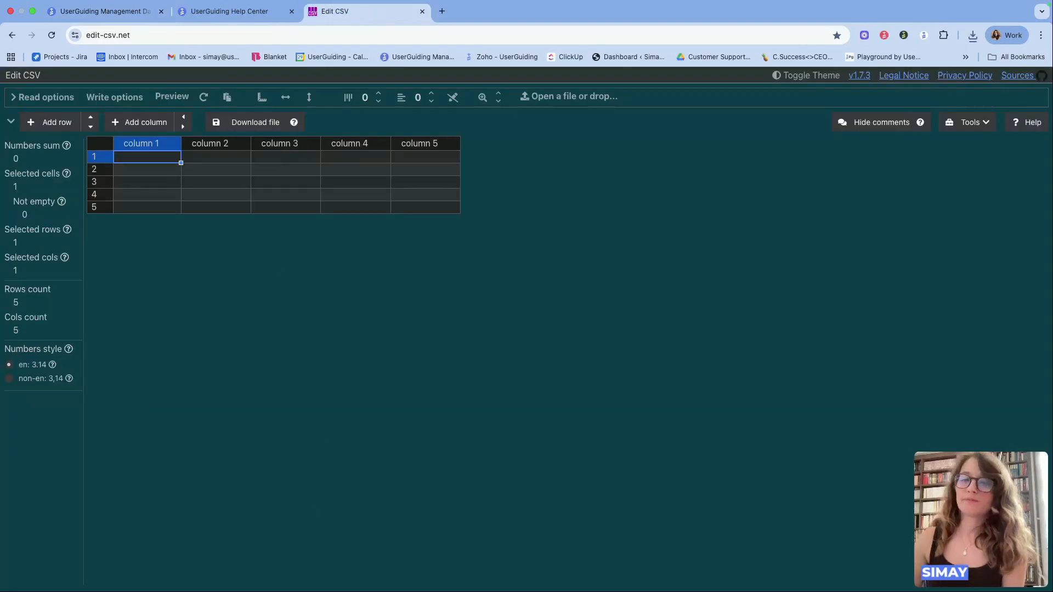
{"action": "key", "text": "super+Tab"}
{"action": "key", "text": "super+Tab"}
{"action": "key", "text": "super+Tab"}
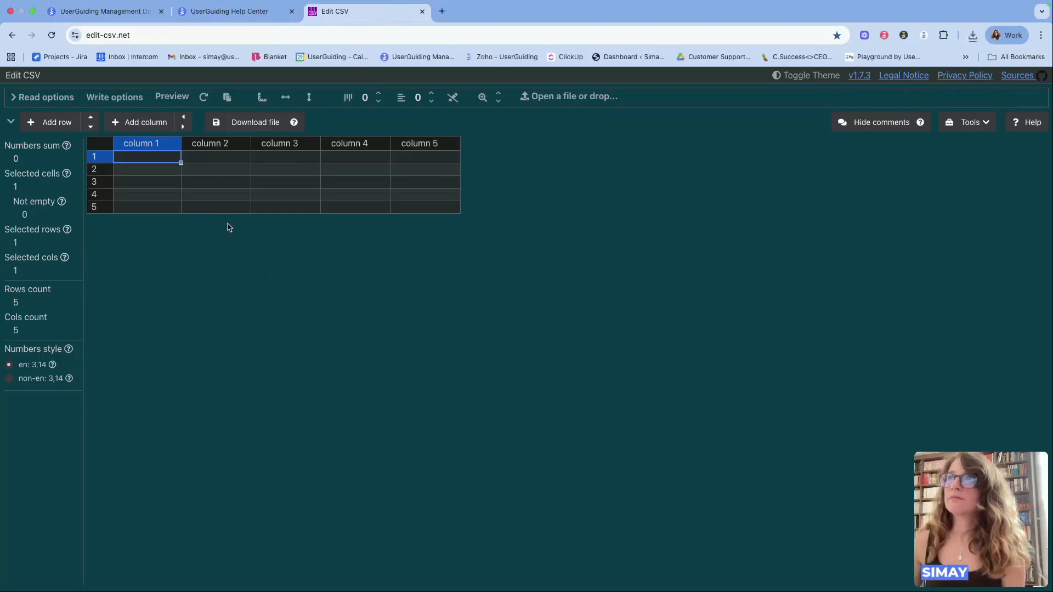
Step: Paste the guide's content into the empty table from its first cell and review the id and default columns
{"action": "left_click", "coordinate": [225, 196]}
{"action": "left_click", "coordinate": [157, 156]}
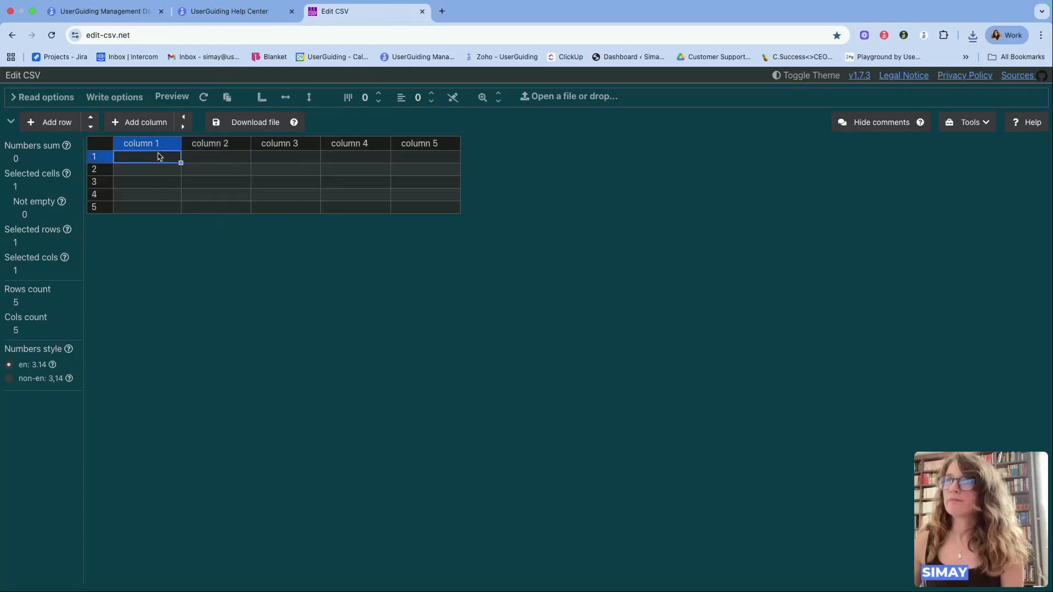
{"action": "key", "text": "super+v"}
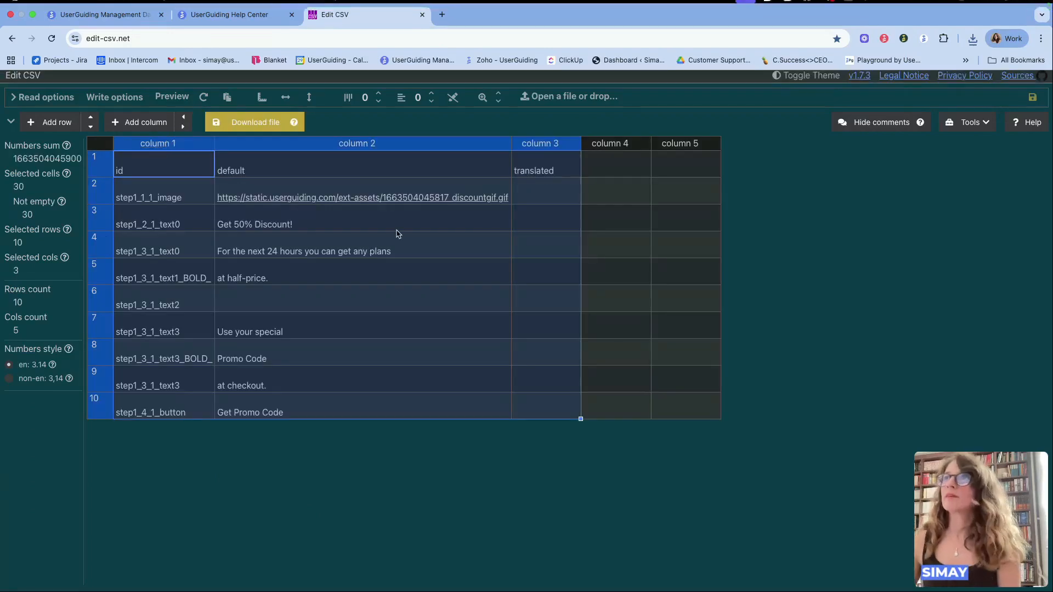
{"action": "left_click", "coordinate": [412, 174]}
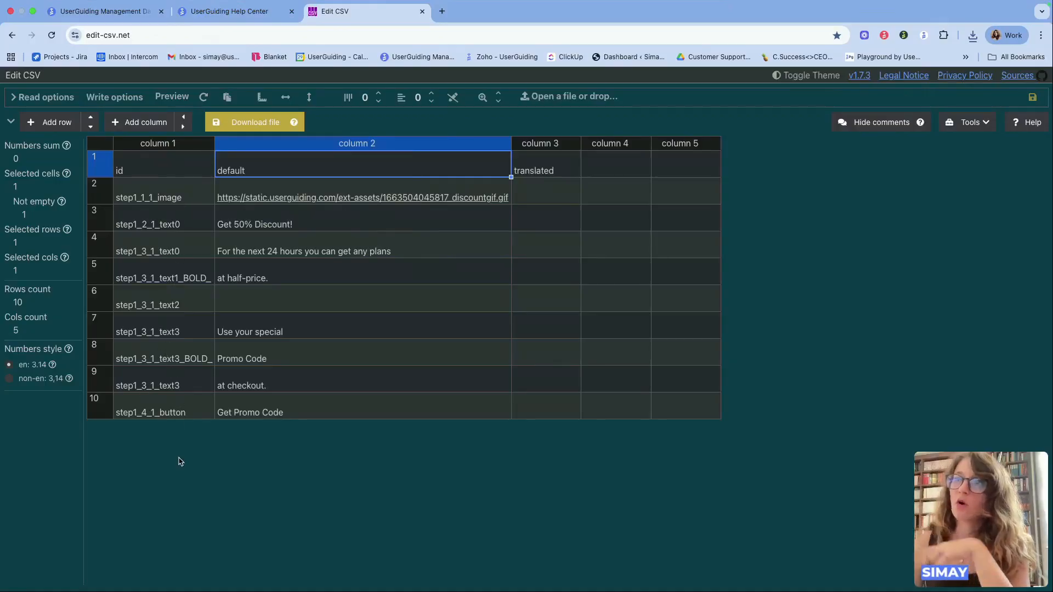
{"action": "left_click", "coordinate": [183, 362]}
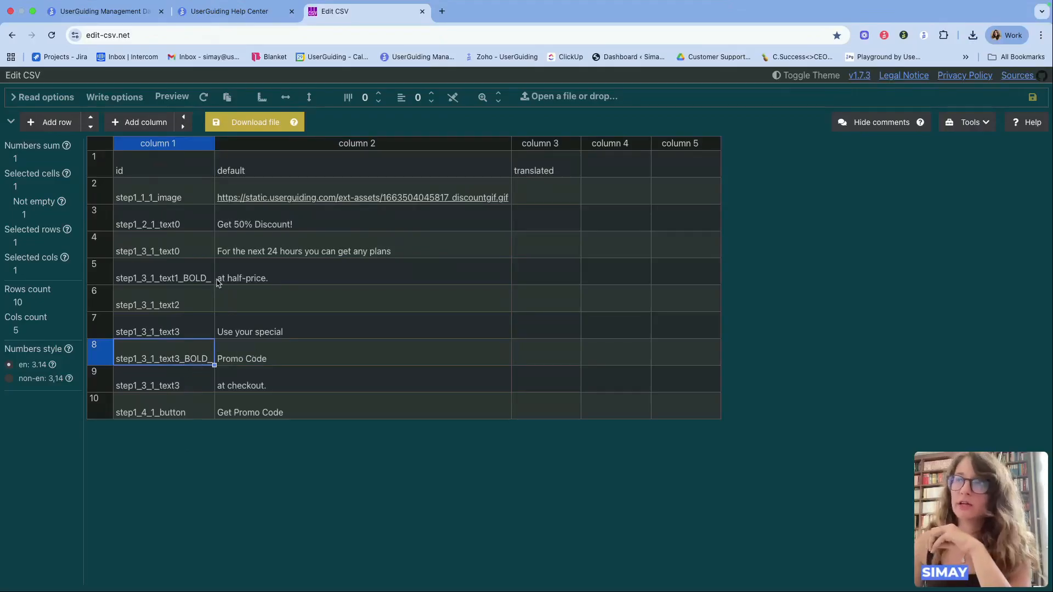
{"action": "left_click", "coordinate": [193, 281]}
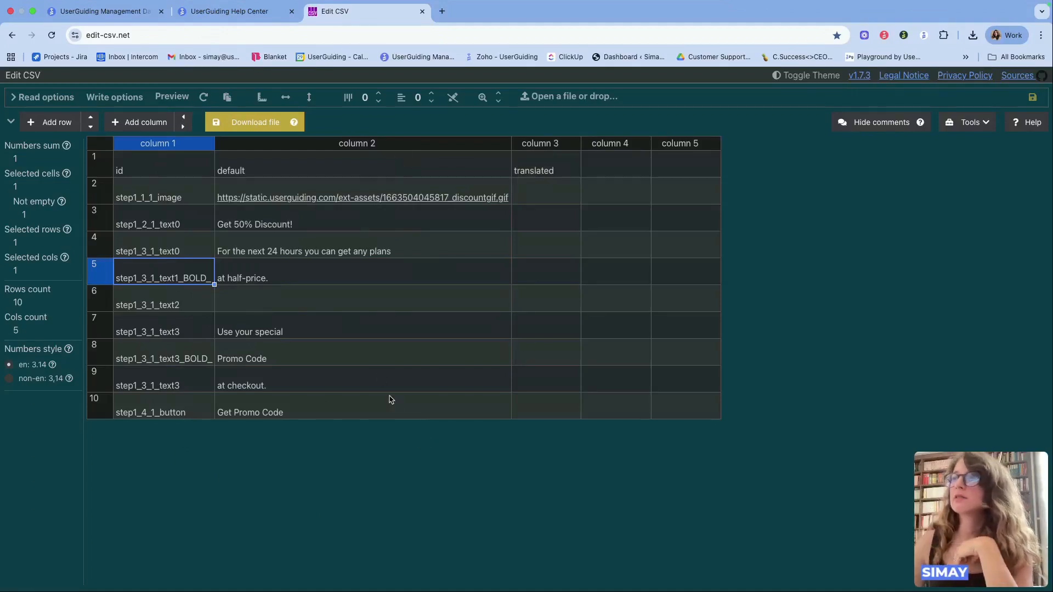
Step: Copy the default image URL into the translated column of the step1_1_1_image row
{"action": "left_click", "coordinate": [412, 188]}
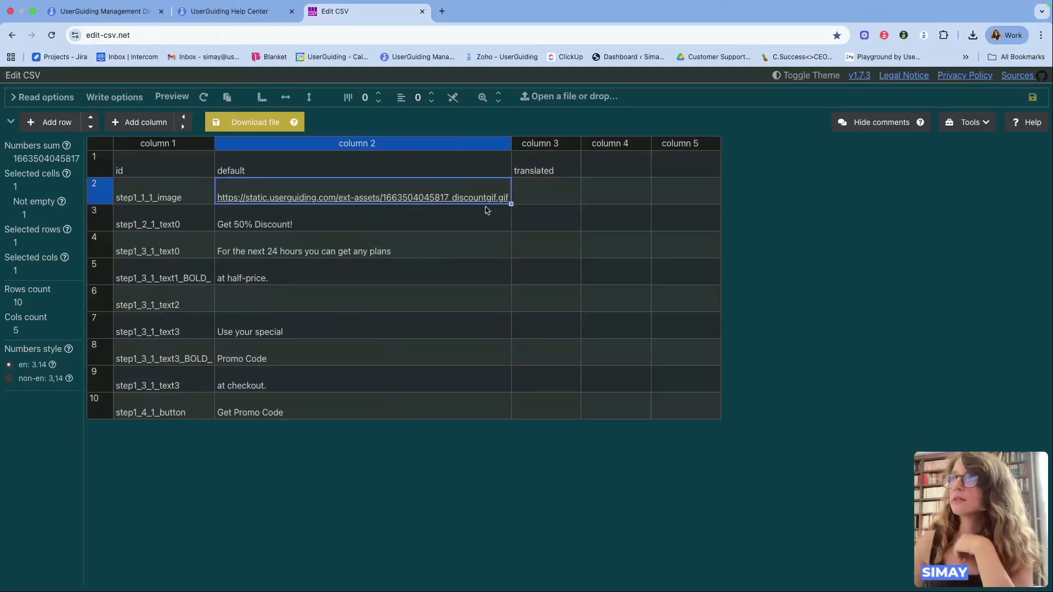
{"action": "left_click", "coordinate": [537, 193]}
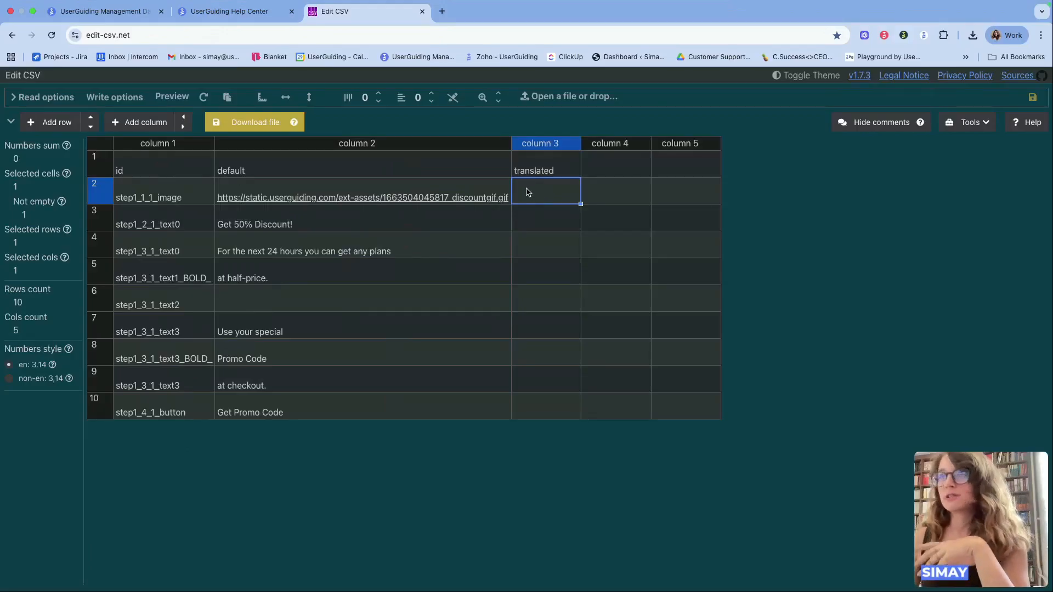
{"action": "left_click", "coordinate": [482, 192]}
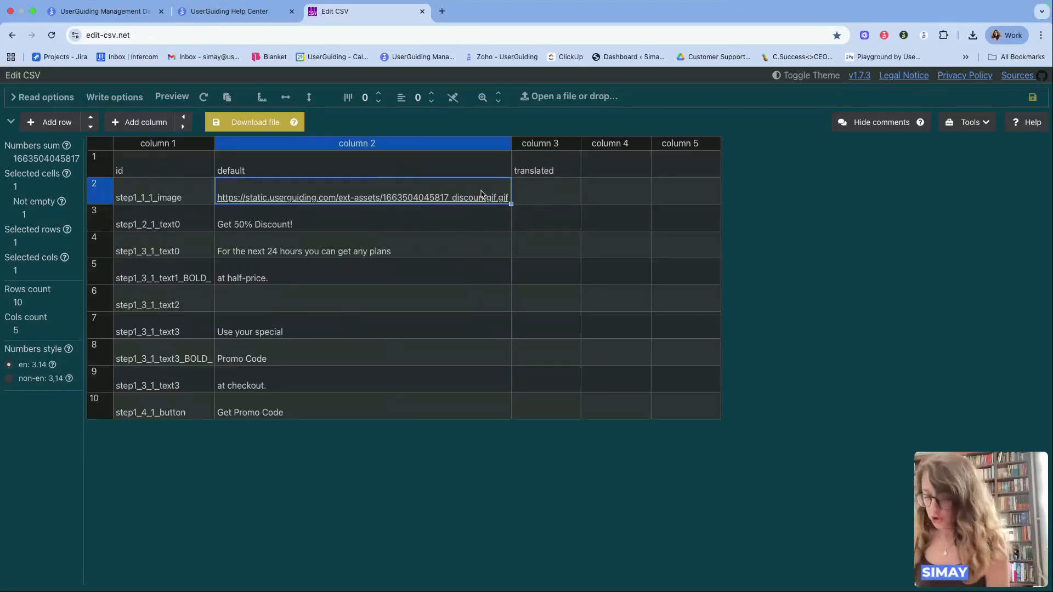
{"action": "left_click", "coordinate": [552, 196]}
{"action": "key", "text": "ctrl+v"}
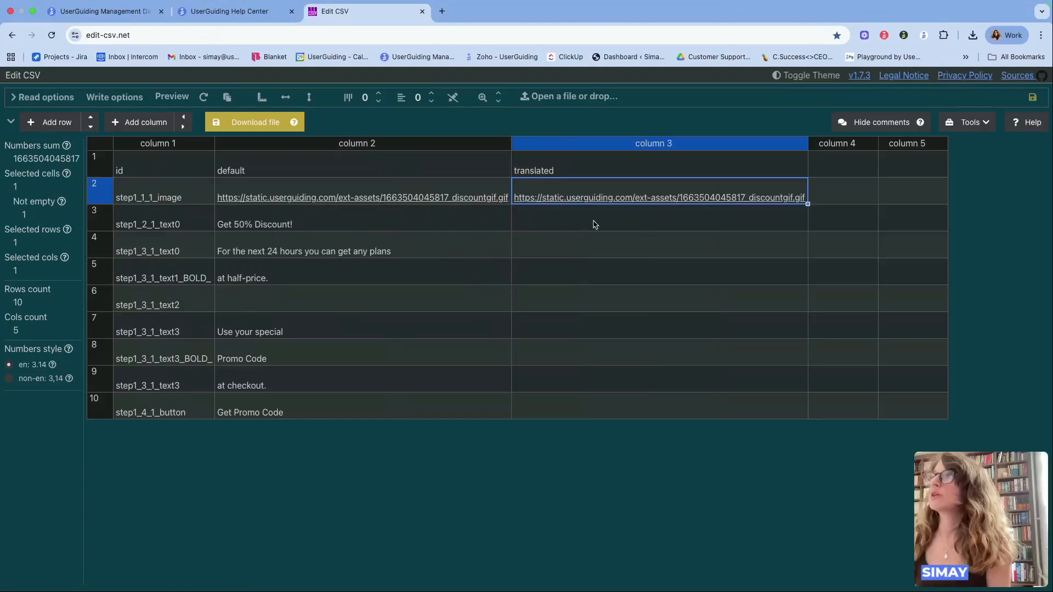
Step: Fill the translated cell of the step1_2_1_text0 row with FR - "Get 50% Discount!", reusing the default text
{"action": "left_click", "coordinate": [487, 226]}
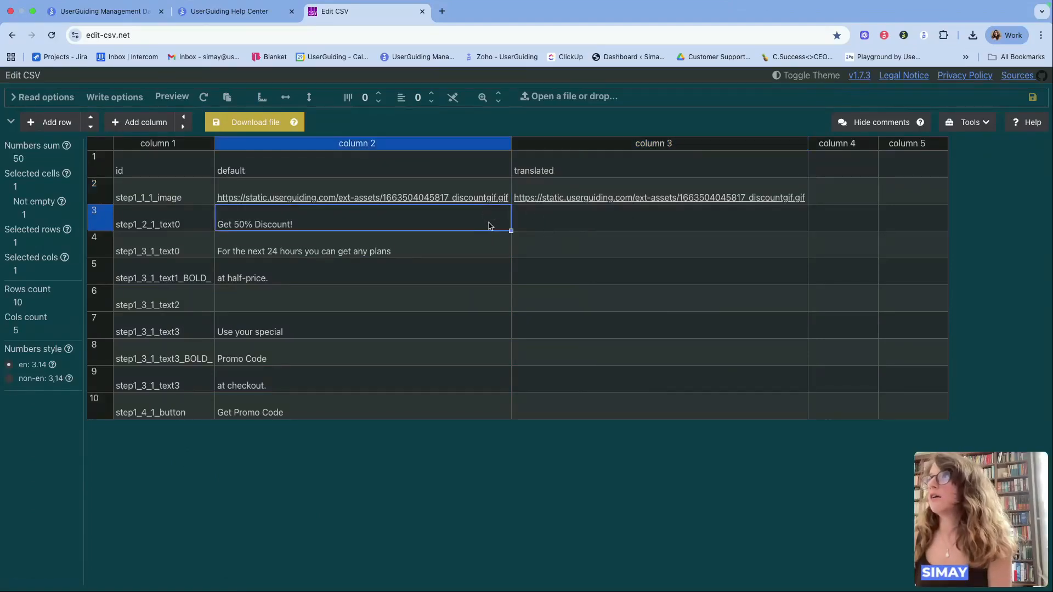
{"action": "left_click", "coordinate": [562, 222]}
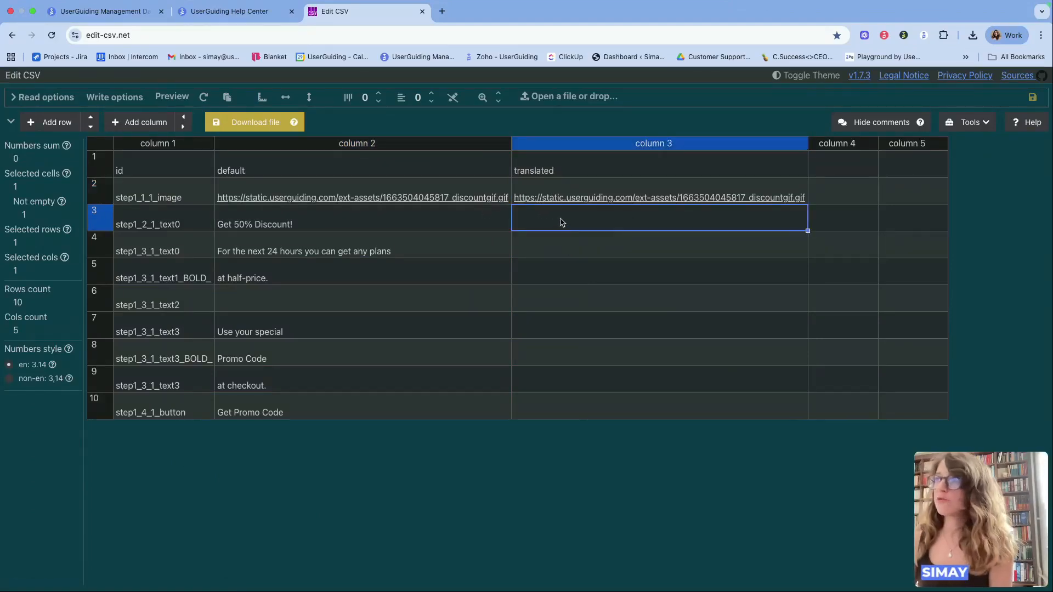
{"action": "type", "text": "FR -"}
{"action": "type", "text": "\" Get 50% Discount! \""}
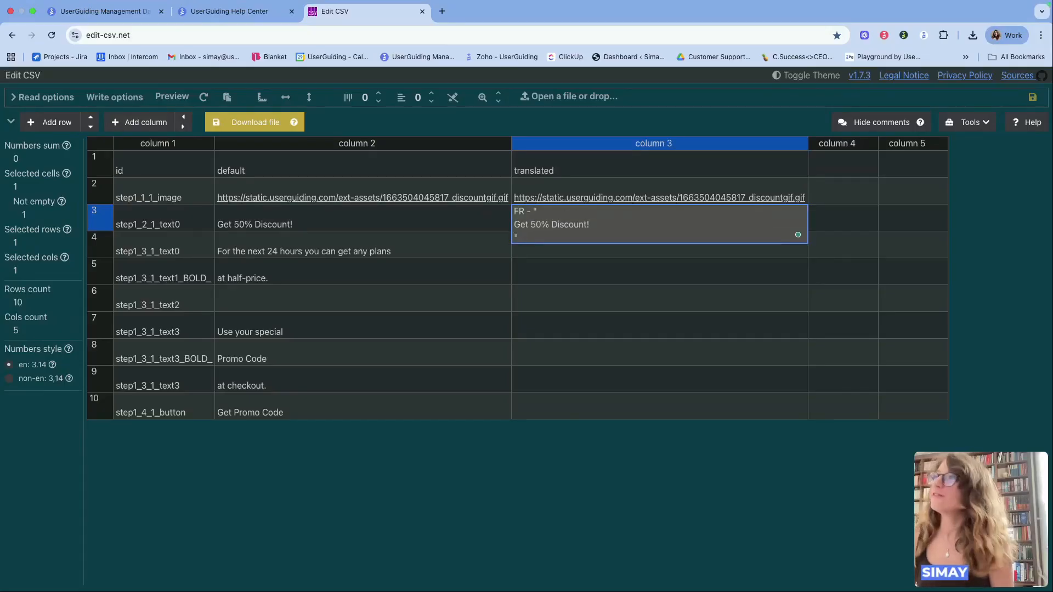
Step: Fill the translated cell of the step1_3_1_text0 row with "FR- For the next 24 hours you can get any plans"
{"action": "left_click", "coordinate": [417, 245]}
{"action": "double_click", "coordinate": [413, 267]}
{"action": "key", "text": "ctrl+c"}
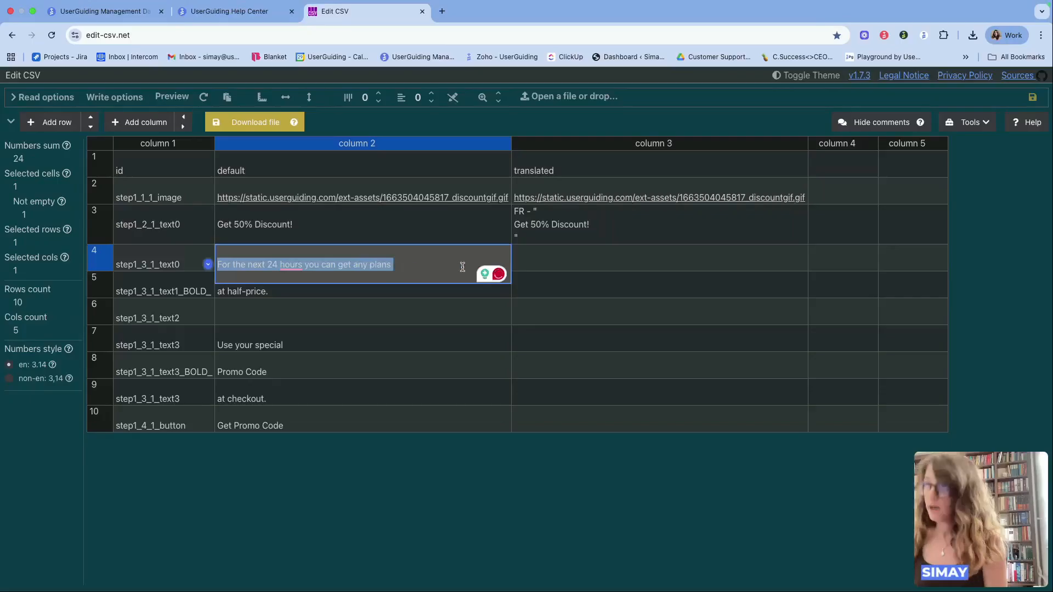
{"action": "left_click", "coordinate": [594, 250]}
{"action": "double_click", "coordinate": [569, 256]}
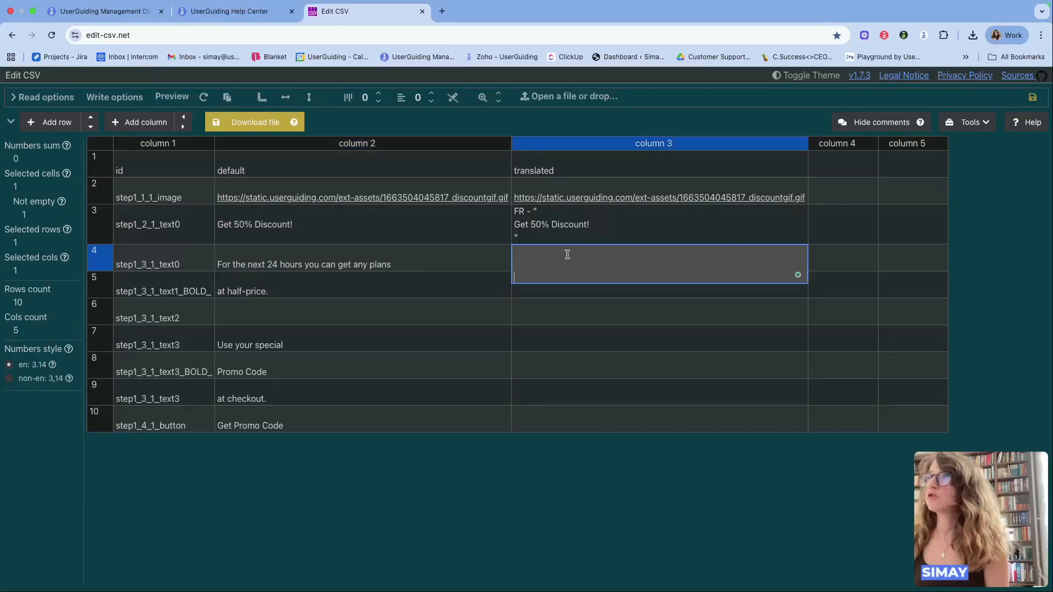
{"action": "type", "text": "FRE"}
{"action": "key", "text": "BackSpace"}
{"action": "type", "text": "-"}
{"action": "key", "text": "ctrl+v"}
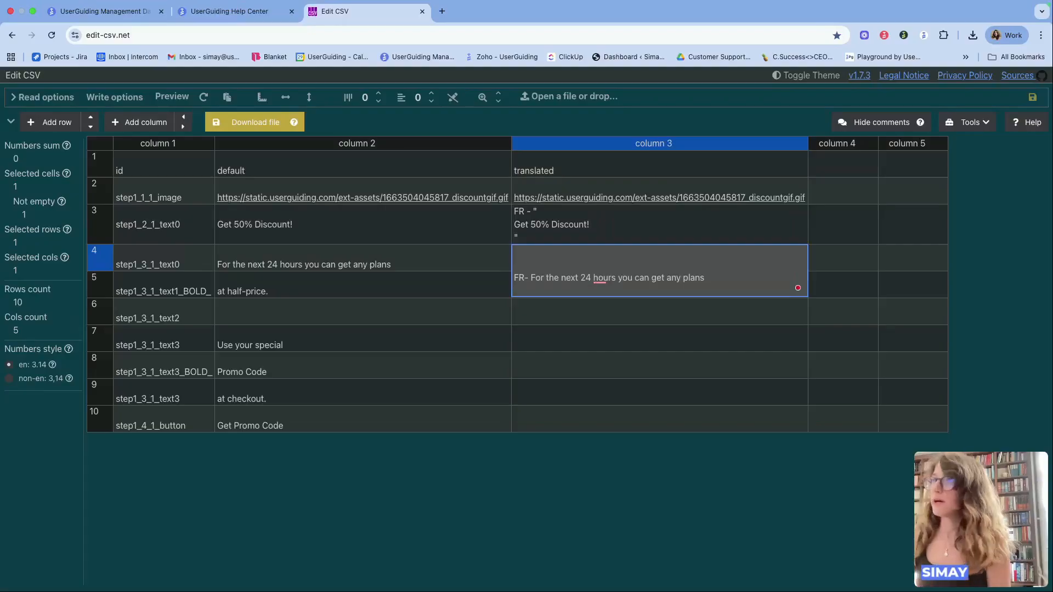
Step: Copy the default text of the step1_3_1_text1_BOLD_ row into its translated cell as "FR - at half-price."
{"action": "left_click", "coordinate": [393, 280]}
{"action": "left_click", "coordinate": [394, 324]}
{"action": "left_click", "coordinate": [395, 304]}
{"action": "left_click", "coordinate": [386, 326]}
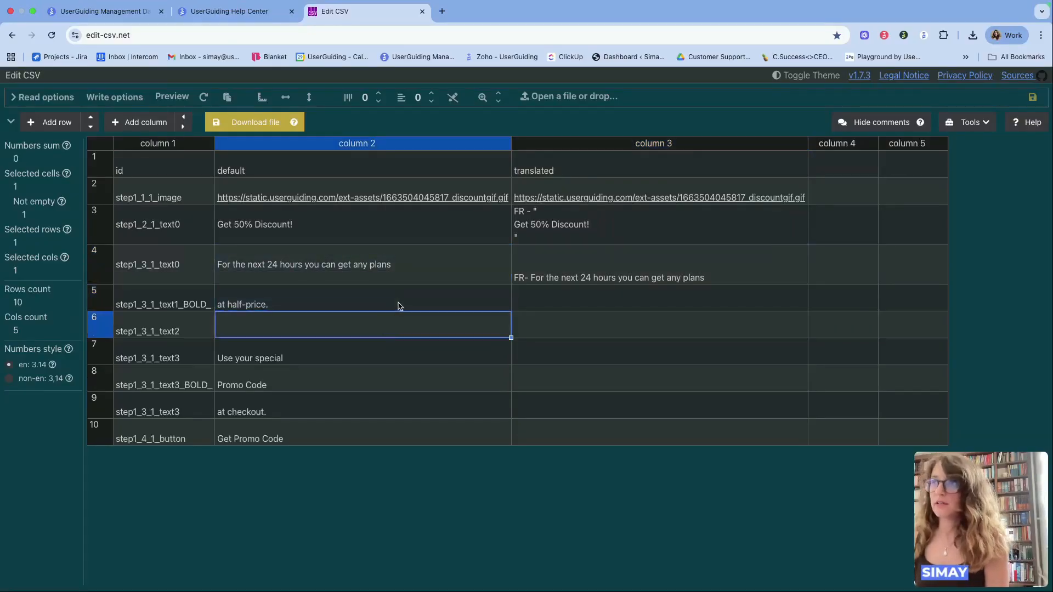
{"action": "left_click", "coordinate": [490, 299]}
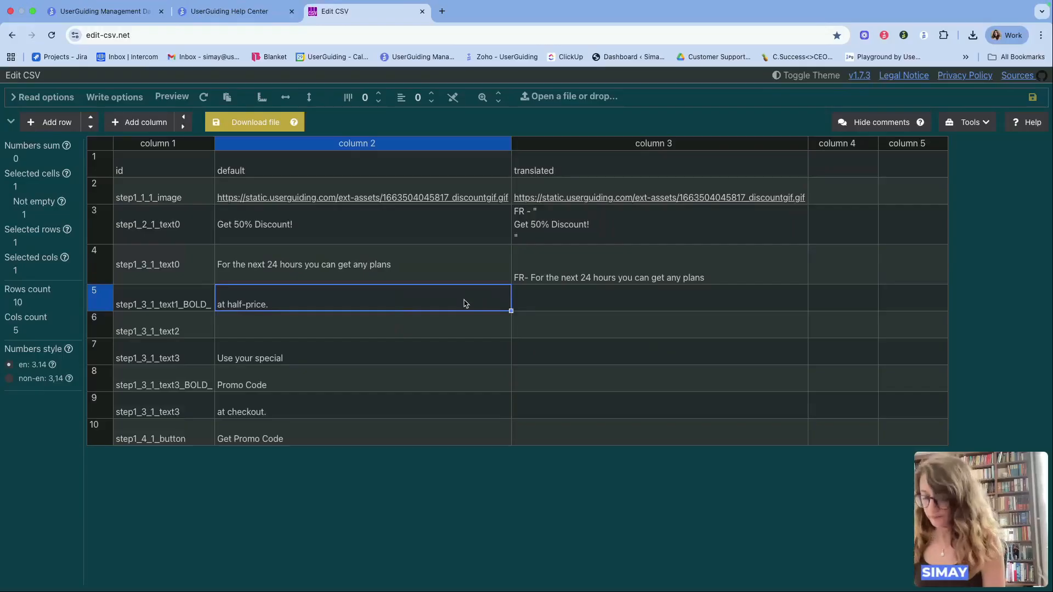
{"action": "double_click", "coordinate": [465, 299]}
{"action": "key", "text": "super+c"}
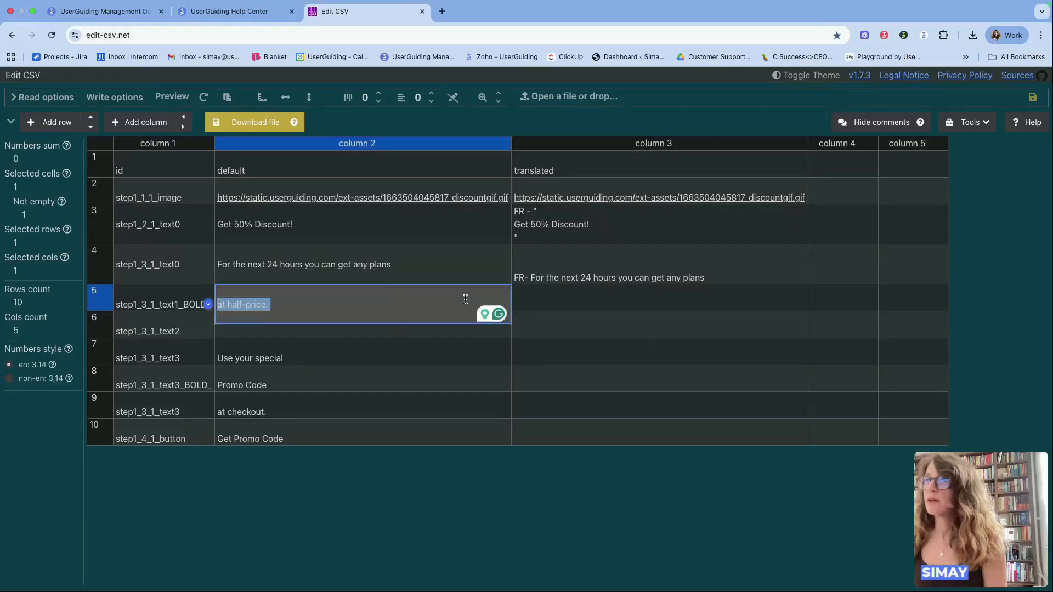
{"action": "double_click", "coordinate": [607, 298]}
{"action": "type", "text": "FR -"}
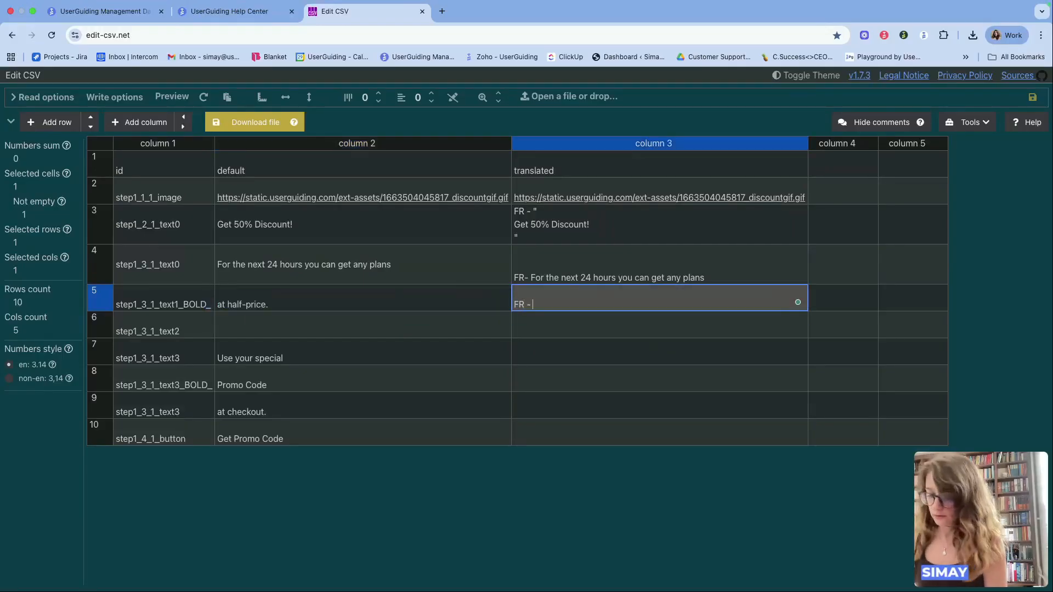
{"action": "key", "text": "super+v"}
{"action": "key", "text": "Return"}
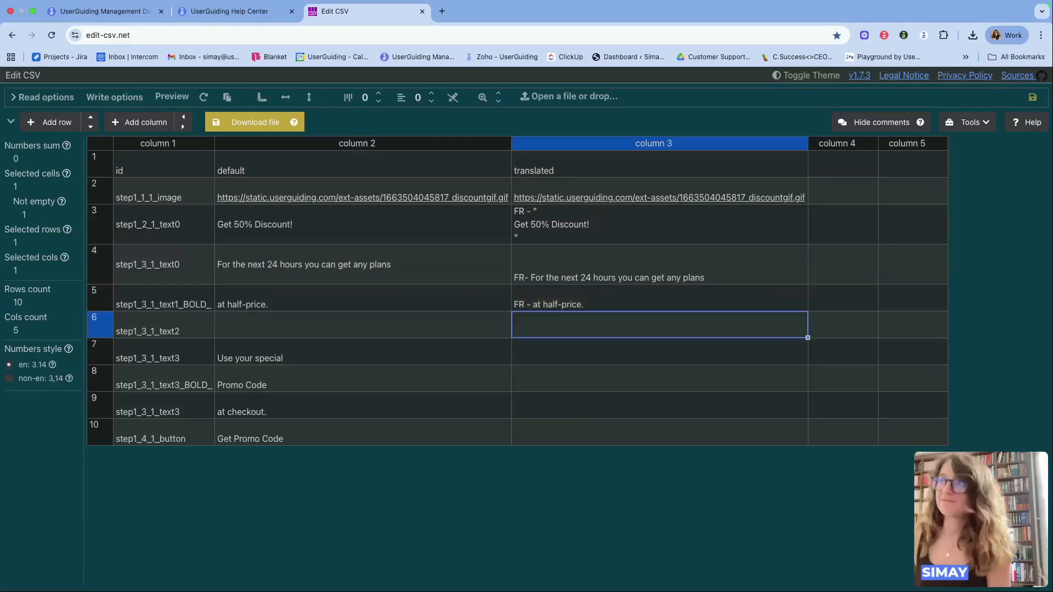
Step: Copy the default text of row 7 into its translated cell as "FR - Use your special"
{"action": "double_click", "coordinate": [460, 352]}
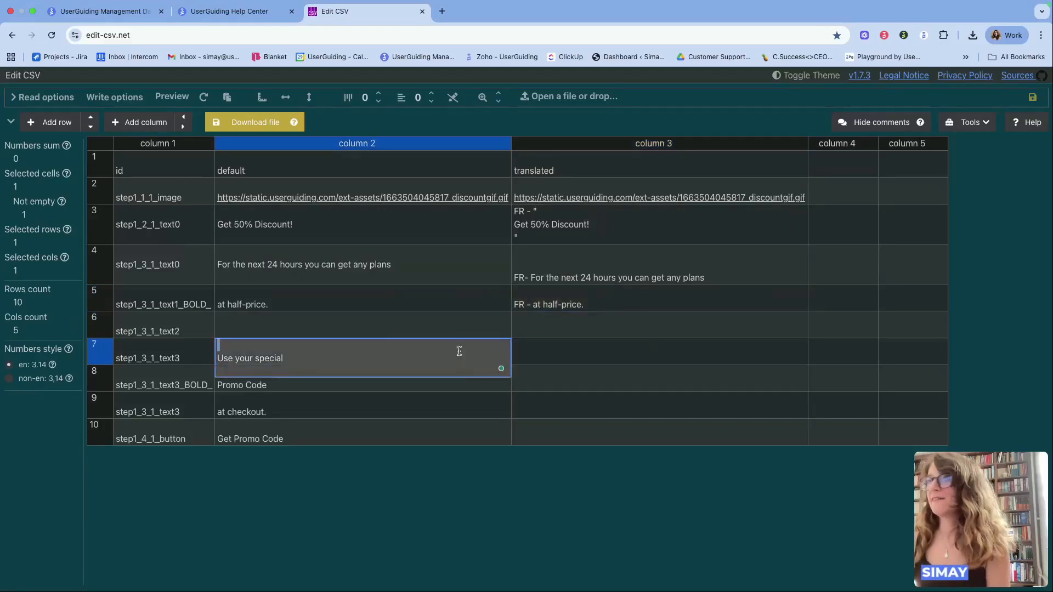
{"action": "triple_click", "coordinate": [453, 362]}
{"action": "key", "text": "super+c"}
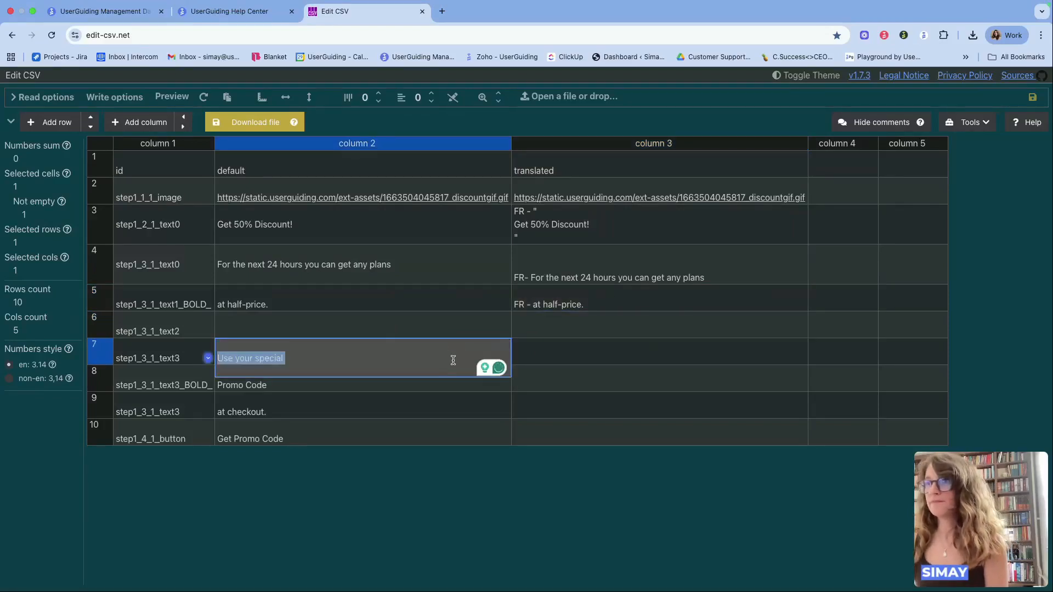
{"action": "double_click", "coordinate": [636, 362]}
{"action": "type", "text": "FR -"}
{"action": "key", "text": "super+v"}
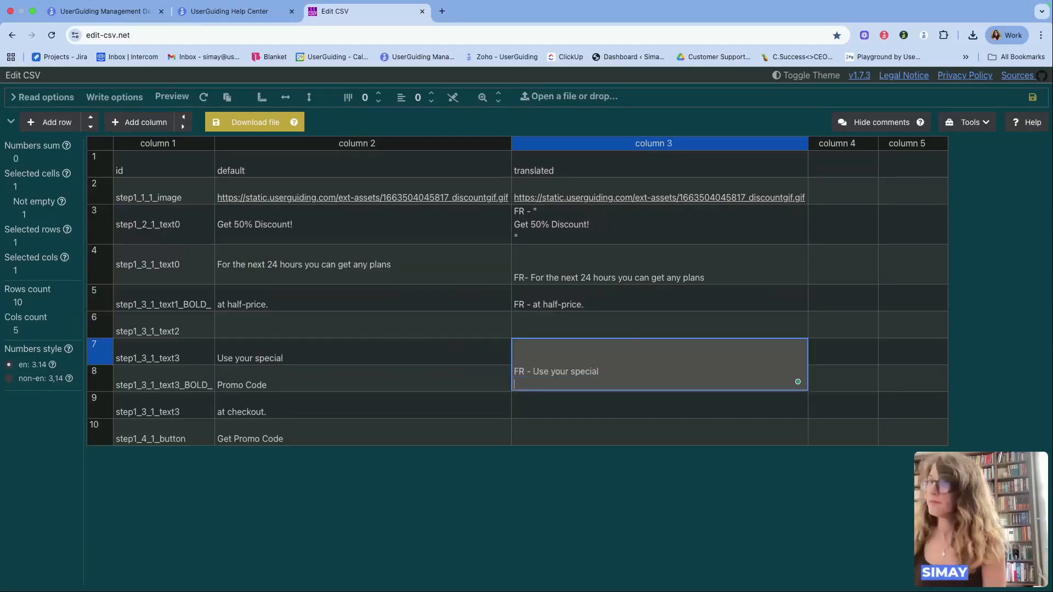
{"action": "key", "text": "Return"}
Step: Copy the default text of the step1_3_1_text3_BOLD_ row into its translated cell and prefix it to read "FR - Promo Code"
{"action": "triple_click", "coordinate": [230, 398]}
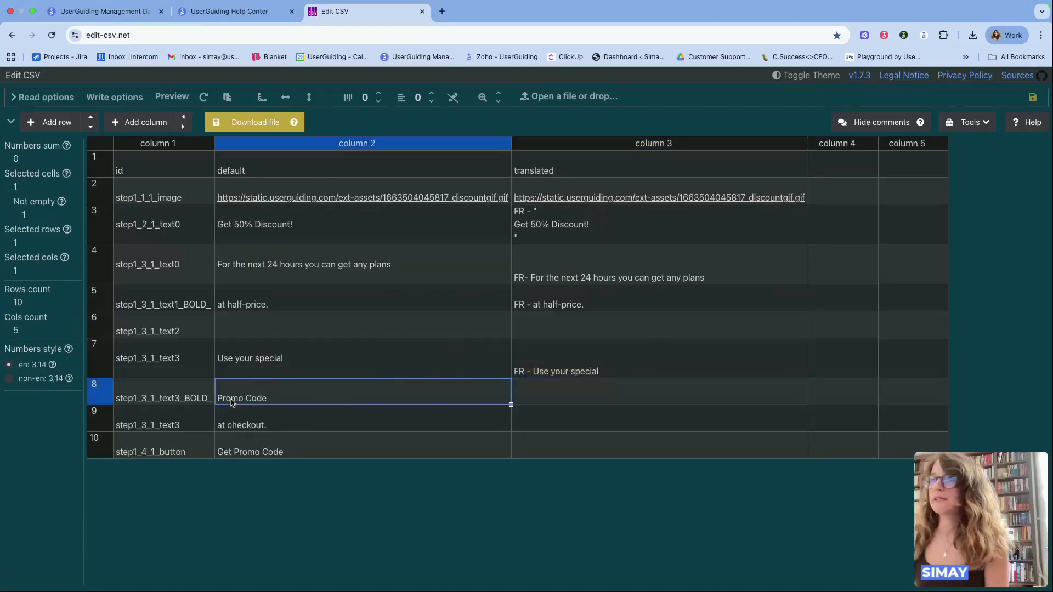
{"action": "key", "text": "super+c"}
{"action": "left_click", "coordinate": [553, 395]}
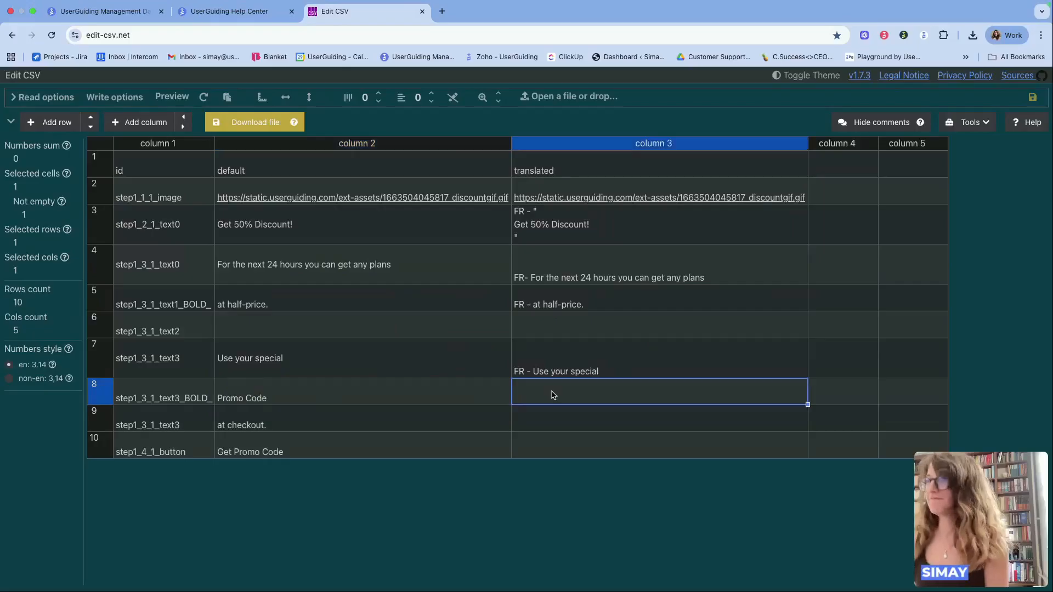
{"action": "double_click", "coordinate": [524, 398]}
{"action": "key", "text": "super+v"}
{"action": "left_click", "coordinate": [516, 399]}
{"action": "type", "text": "FR -"}
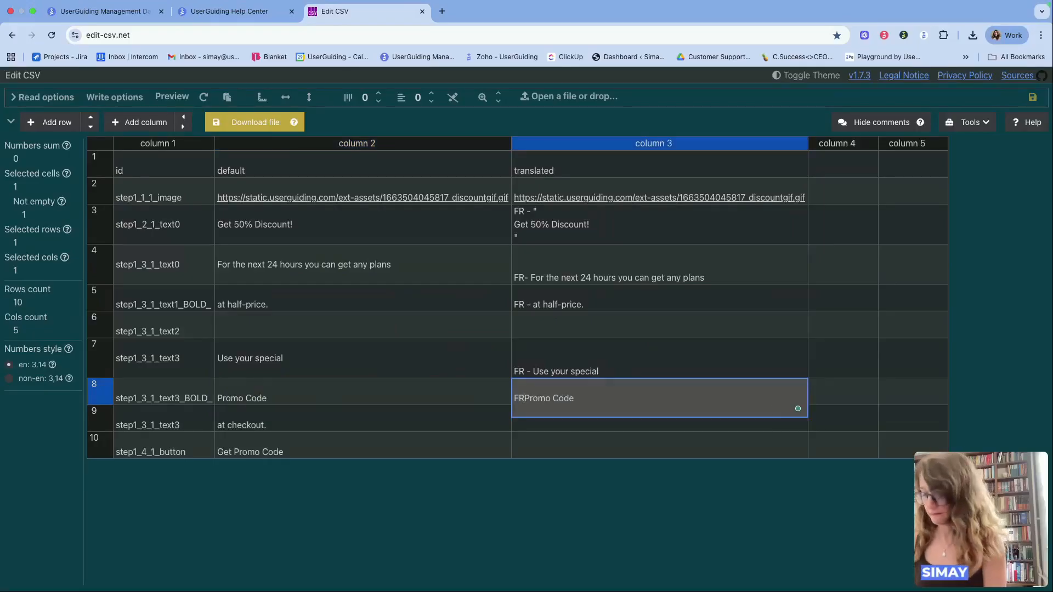
Step: Copy the default text of row 9 into its translated cell as "FR - at checkout."
{"action": "triple_click", "coordinate": [435, 423]}
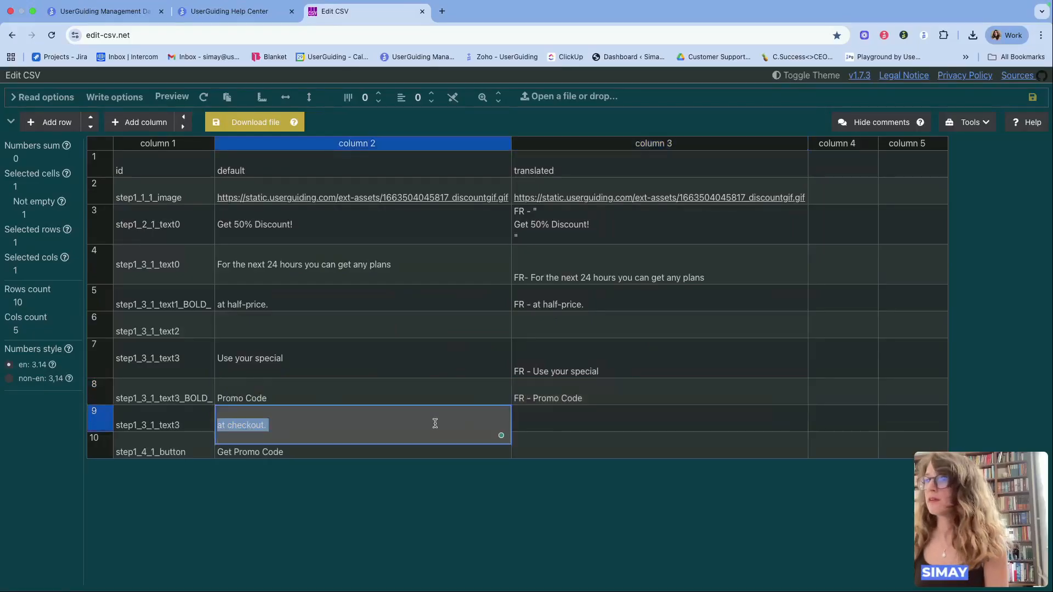
{"action": "left_click", "coordinate": [548, 416]}
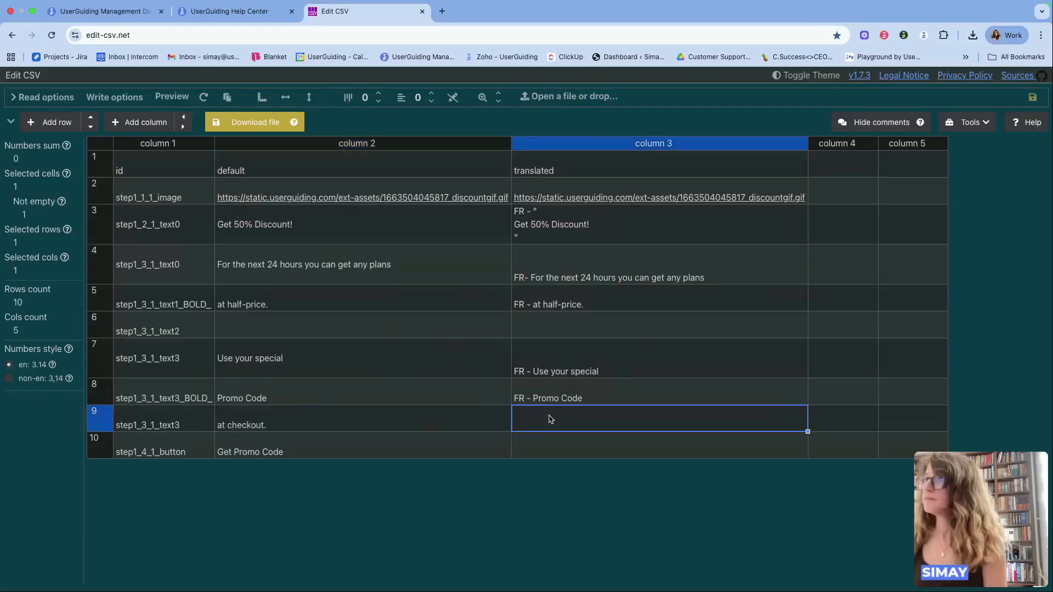
{"action": "double_click", "coordinate": [549, 417]}
{"action": "type", "text": "FR -"}
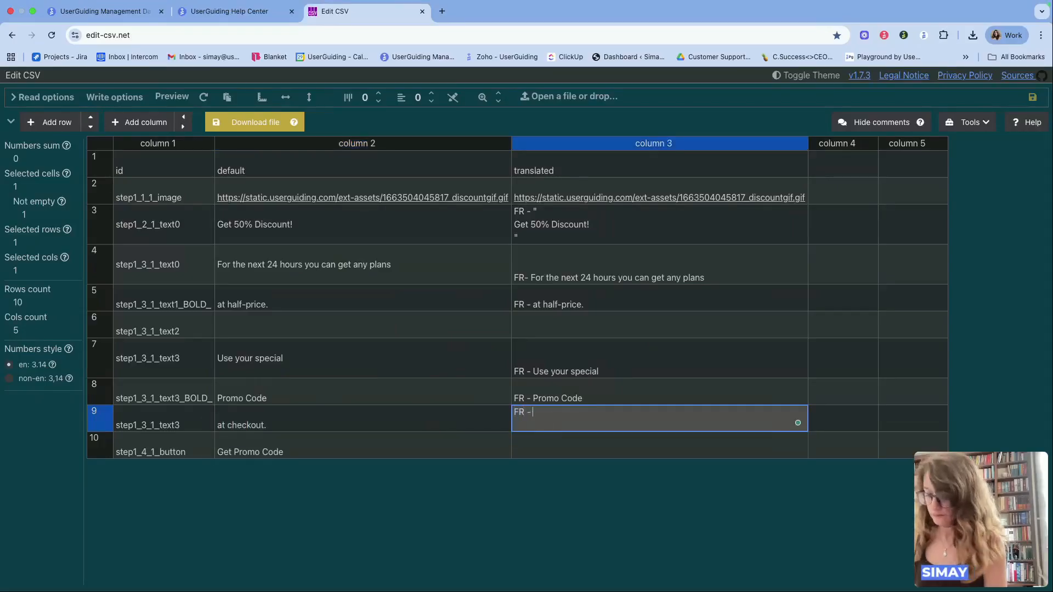
{"action": "key", "text": "cmd+v"}
Step: Fill the translated cell of the step1_4_1_button row with "FR - Get Promo Code", reusing the default text
{"action": "double_click", "coordinate": [422, 453]}
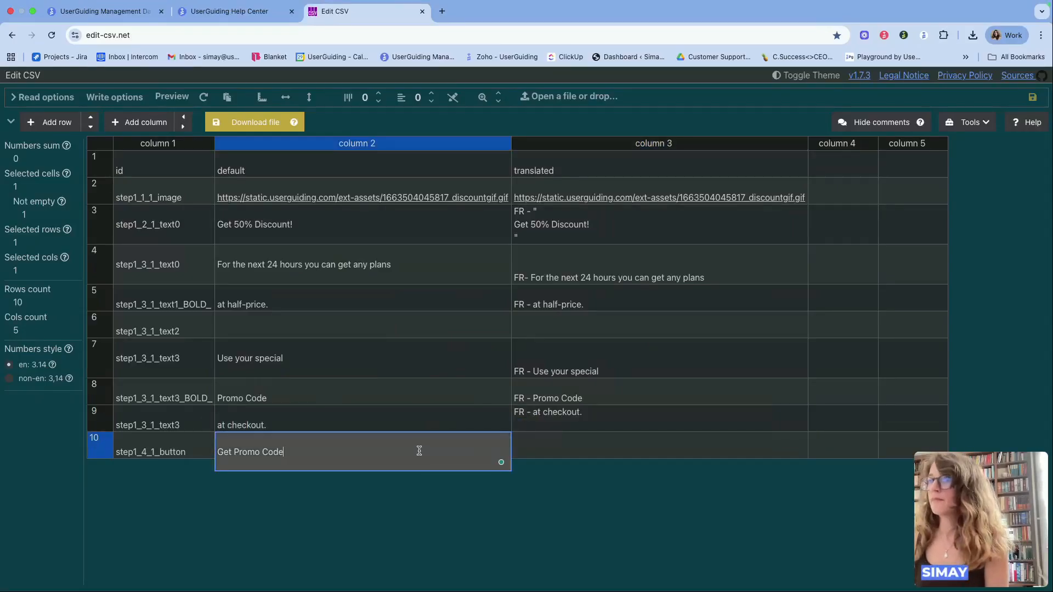
{"action": "triple_click", "coordinate": [419, 450]}
{"action": "double_click", "coordinate": [545, 451]}
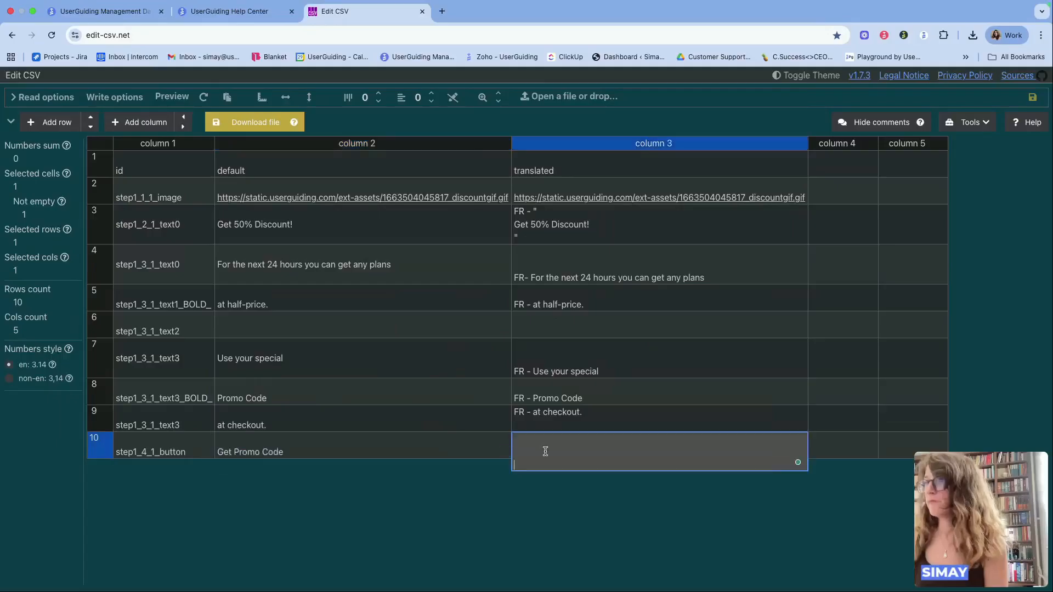
{"action": "type", "text": "FR -"}
{"action": "key", "text": "ctrl+v"}
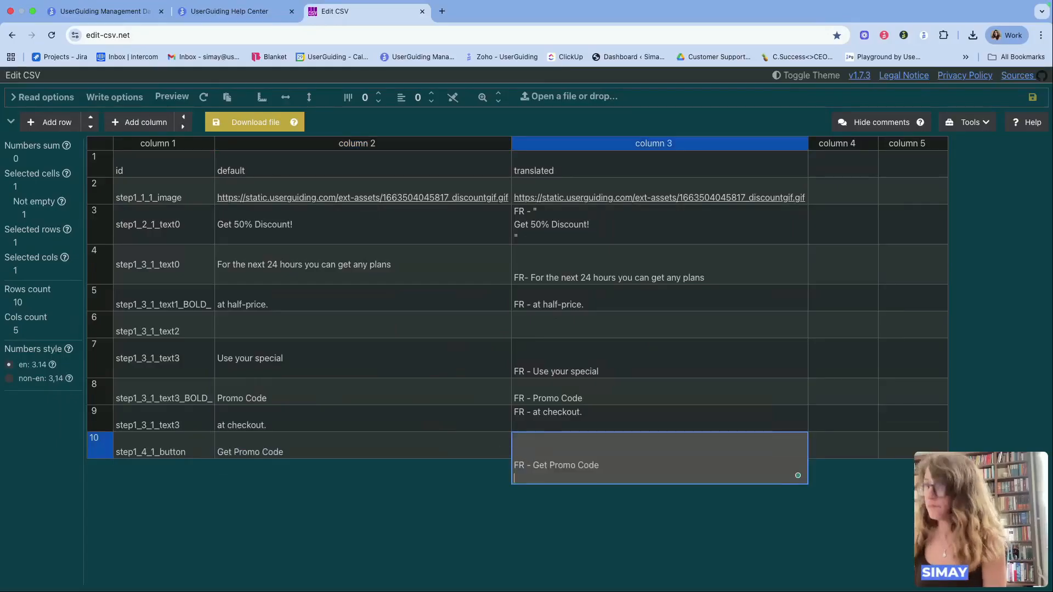
{"action": "key", "text": "Return"}
{"action": "left_click", "coordinate": [859, 375]}
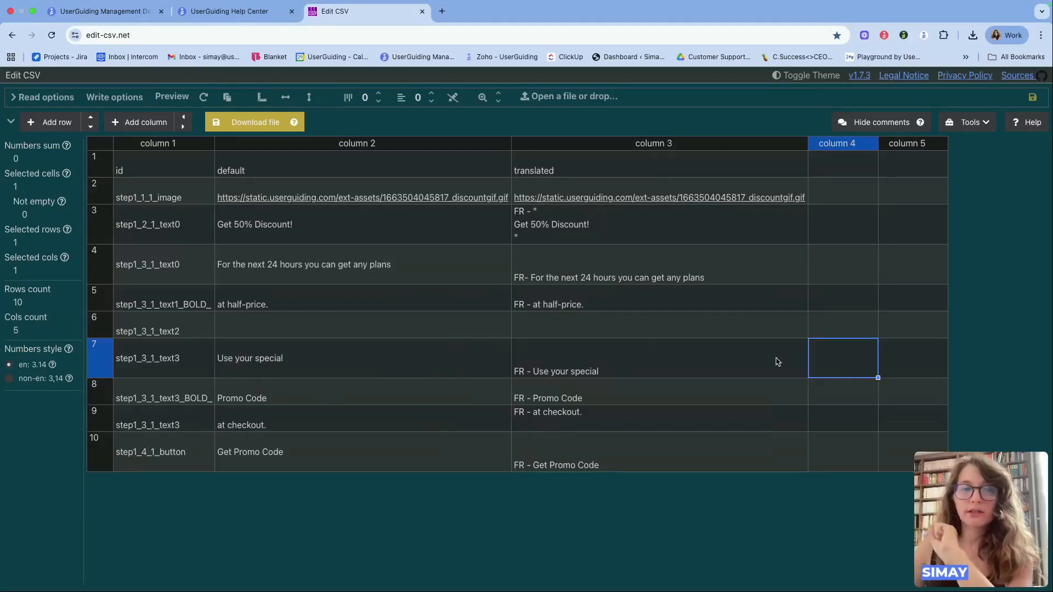
Step: Download the translated table as a CSV file and switch back to the guide's localization page in UserGuiding
{"action": "left_click", "coordinate": [273, 122]}
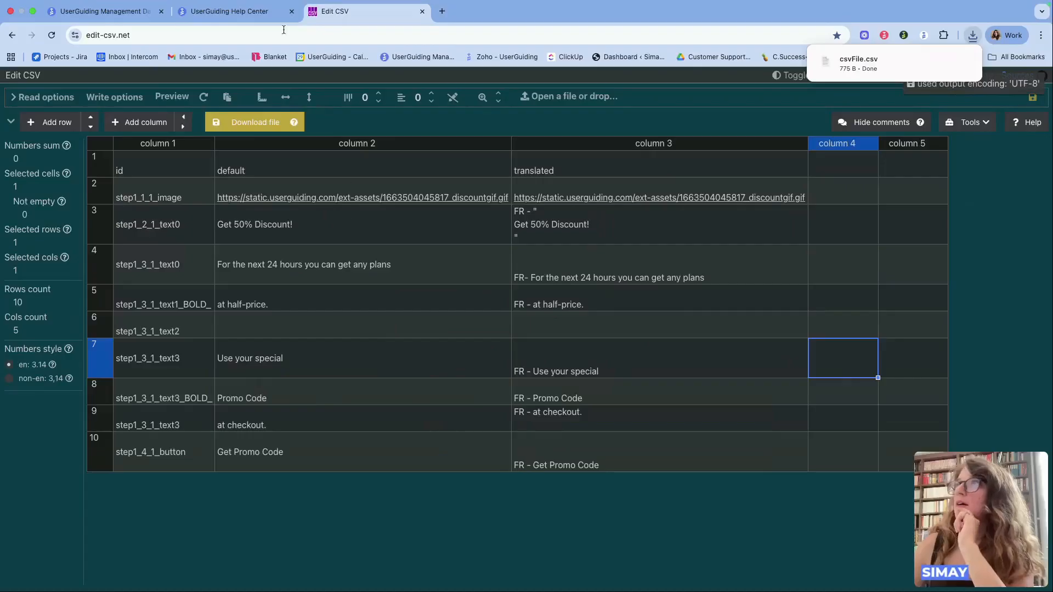
{"action": "left_click", "coordinate": [110, 10]}
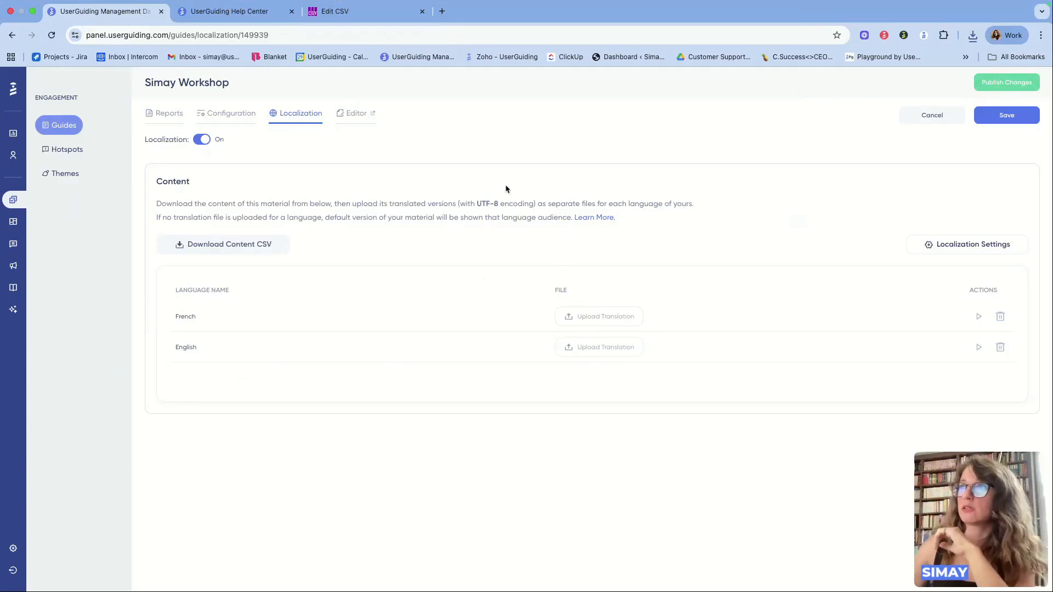
Step: Upload csvFile.csv as the French translation of the Simay Workshop guide and publish the changes
{"action": "left_click", "coordinate": [583, 313]}
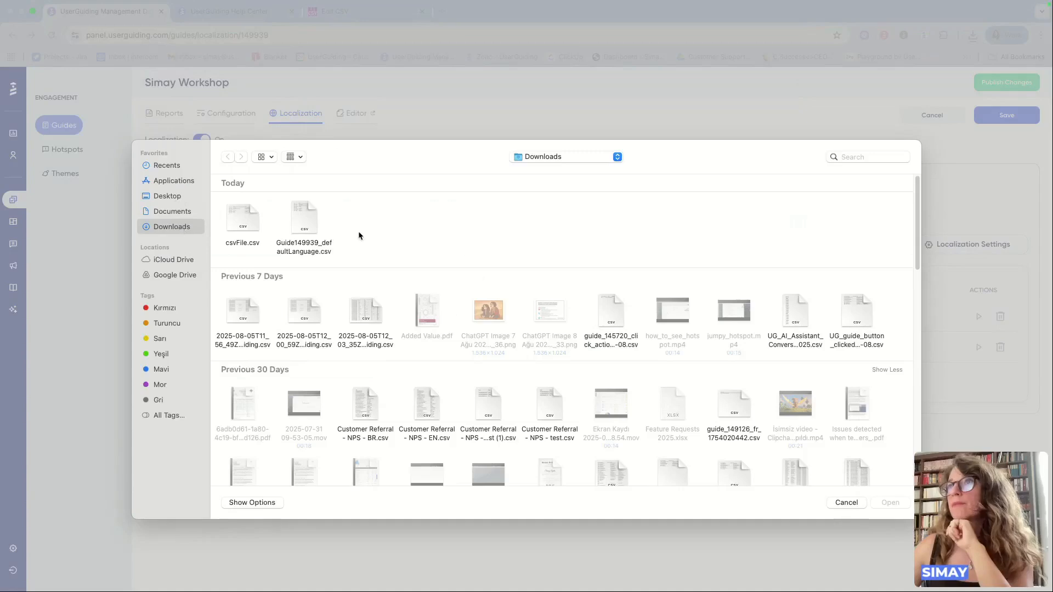
{"action": "double_click", "coordinate": [246, 214]}
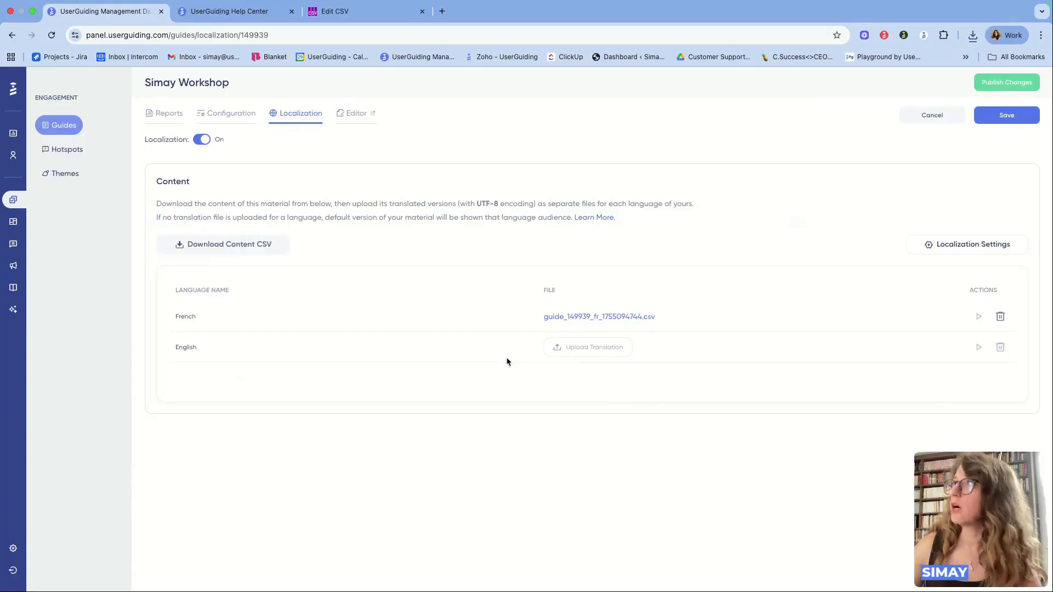
{"action": "left_click", "coordinate": [1027, 87]}
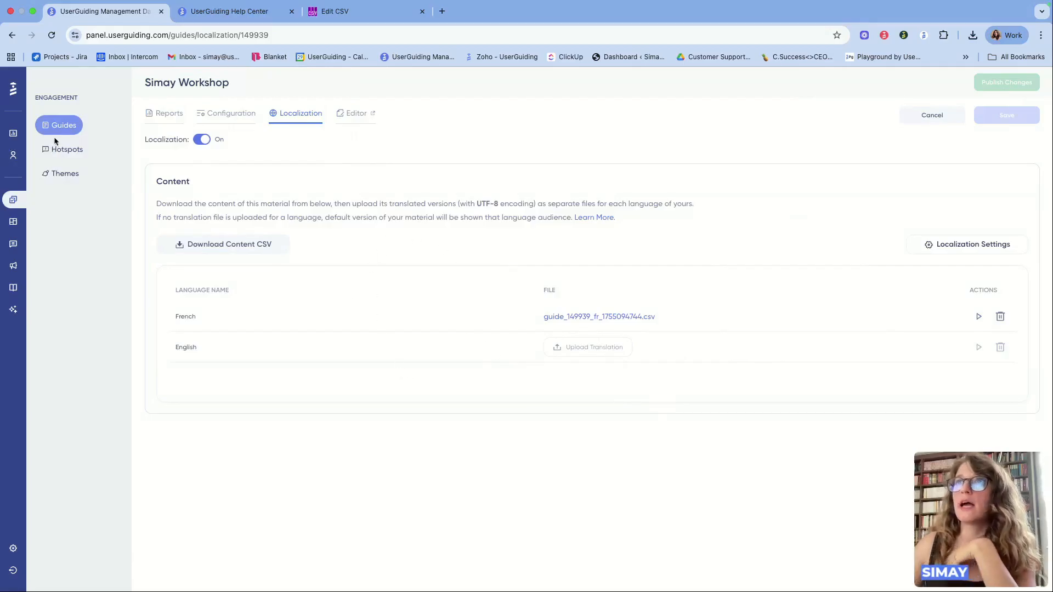
Step: Try turning on localization for the Showcase Hotspot Group, and return to the guides list without saving
{"action": "left_click", "coordinate": [68, 148]}
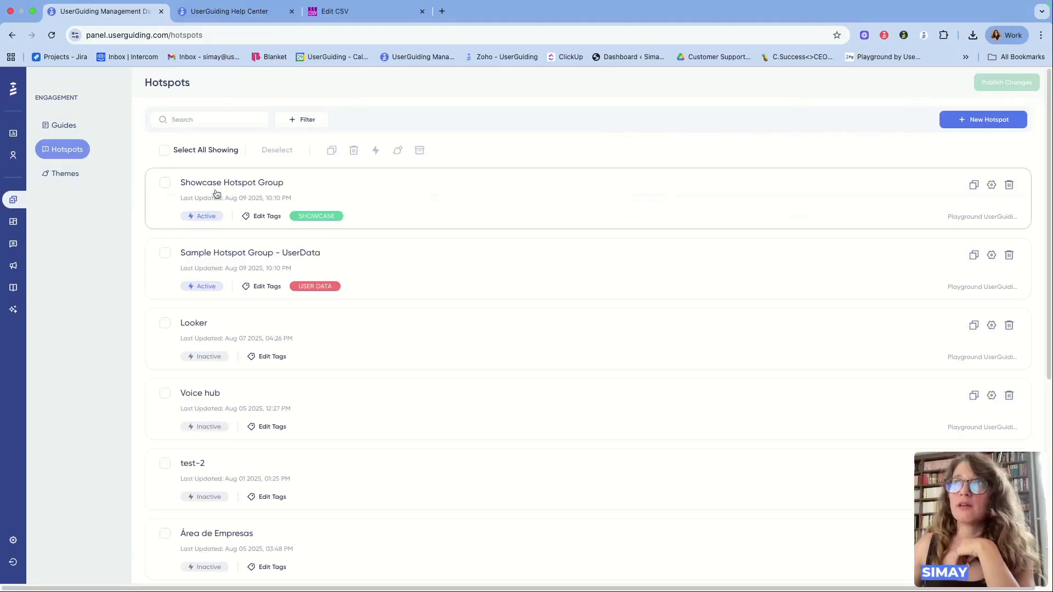
{"action": "left_click", "coordinate": [295, 183]}
{"action": "left_click", "coordinate": [285, 116]}
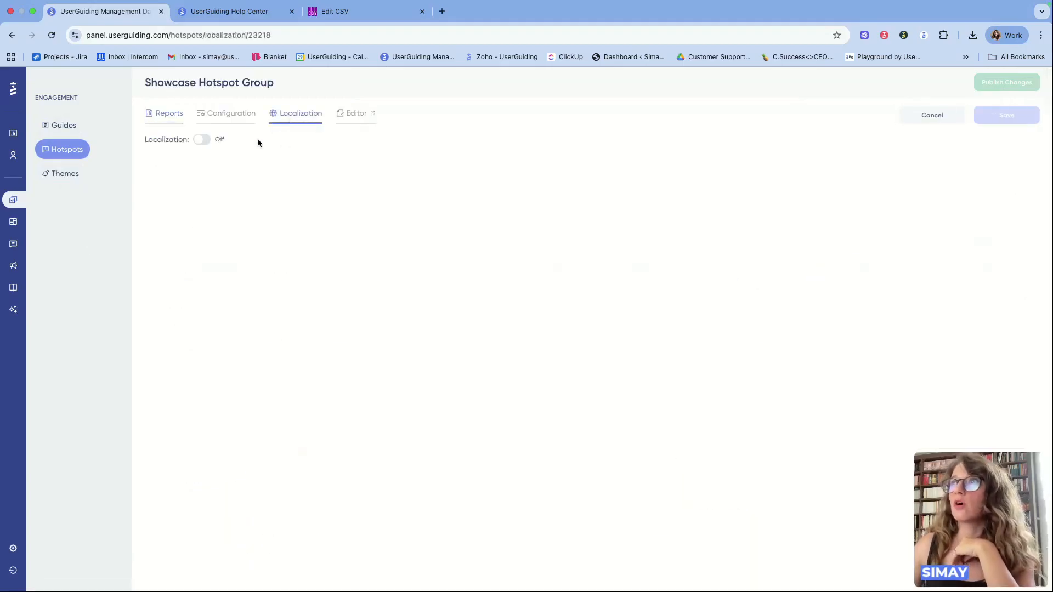
{"action": "left_click", "coordinate": [201, 139]}
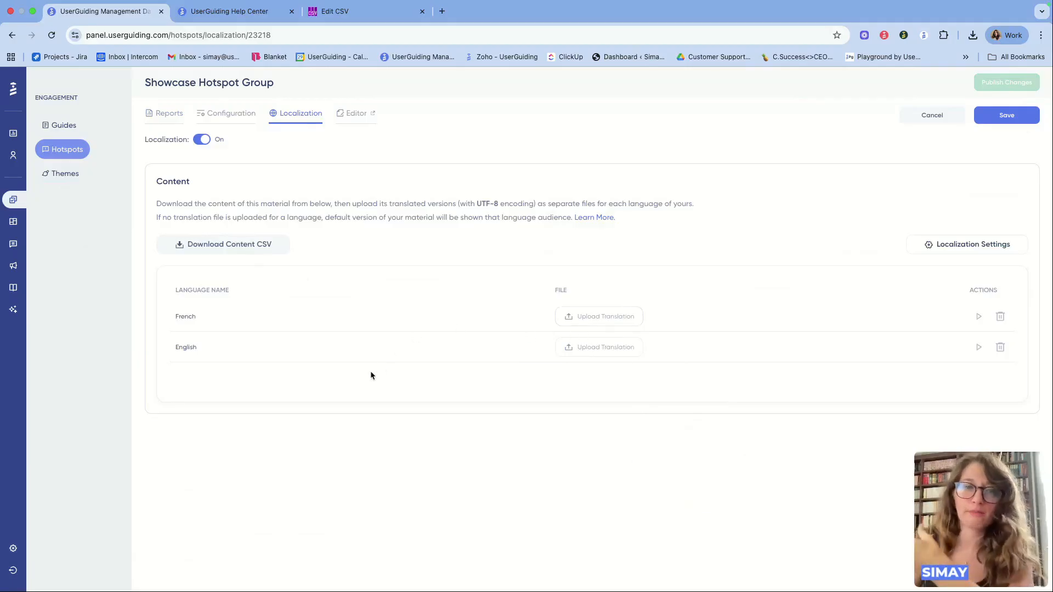
{"action": "left_click", "coordinate": [62, 126]}
{"action": "left_click", "coordinate": [573, 296]}
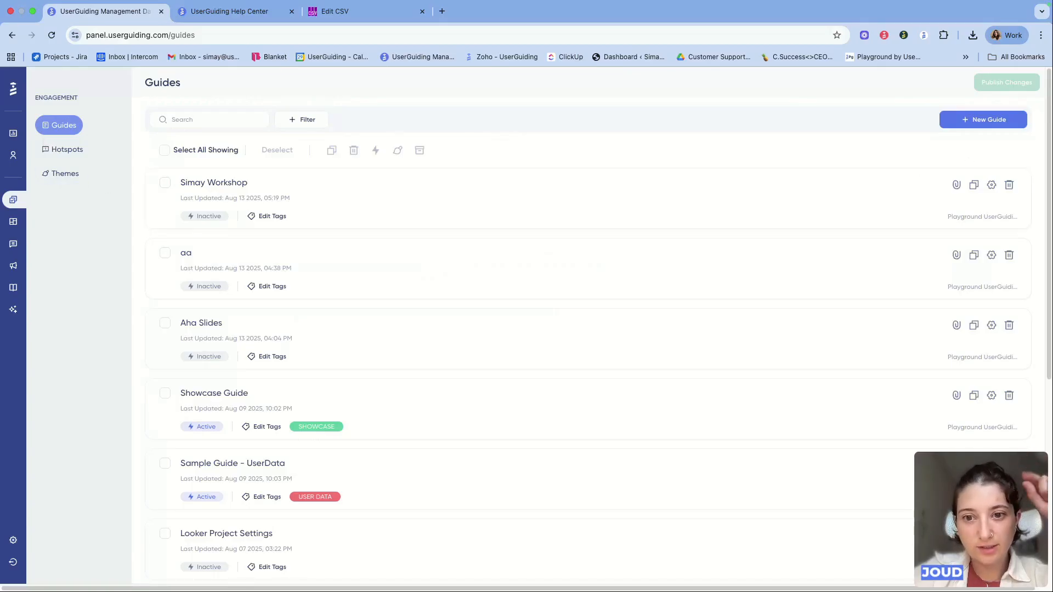
Step: Enlarge the browser page zoom to 125%
{"action": "left_click", "coordinate": [1041, 37]}
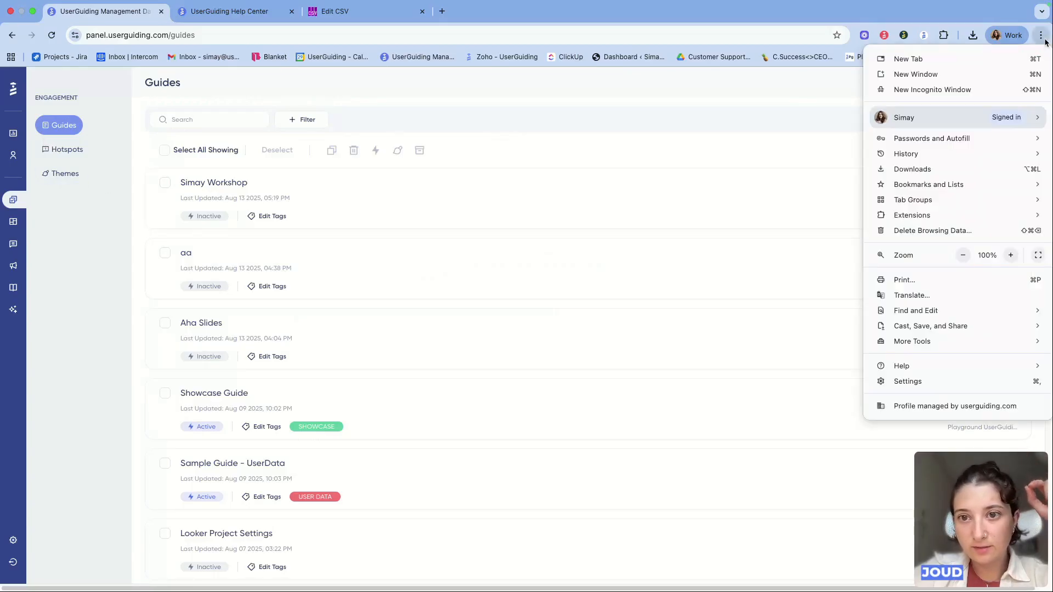
{"action": "left_click", "coordinate": [1011, 256]}
{"action": "left_click", "coordinate": [1011, 256]}
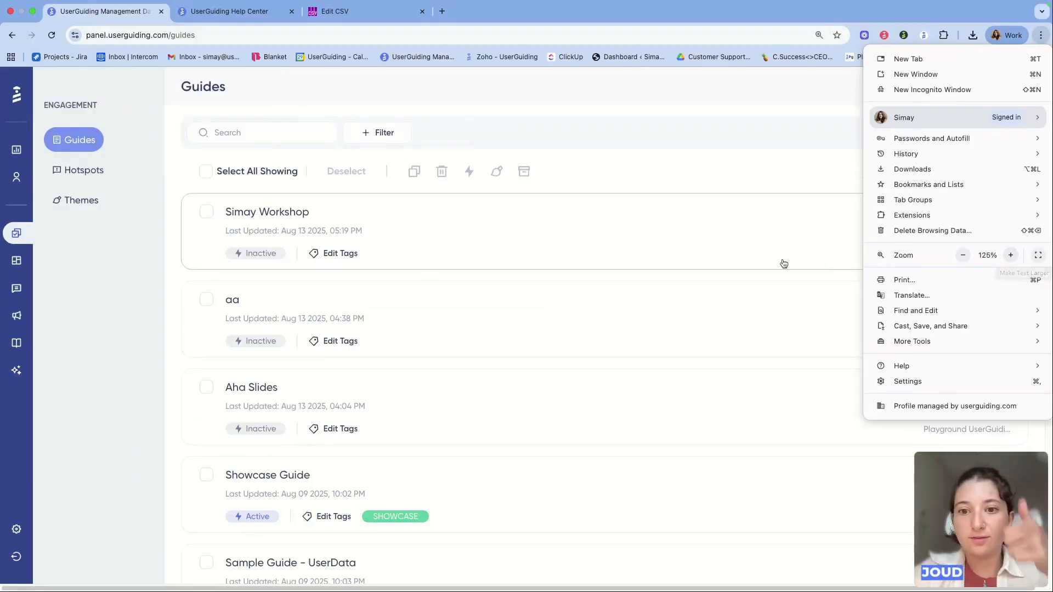
{"action": "left_click", "coordinate": [767, 112]}
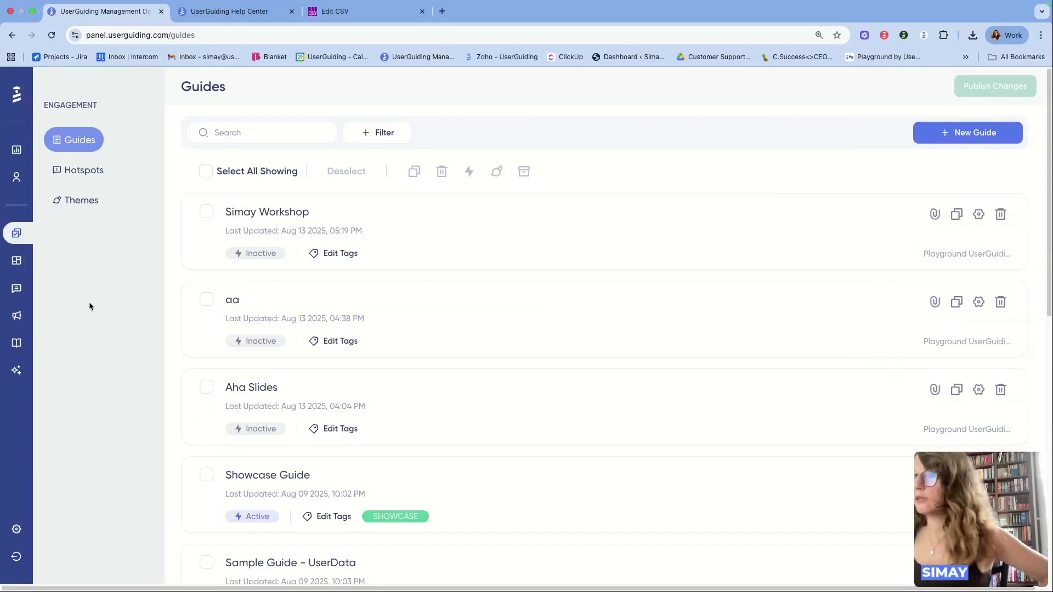
Step: Add French as an additional language in the Knowledge Base page settings
{"action": "left_click", "coordinate": [16, 345]}
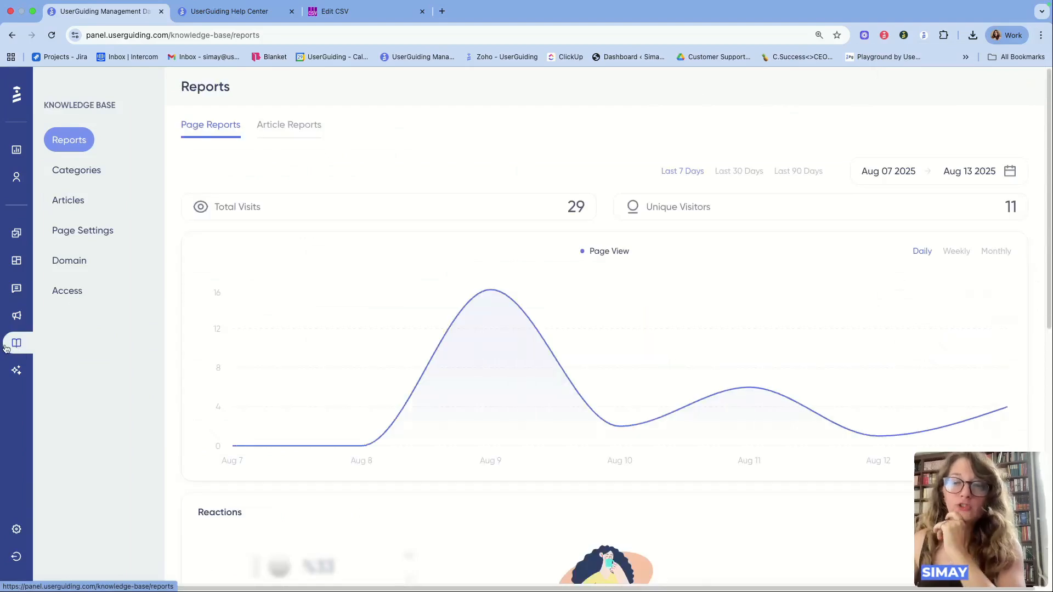
{"action": "left_click", "coordinate": [83, 240]}
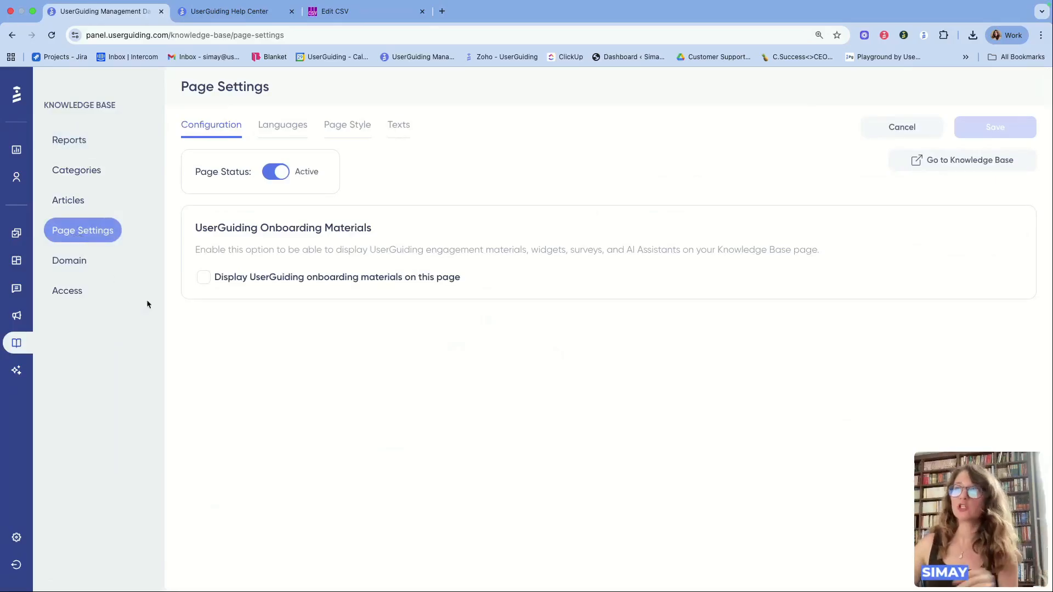
{"action": "left_click", "coordinate": [276, 130]}
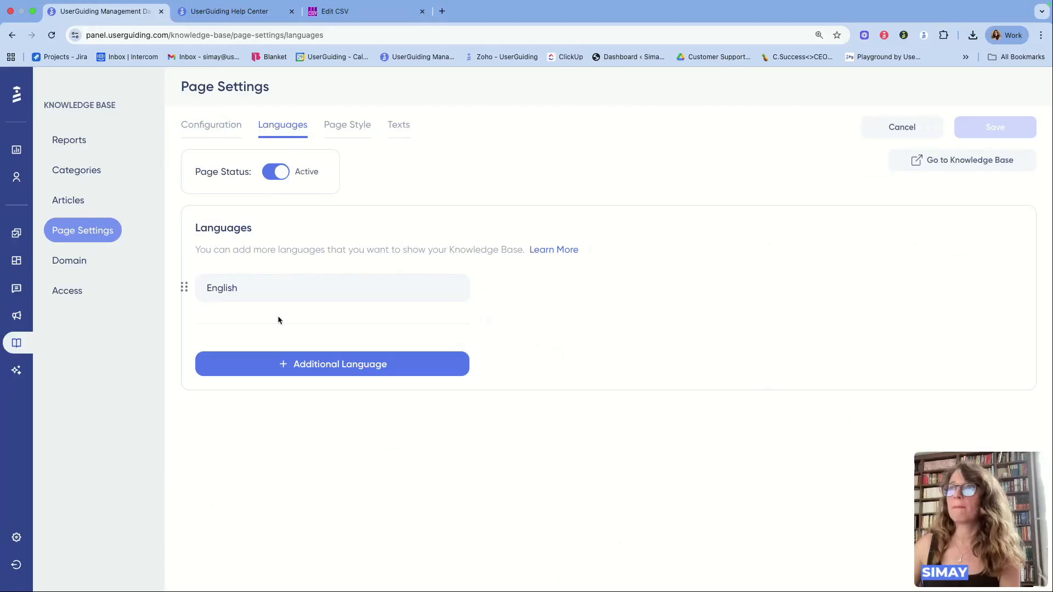
{"action": "left_click", "coordinate": [275, 364]}
{"action": "left_click", "coordinate": [241, 410]}
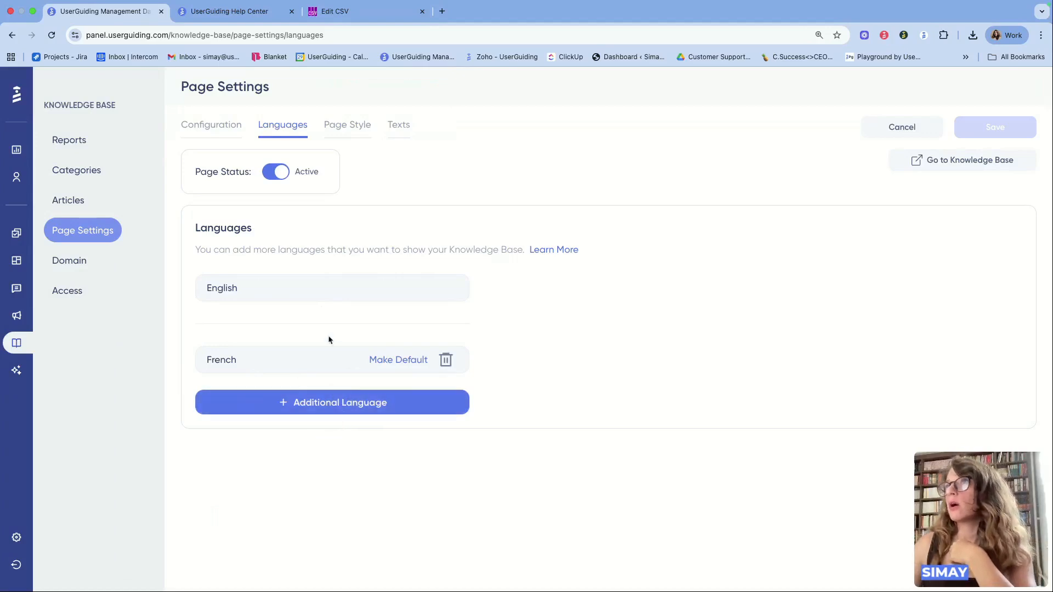
Step: Choose the French version of the Knowledge Base page texts and expand its Header, Search and General sections
{"action": "left_click", "coordinate": [395, 128]}
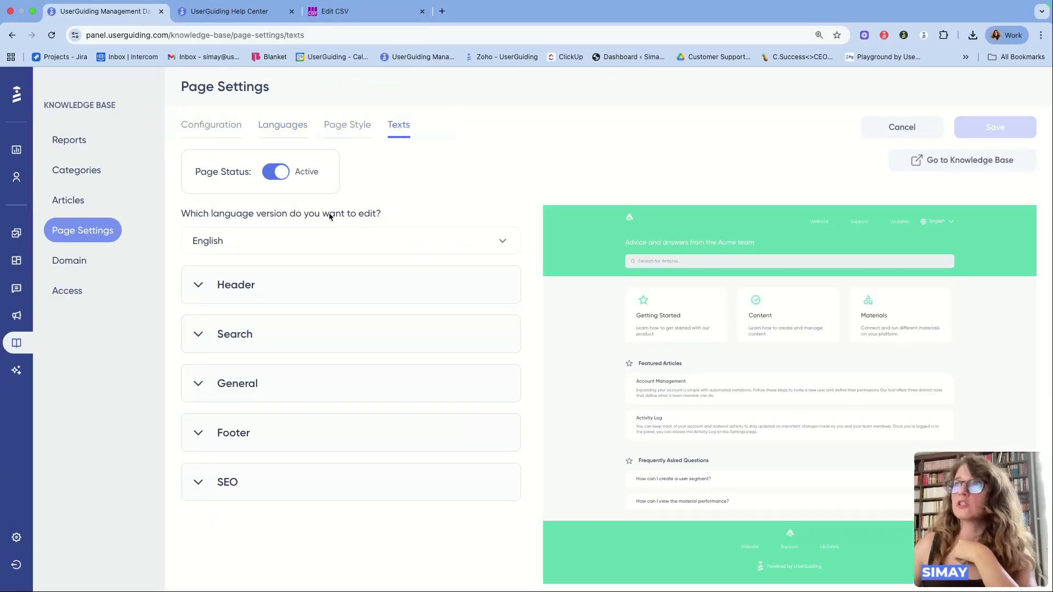
{"action": "left_click", "coordinate": [322, 243]}
{"action": "left_click", "coordinate": [316, 357]}
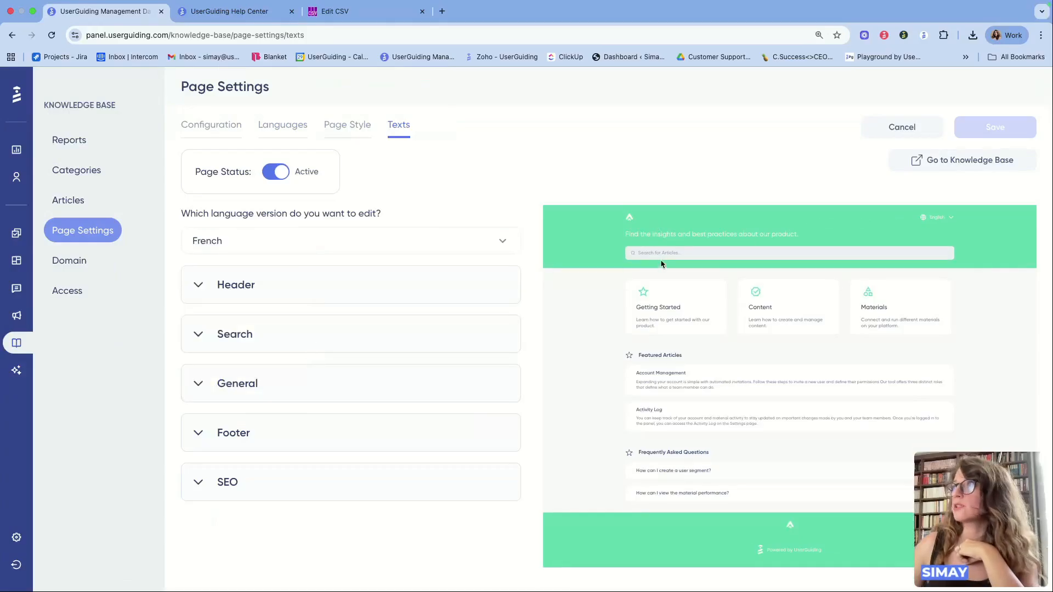
{"action": "left_click", "coordinate": [236, 285]}
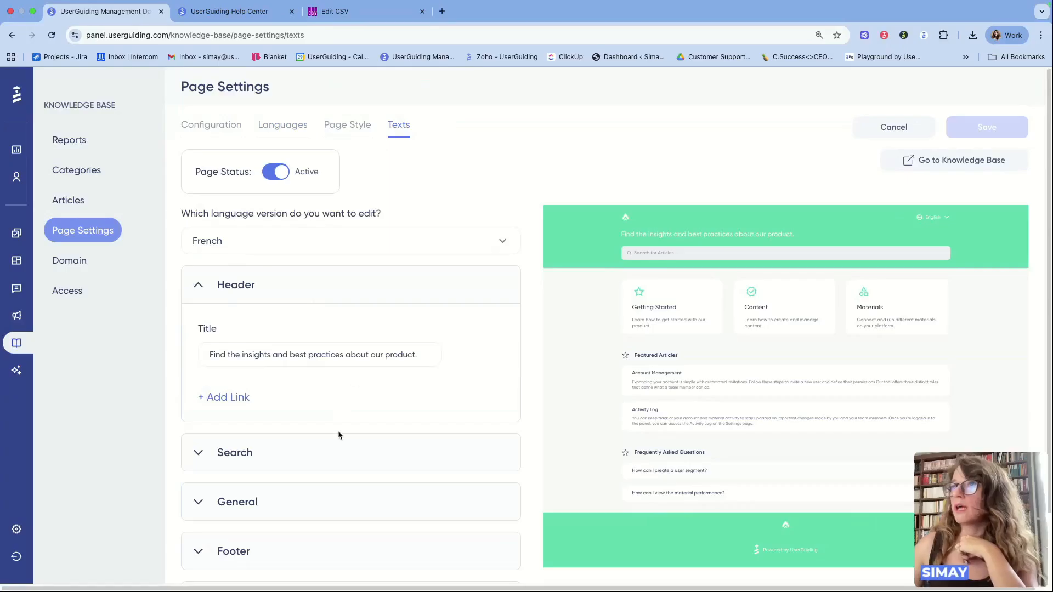
{"action": "left_click", "coordinate": [346, 450]}
{"action": "scroll", "coordinate": [381, 499], "scroll_direction": "down", "scroll_amount": 1}
{"action": "scroll", "coordinate": [381, 499], "scroll_direction": "down", "scroll_amount": 4}
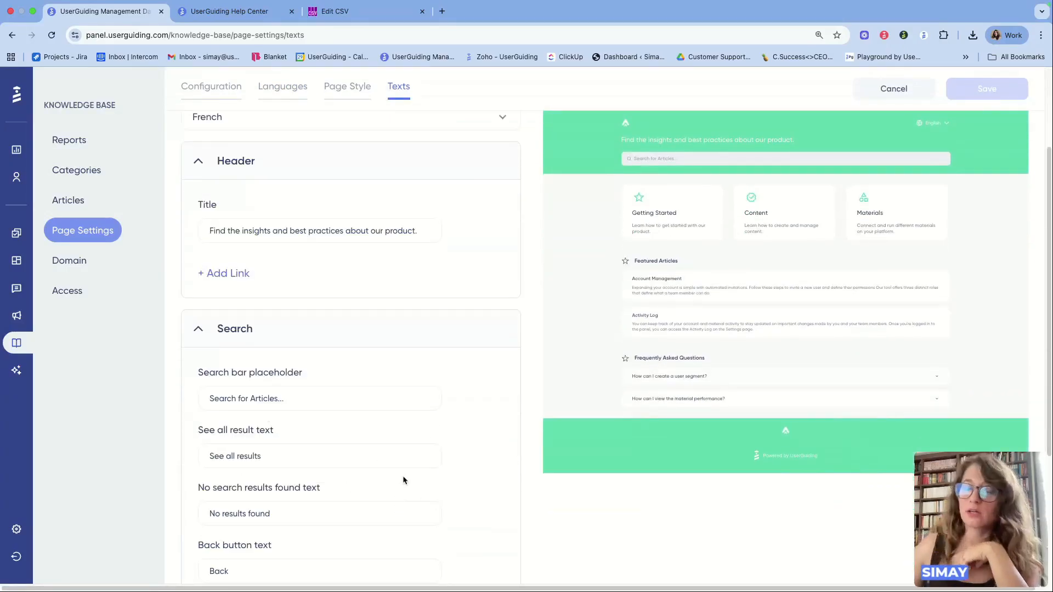
{"action": "scroll", "coordinate": [403, 479], "scroll_direction": "down", "scroll_amount": 6}
{"action": "left_click", "coordinate": [357, 447]}
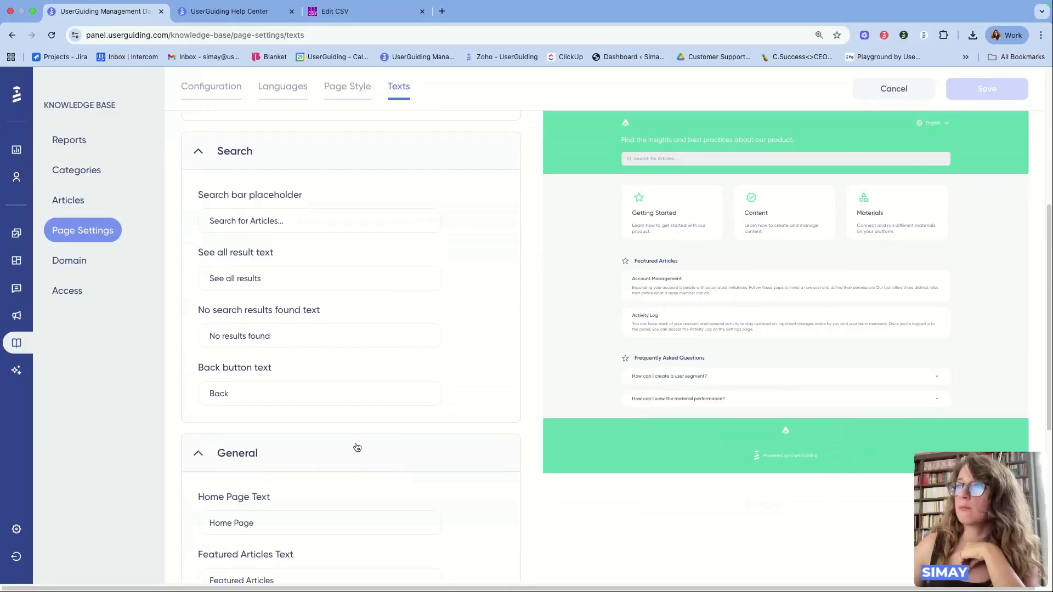
{"action": "scroll", "coordinate": [384, 483], "scroll_direction": "down", "scroll_amount": 2}
{"action": "scroll", "coordinate": [380, 447], "scroll_direction": "up", "scroll_amount": 7}
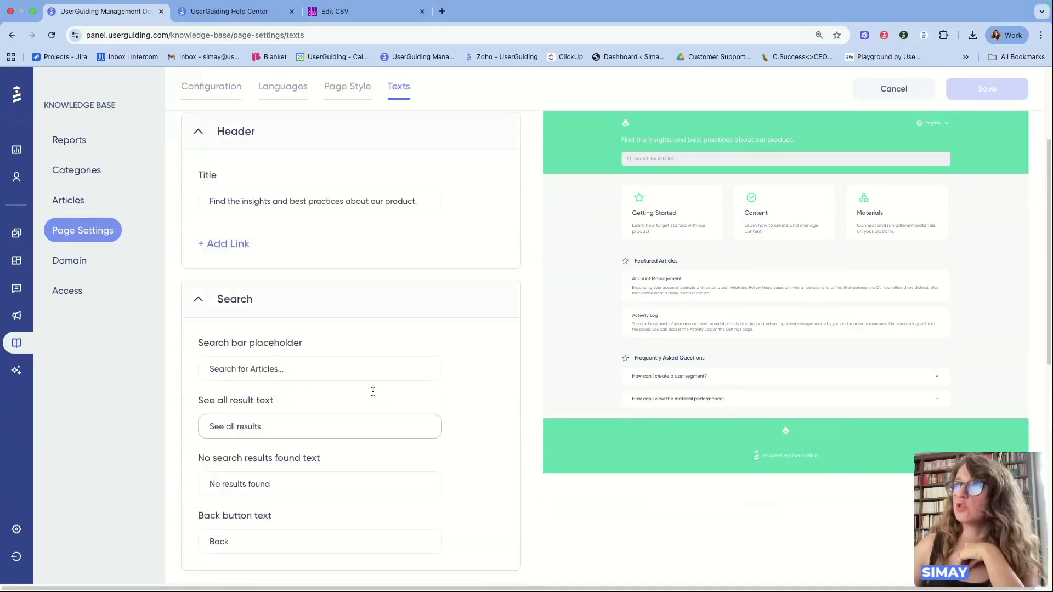
{"action": "scroll", "coordinate": [373, 392], "scroll_direction": "up", "scroll_amount": 3}
Step: Append "FR" to the French header title, search bar placeholder, see-all-results text and no-results text
{"action": "left_click", "coordinate": [427, 284]}
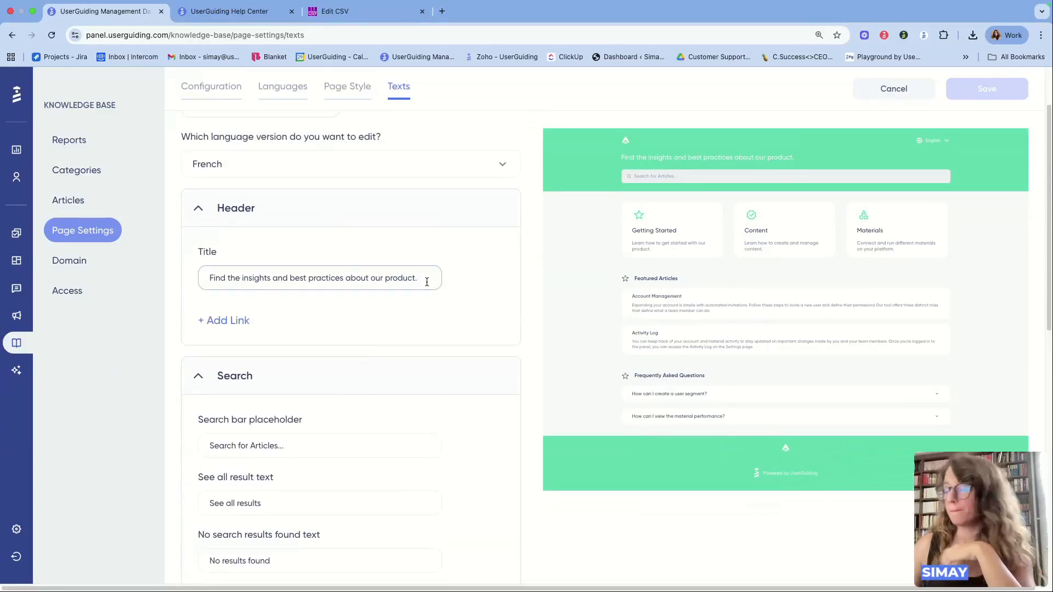
{"action": "type", "text": "FR"}
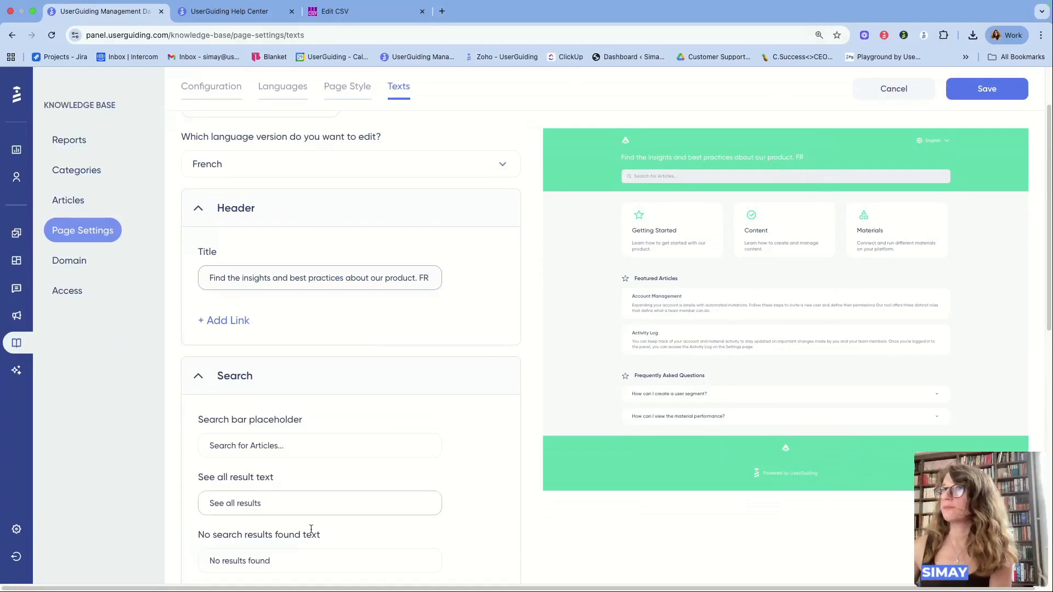
{"action": "left_click", "coordinate": [297, 450]}
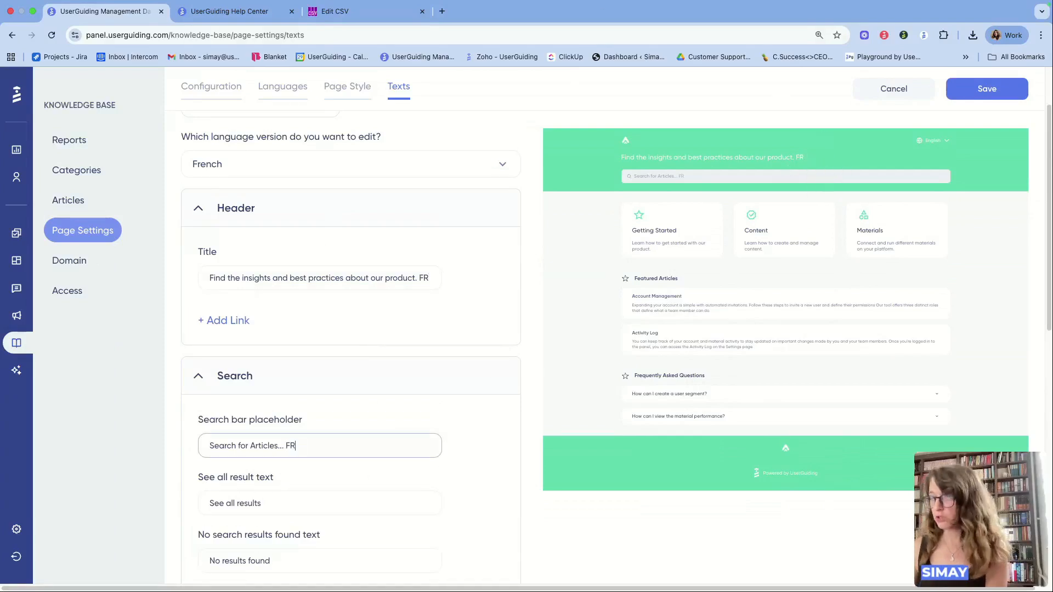
{"action": "scroll", "coordinate": [311, 465], "scroll_direction": "down", "scroll_amount": 2}
{"action": "left_click", "coordinate": [312, 452]}
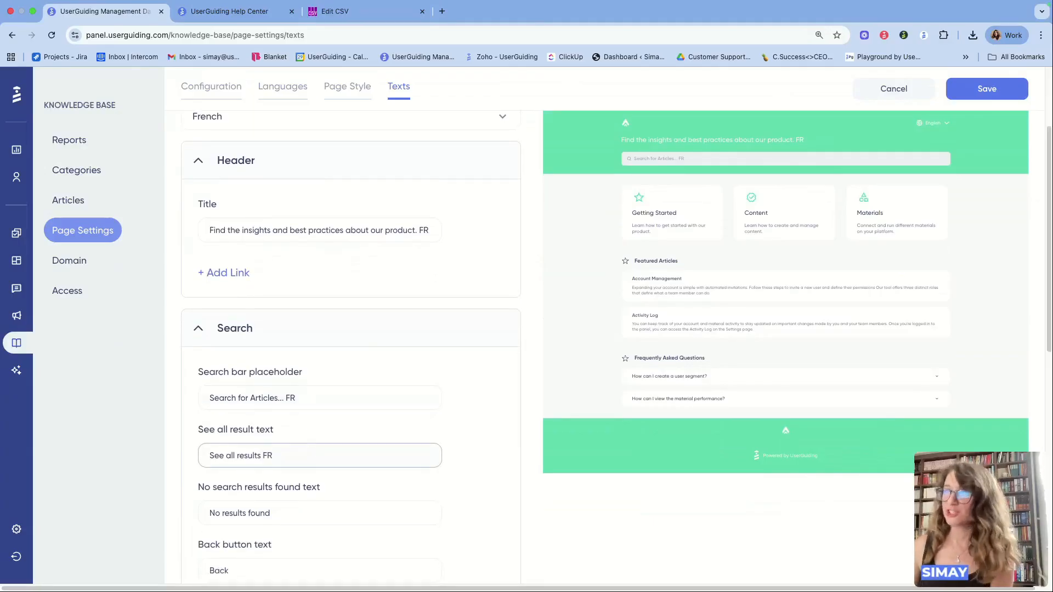
{"action": "left_click", "coordinate": [320, 515]}
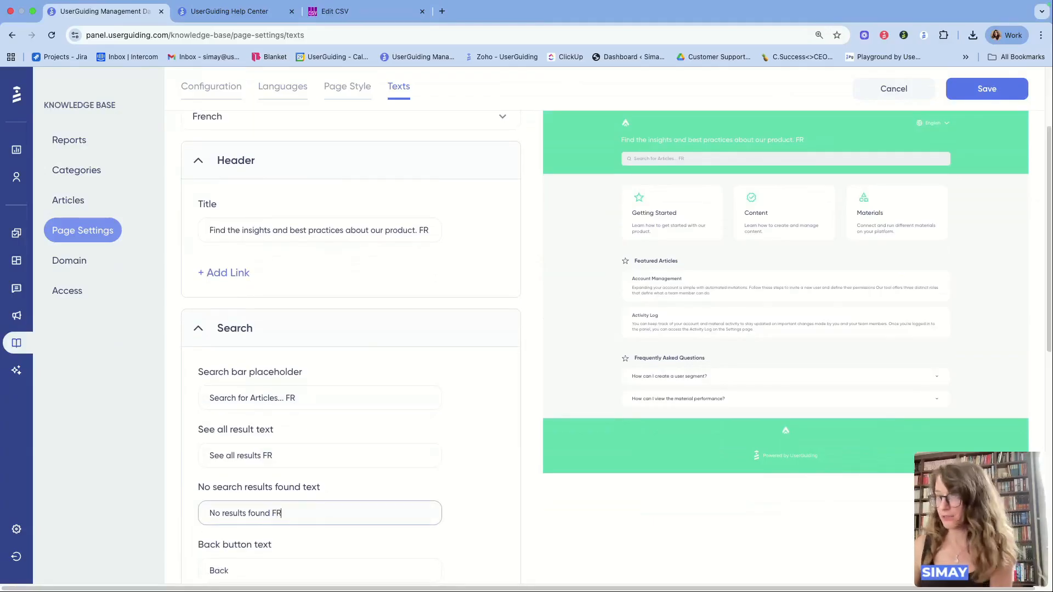
Step: Expand the Footer and SEO sections, set the French SEO page title to "Help Center FR" and save the page texts
{"action": "scroll", "coordinate": [392, 419], "scroll_direction": "down", "scroll_amount": 7}
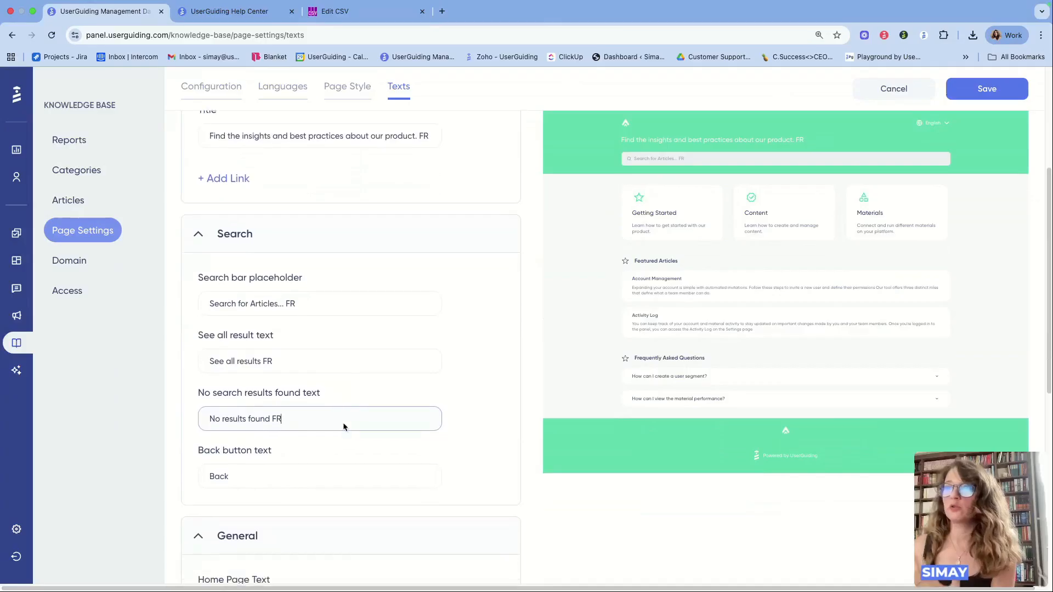
{"action": "scroll", "coordinate": [342, 426], "scroll_direction": "down", "scroll_amount": 14}
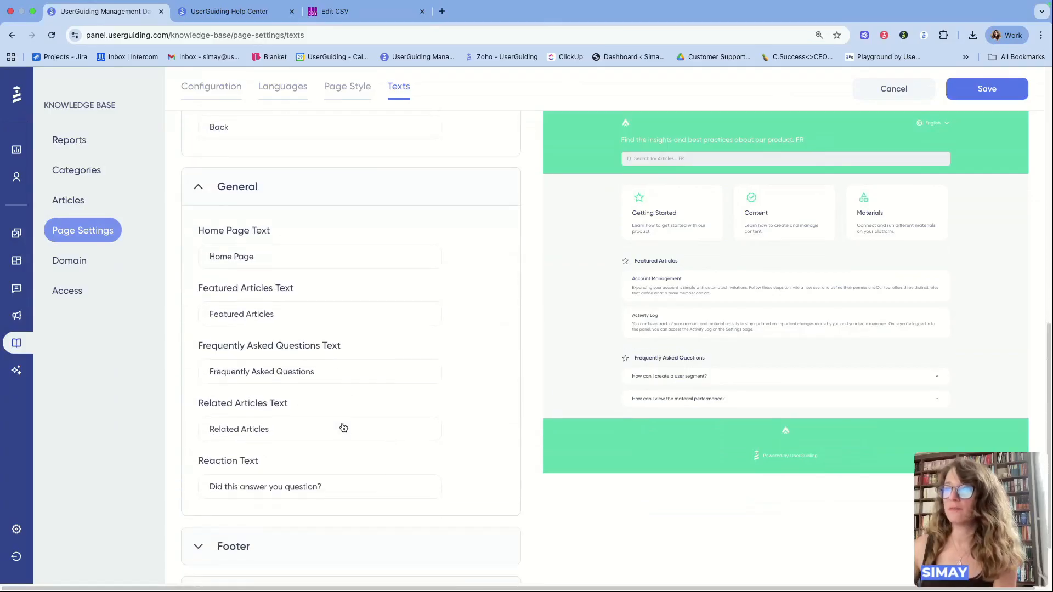
{"action": "left_click", "coordinate": [343, 482]}
{"action": "scroll", "coordinate": [343, 517], "scroll_direction": "down", "scroll_amount": 2}
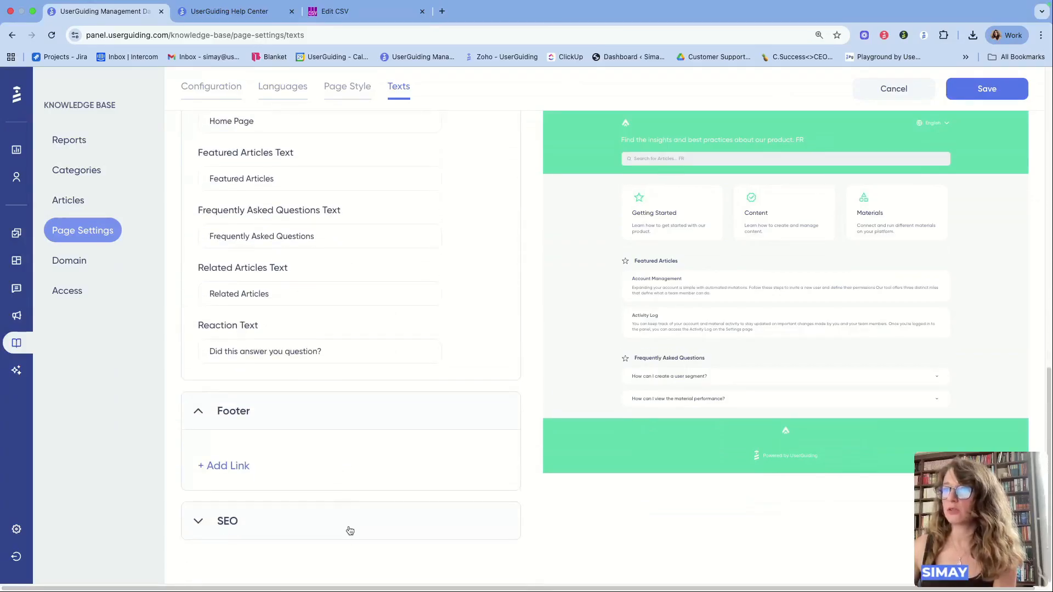
{"action": "left_click", "coordinate": [346, 521]}
{"action": "scroll", "coordinate": [354, 477], "scroll_direction": "down", "scroll_amount": 2}
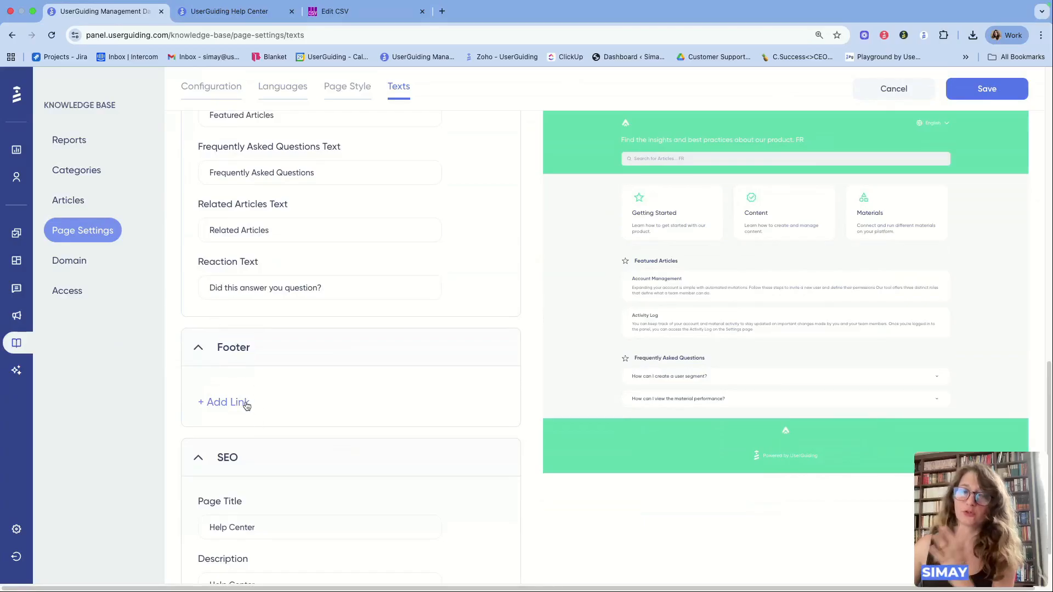
{"action": "scroll", "coordinate": [246, 405], "scroll_direction": "down", "scroll_amount": 2}
{"action": "left_click", "coordinate": [301, 454]}
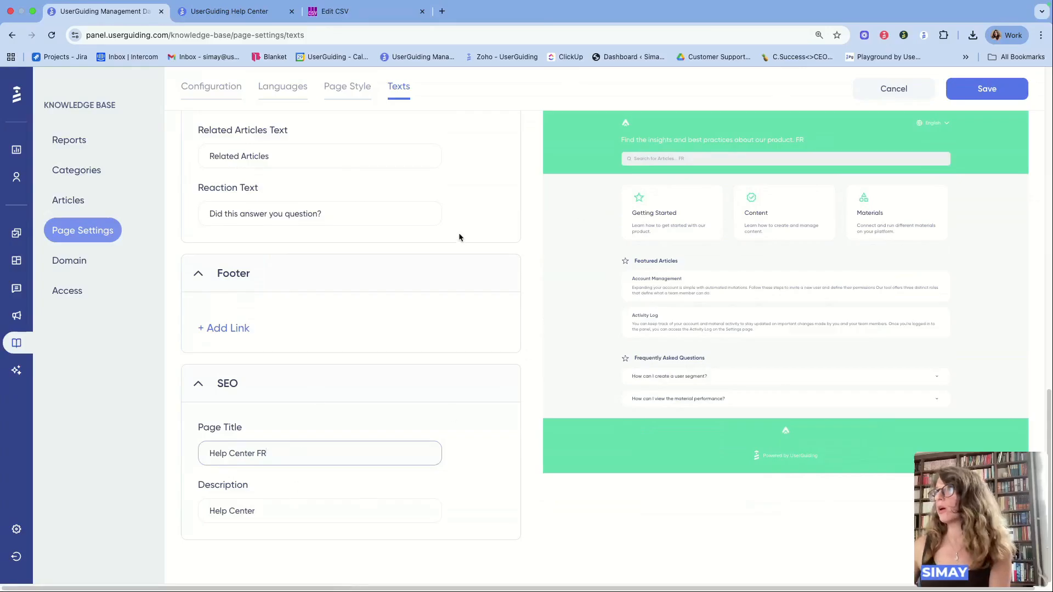
{"action": "scroll", "coordinate": [442, 225], "scroll_direction": "up", "scroll_amount": 10}
{"action": "scroll", "coordinate": [393, 251], "scroll_direction": "up", "scroll_amount": 6}
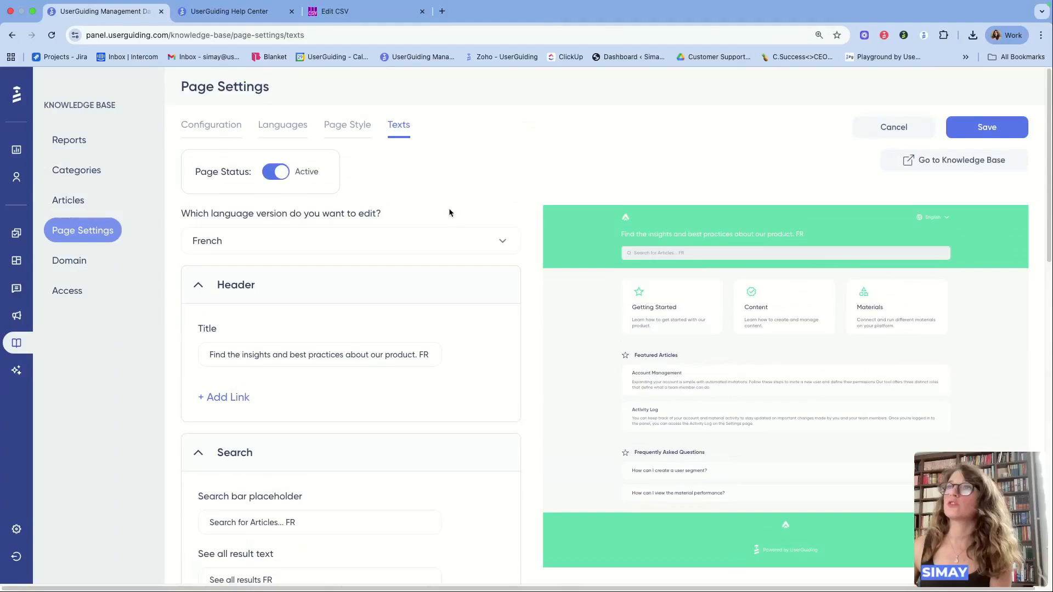
{"action": "left_click", "coordinate": [987, 127]}
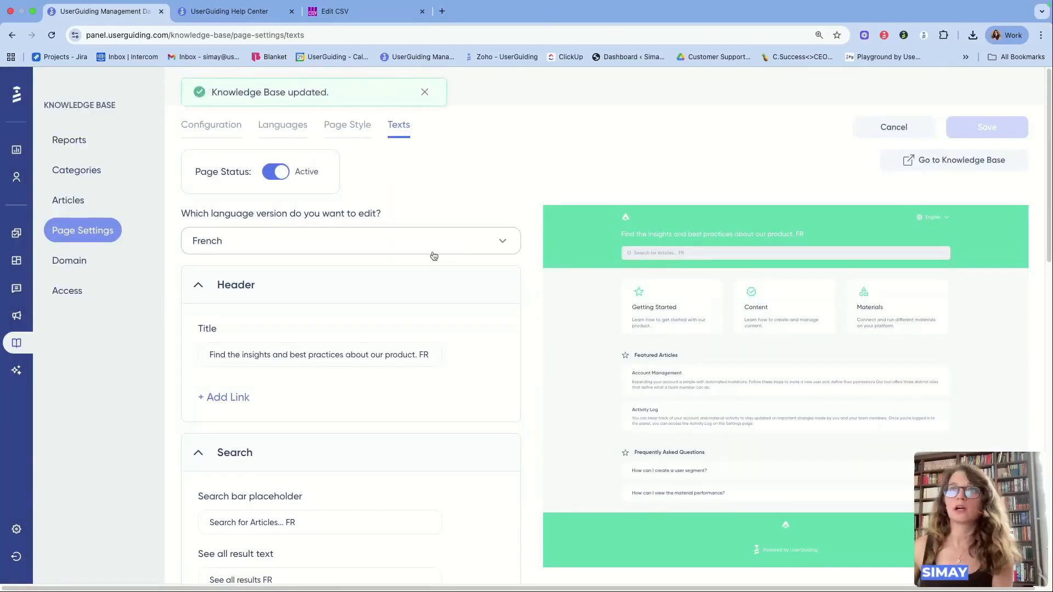
Step: Open the article "Automating Notifications and Alerts" from the Knowledge Base articles and switch it to its French version
{"action": "left_click", "coordinate": [81, 207]}
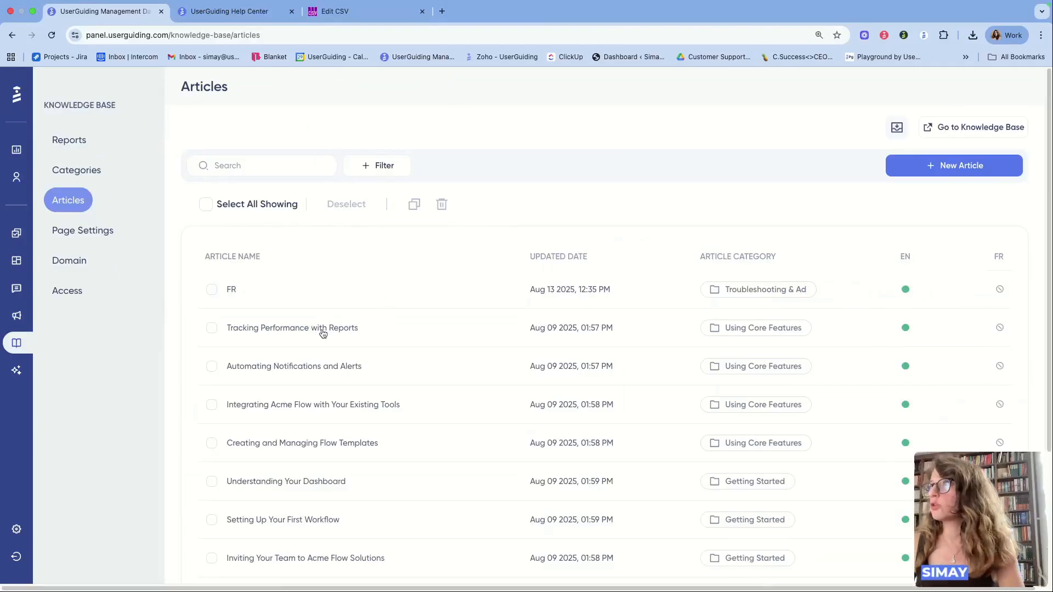
{"action": "left_click", "coordinate": [310, 370]}
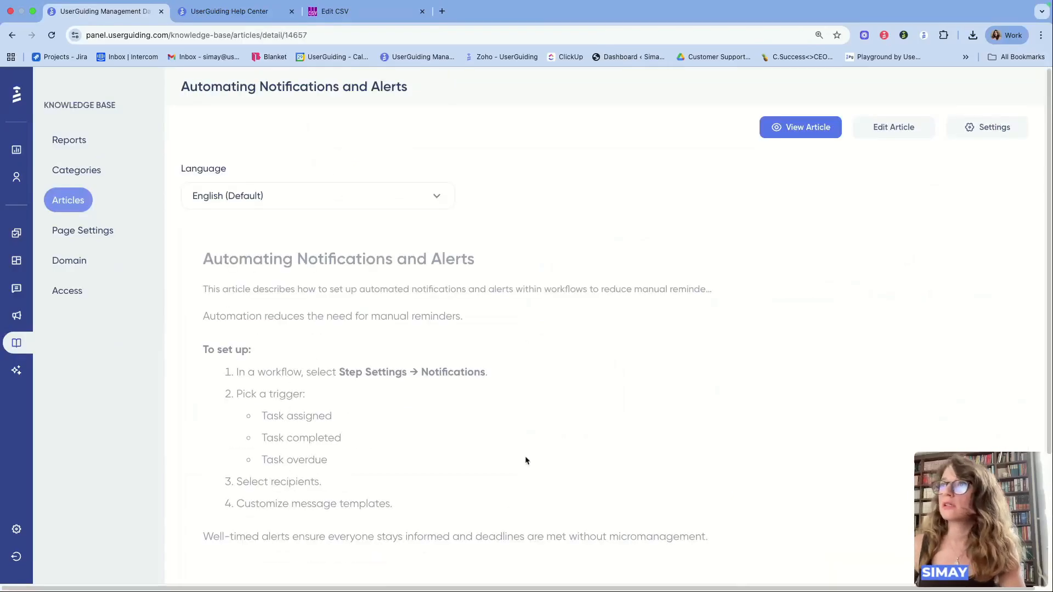
{"action": "scroll", "coordinate": [449, 449], "scroll_direction": "down", "scroll_amount": 3}
{"action": "scroll", "coordinate": [449, 448], "scroll_direction": "up", "scroll_amount": 4}
{"action": "left_click", "coordinate": [385, 207]}
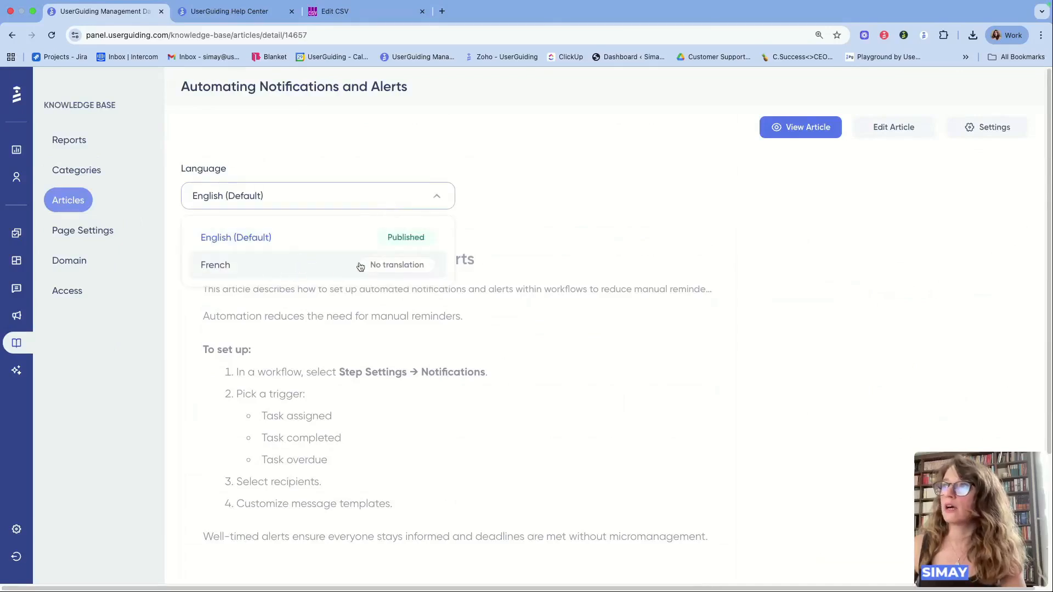
{"action": "left_click", "coordinate": [242, 270]}
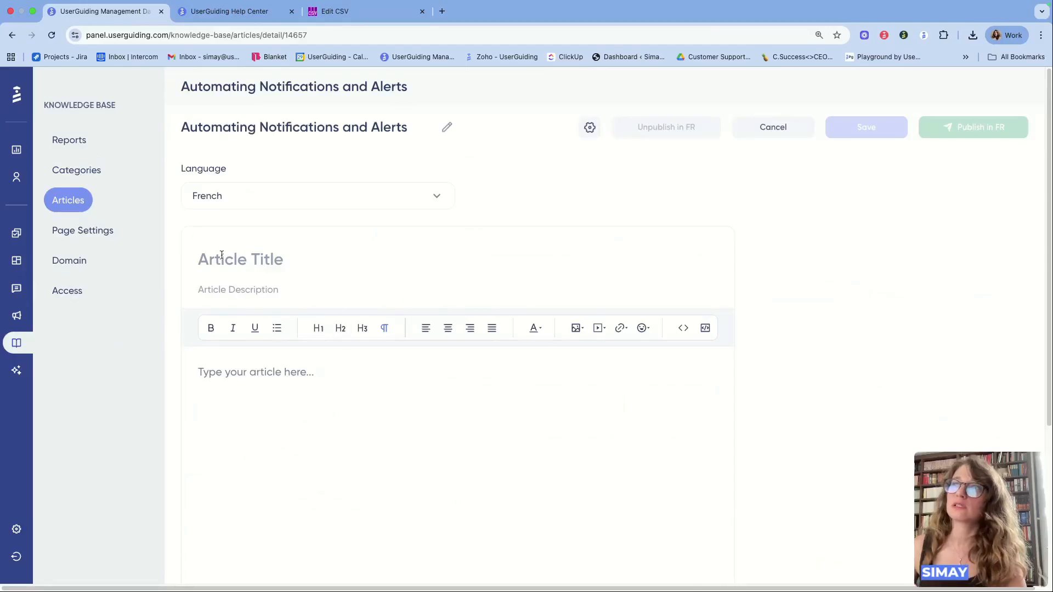
Step: Fill in the French article version with the title "French", the description "FR" and the body "French text"
{"action": "left_click", "coordinate": [223, 256]}
{"action": "type", "text": "French"}
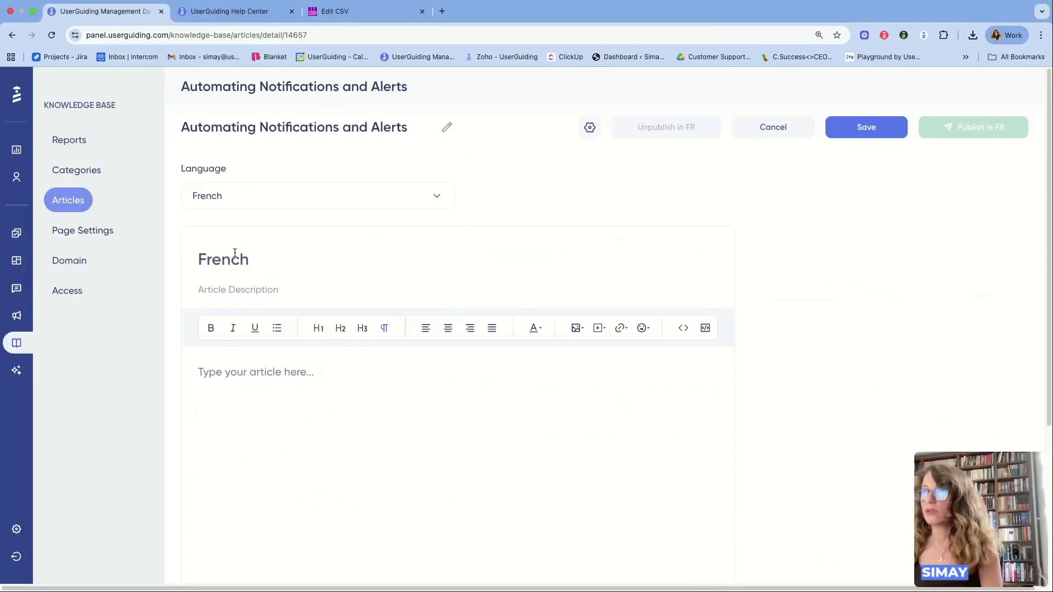
{"action": "left_click", "coordinate": [265, 290]}
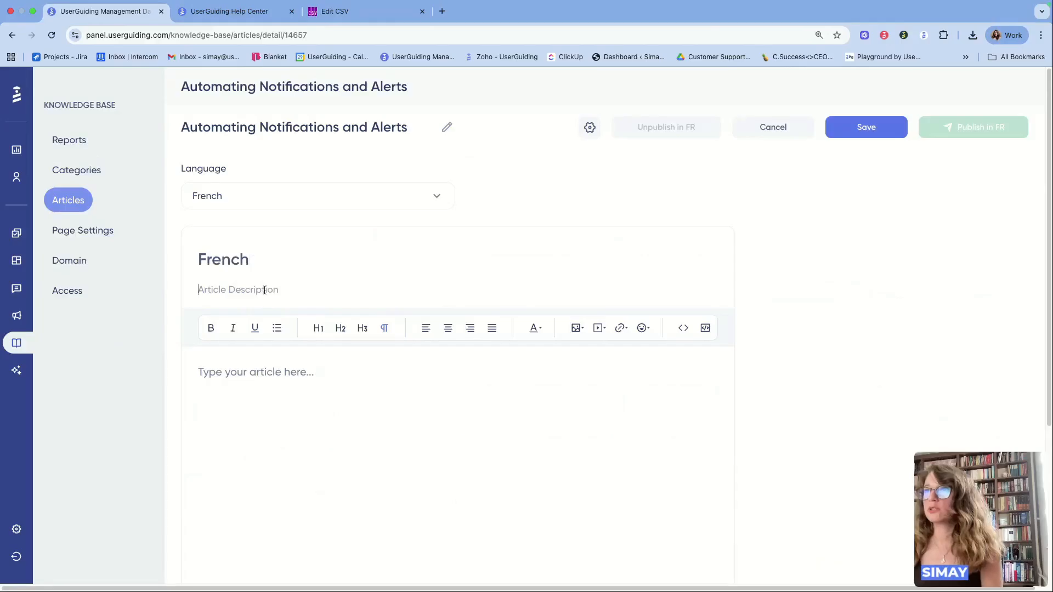
{"action": "type", "text": "FR"}
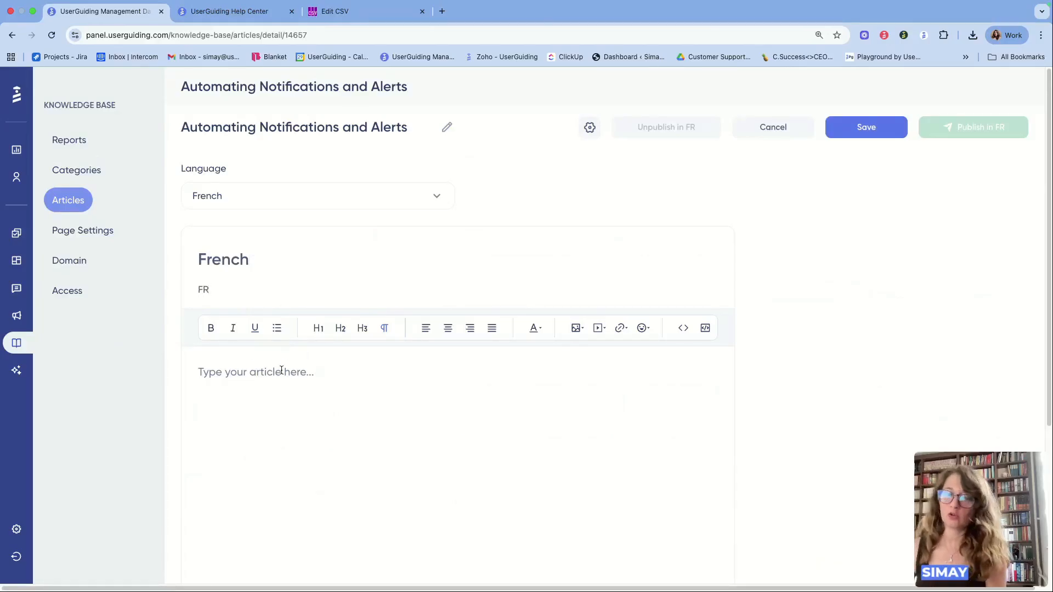
{"action": "type", "text": "French text"}
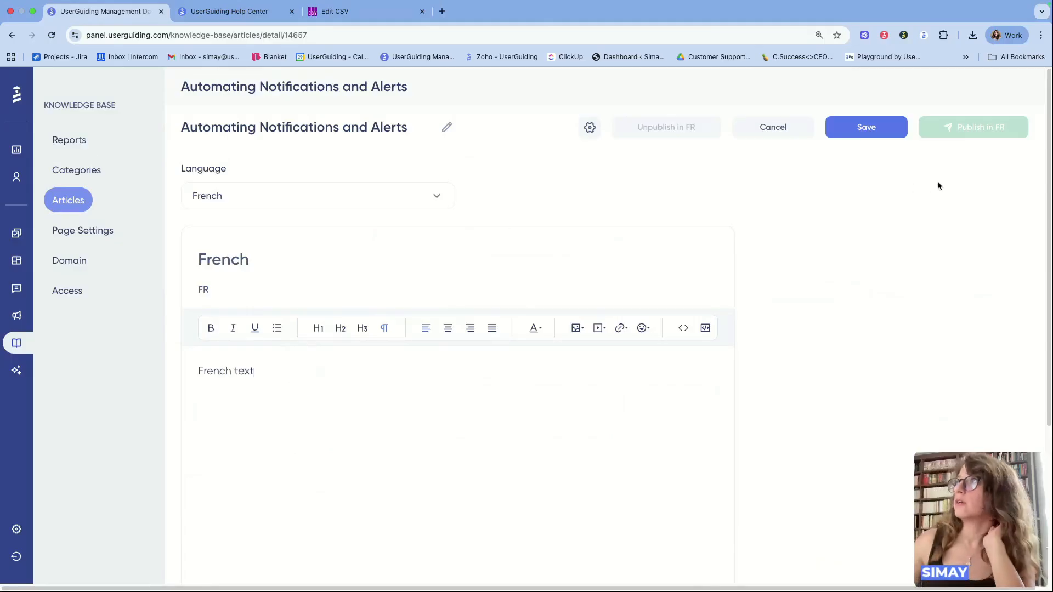
Step: Save and publish the article's French version, and view it on the live Knowledge Base
{"action": "left_click", "coordinate": [865, 130]}
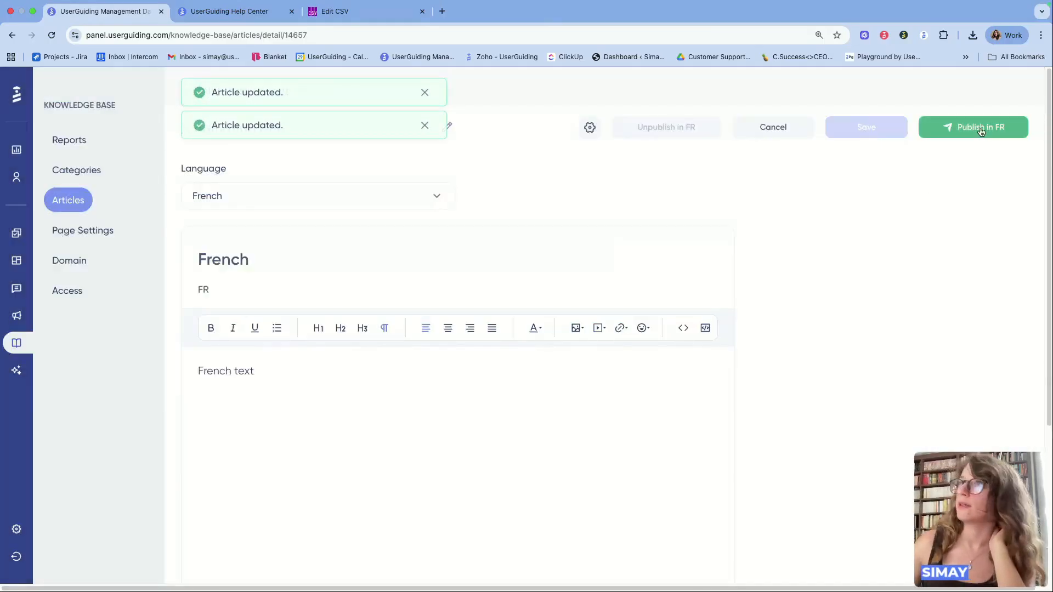
{"action": "left_click", "coordinate": [981, 129]}
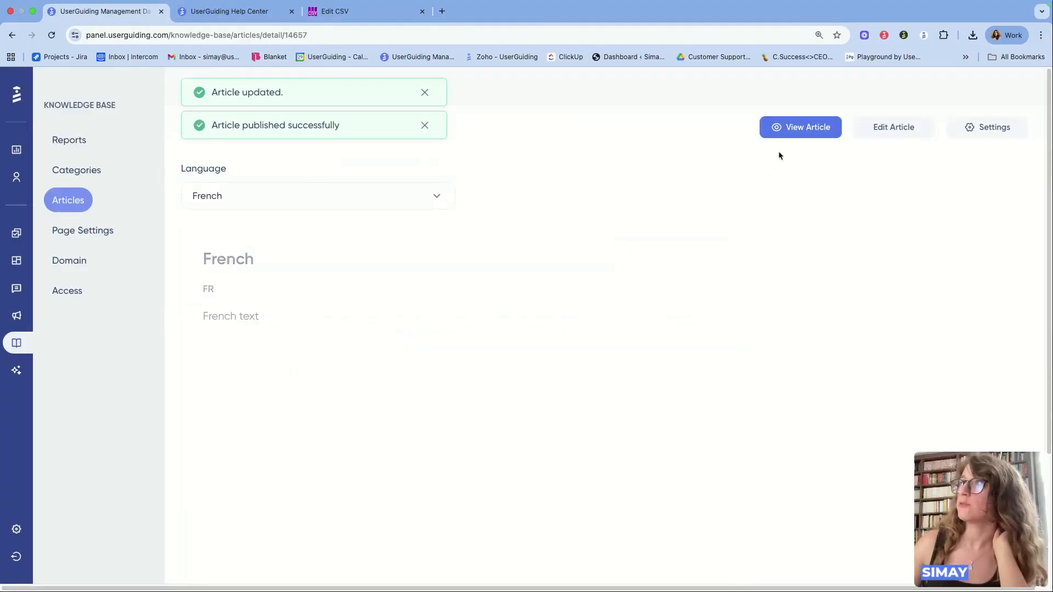
{"action": "left_click", "coordinate": [798, 128]}
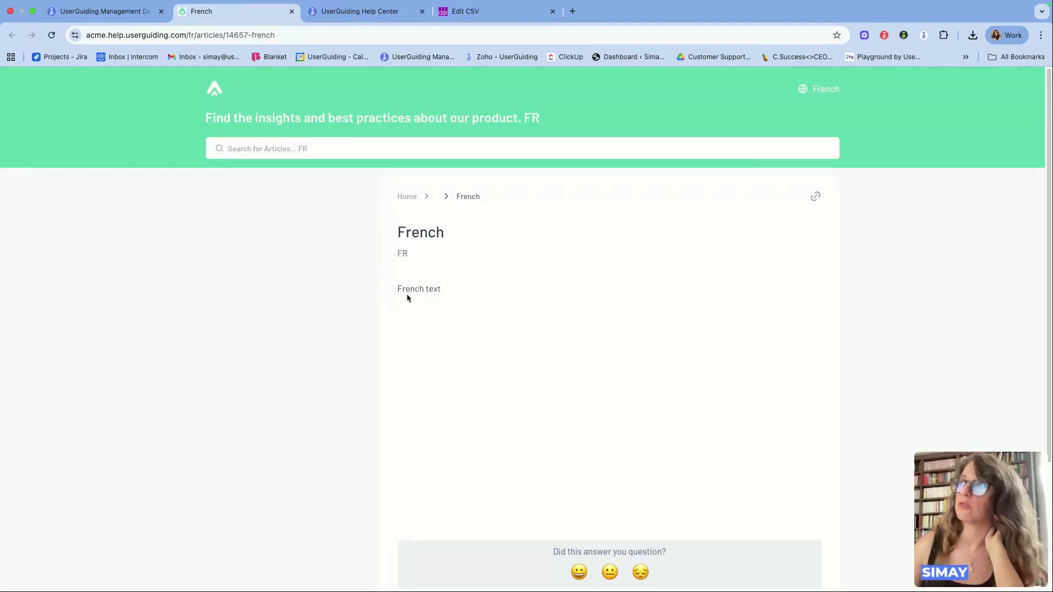
{"action": "left_click", "coordinate": [292, 11]}
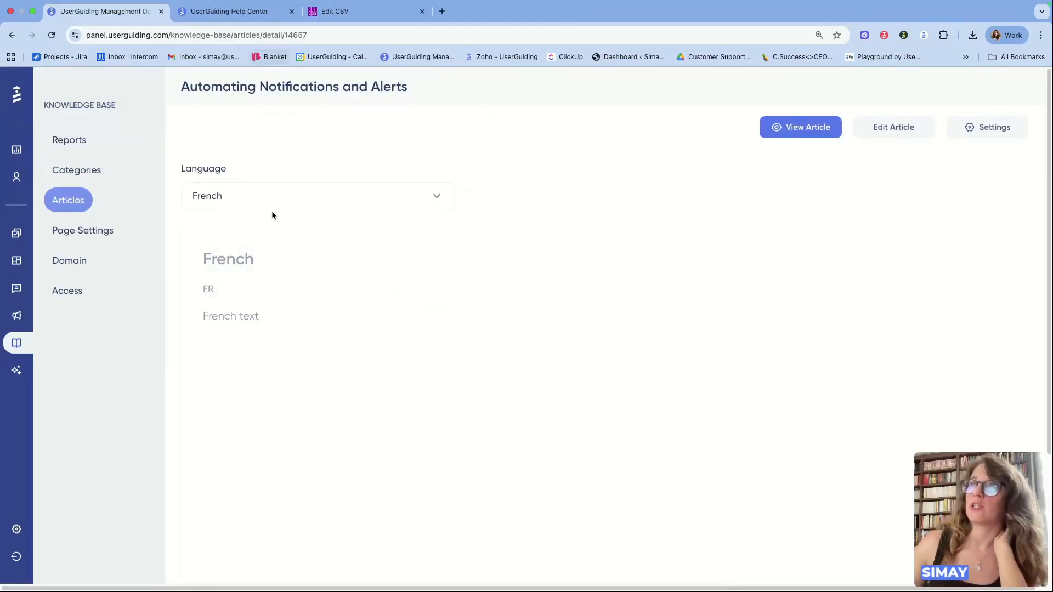
Step: Return to the articles list and filter it by Language is French
{"action": "left_click", "coordinate": [62, 203]}
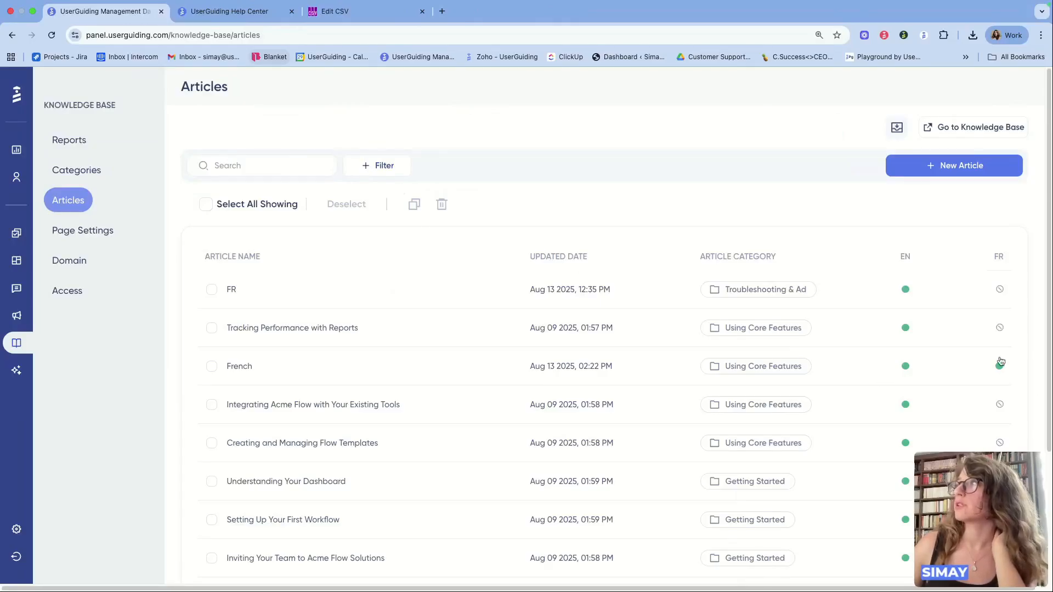
{"action": "left_click", "coordinate": [372, 169]}
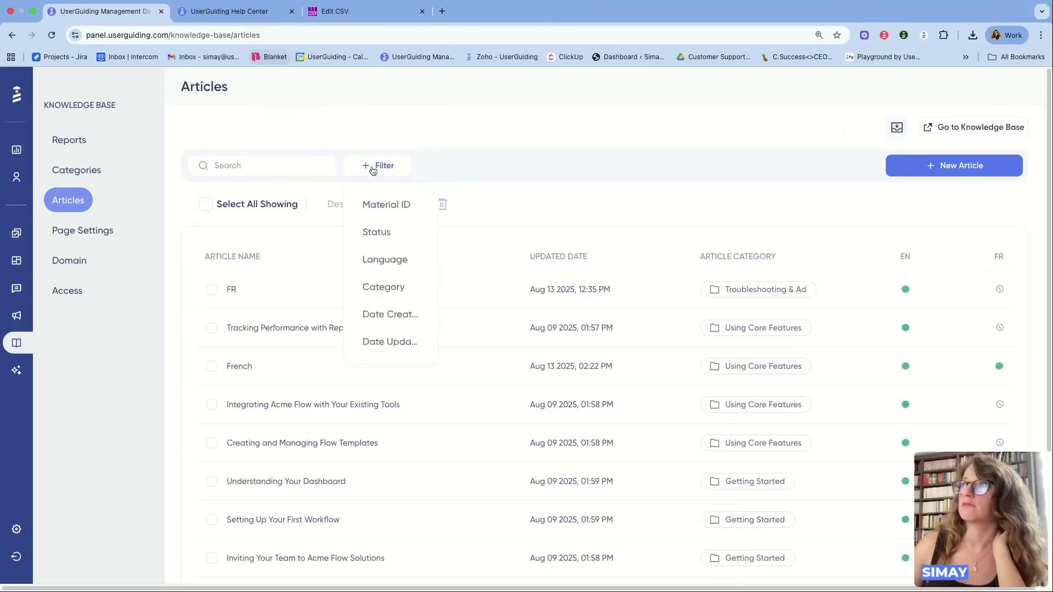
{"action": "left_click", "coordinate": [384, 260]}
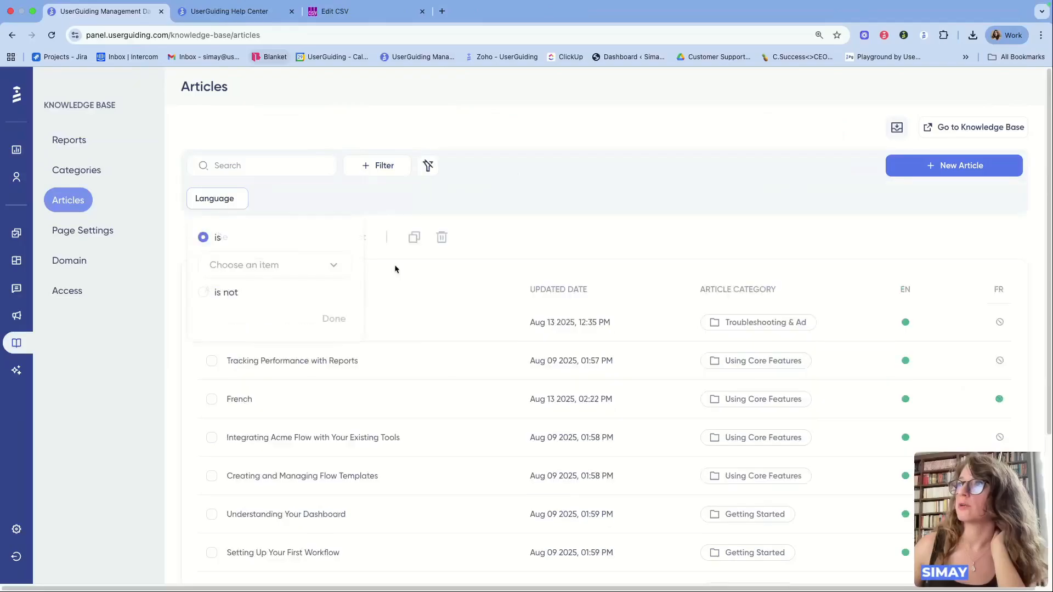
{"action": "left_click", "coordinate": [269, 269]}
{"action": "left_click", "coordinate": [274, 334]}
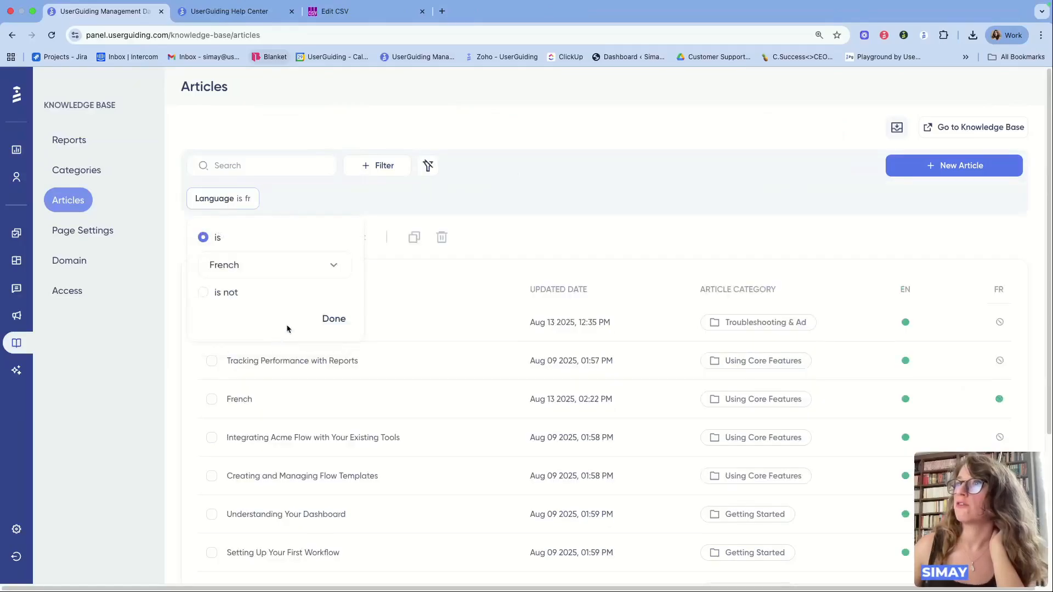
{"action": "left_click", "coordinate": [337, 322]}
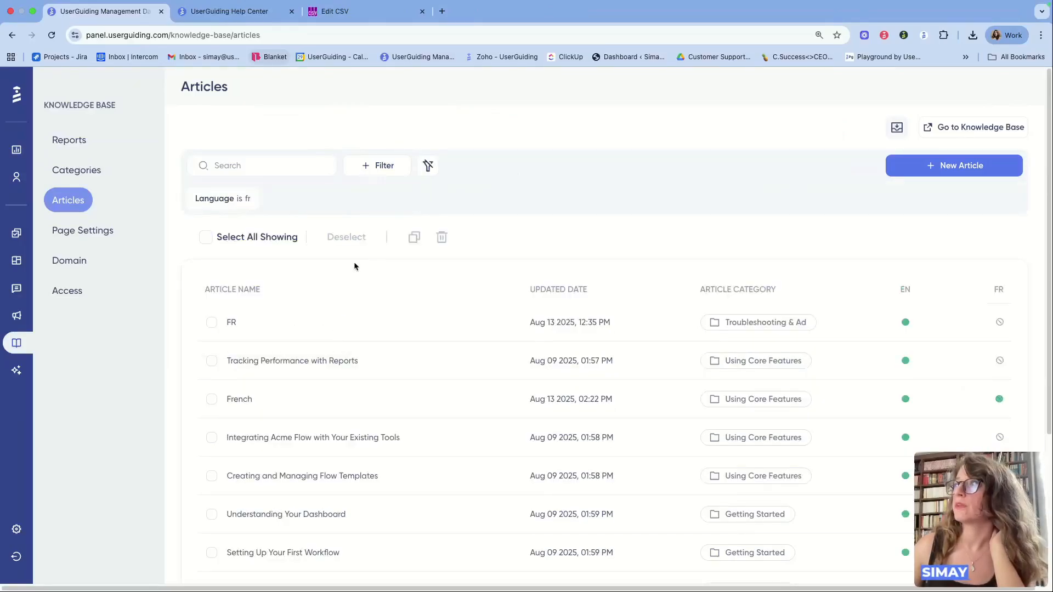
Step: Add a Status is not Published filter to the articles list and review the filtered articles' language statuses
{"action": "left_click", "coordinate": [389, 166]}
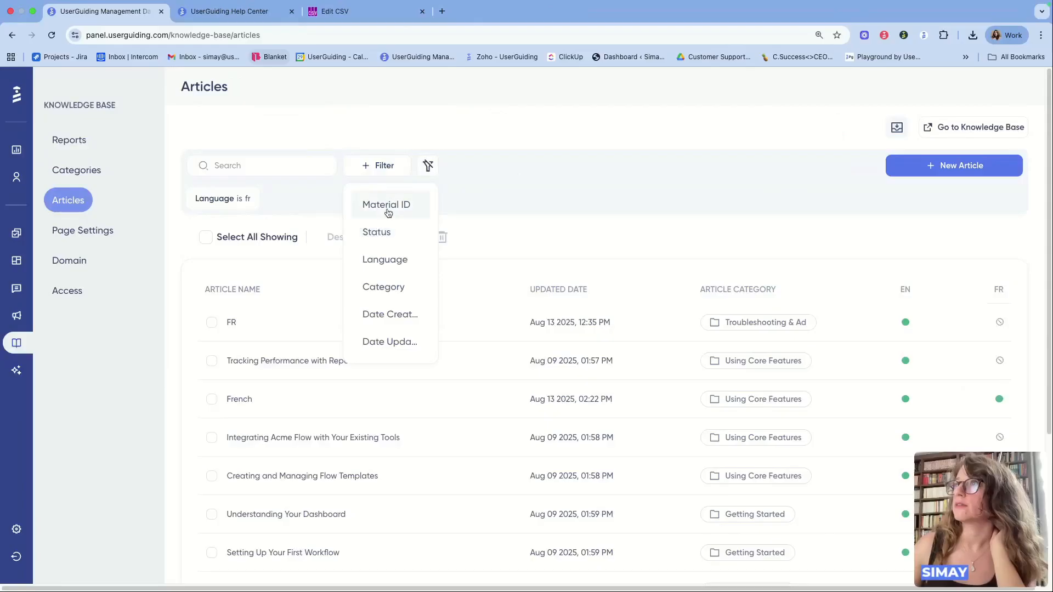
{"action": "left_click", "coordinate": [377, 232]}
{"action": "left_click", "coordinate": [335, 293]}
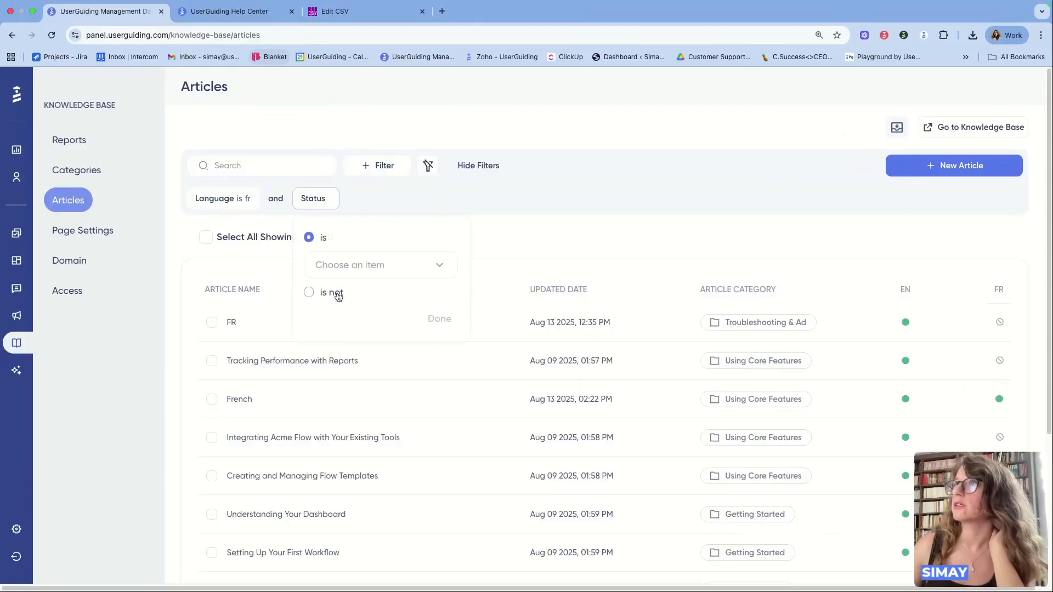
{"action": "left_click", "coordinate": [351, 290]}
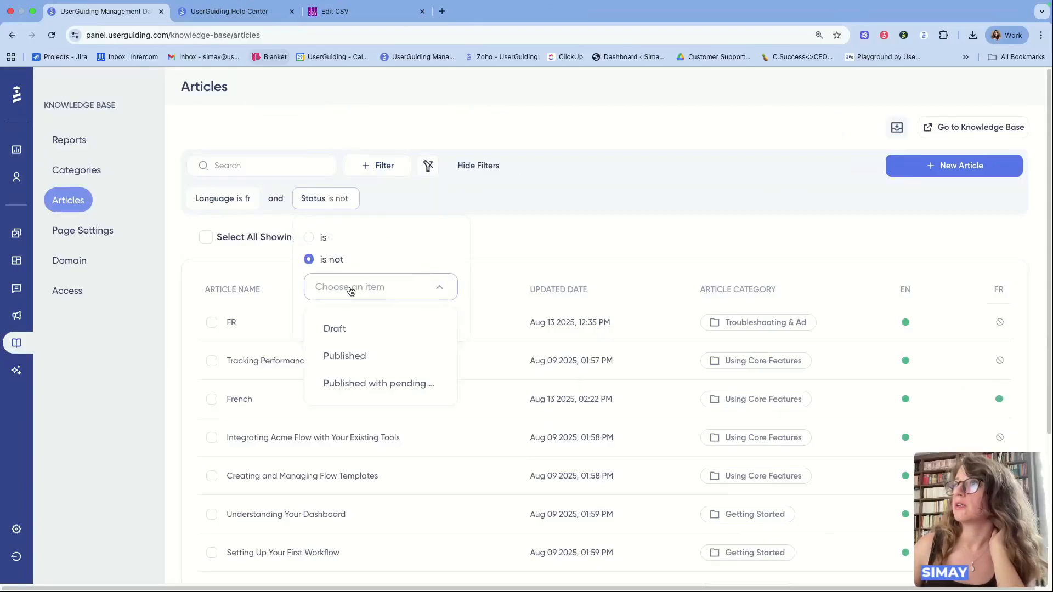
{"action": "left_click", "coordinate": [384, 360]}
{"action": "left_click", "coordinate": [560, 493]}
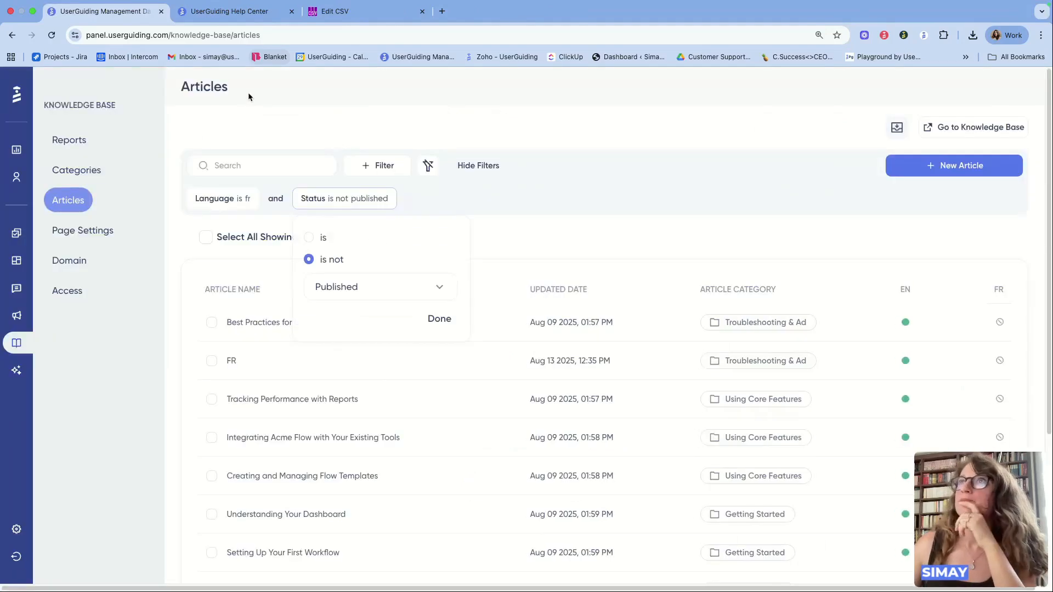
{"action": "left_click", "coordinate": [440, 319]}
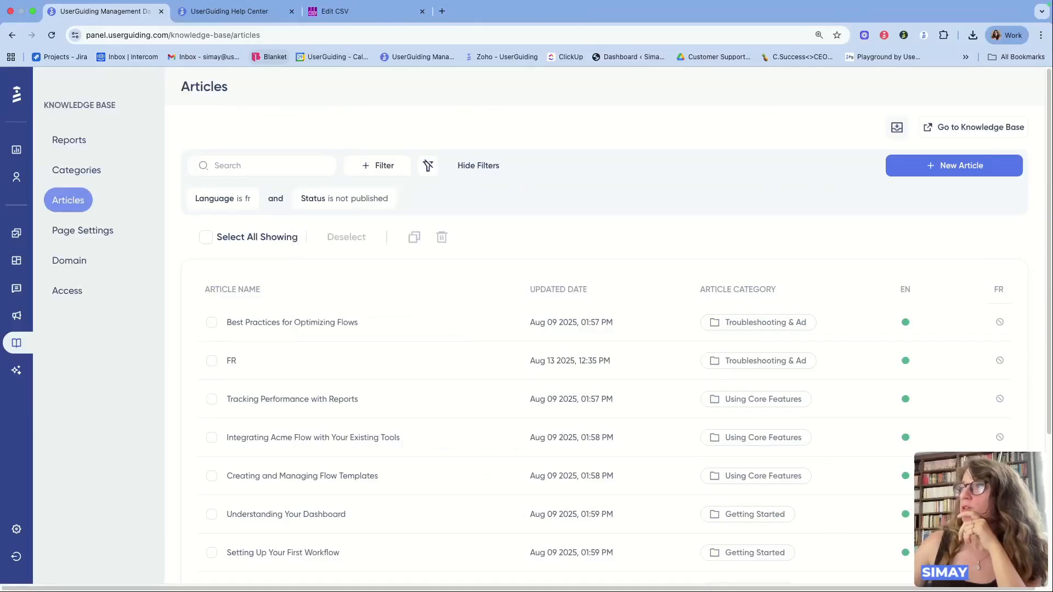
{"action": "scroll", "coordinate": [919, 449], "scroll_direction": "down", "scroll_amount": 5}
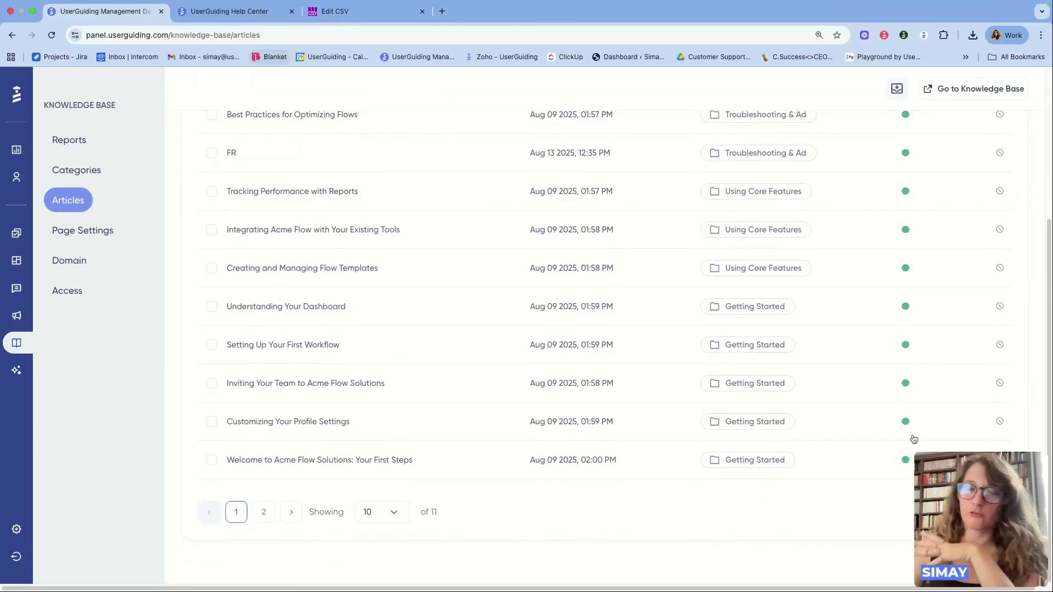
{"action": "scroll", "coordinate": [892, 387], "scroll_direction": "up", "scroll_amount": 5}
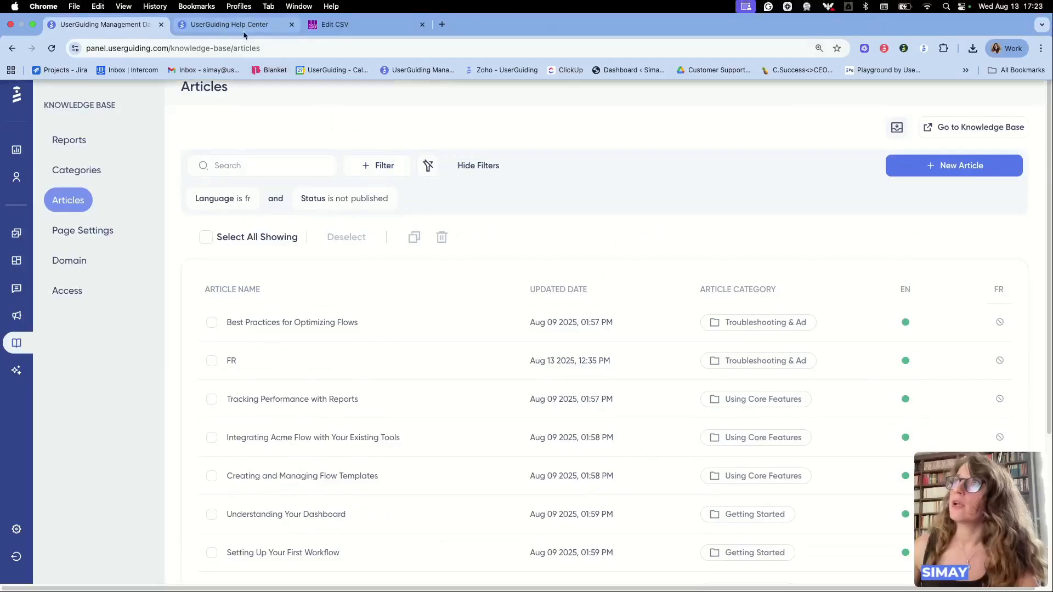
Step: View the Getting Started category in the UserGuiding Help Center, and switch the help center's homepage to Portuguese
{"action": "left_click", "coordinate": [244, 27]}
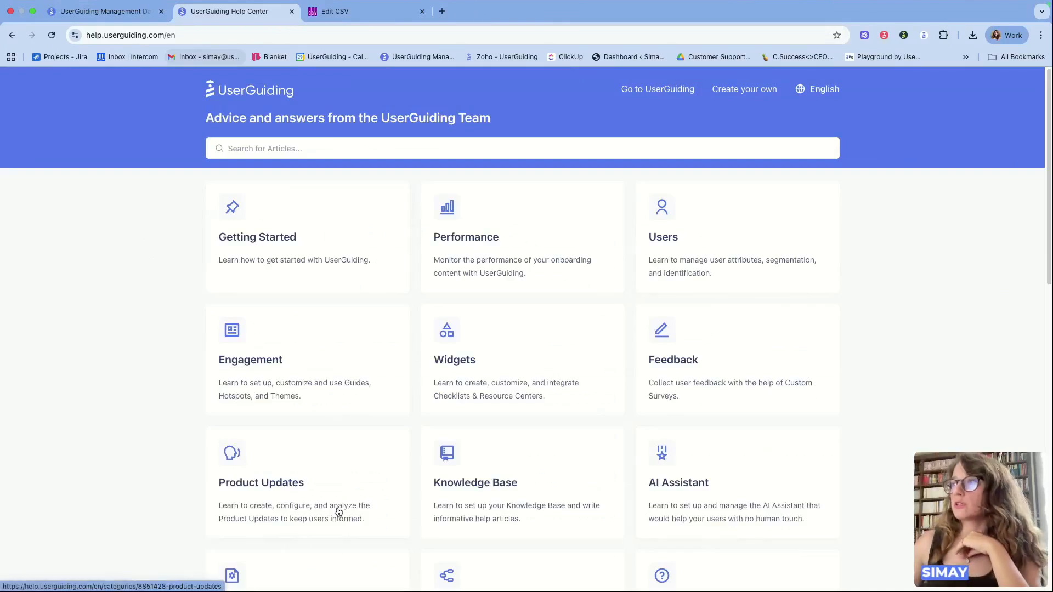
{"action": "left_click", "coordinate": [273, 261]}
{"action": "left_click", "coordinate": [271, 93]}
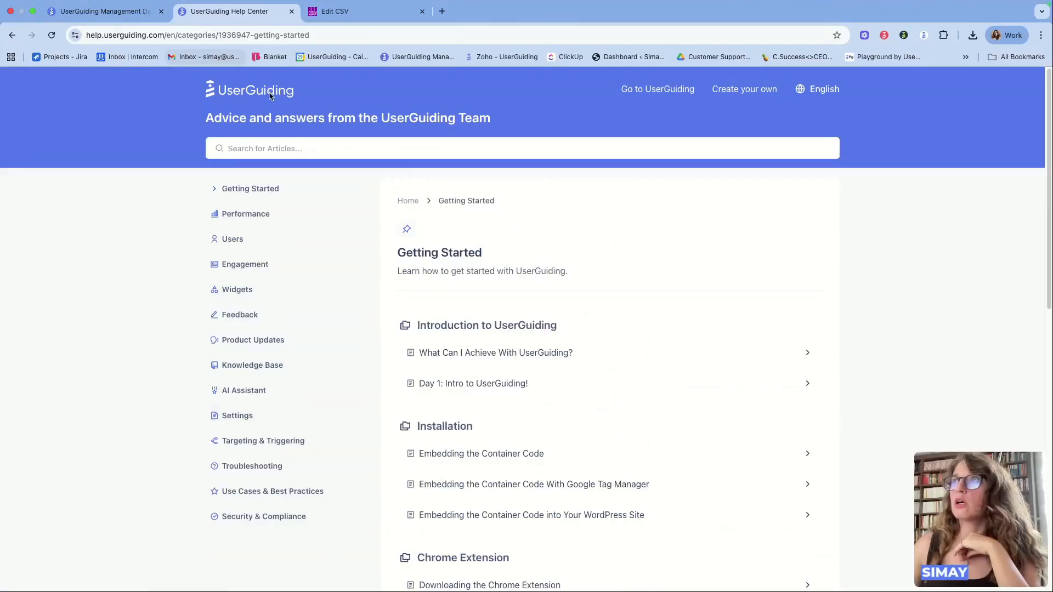
{"action": "left_click", "coordinate": [819, 91]}
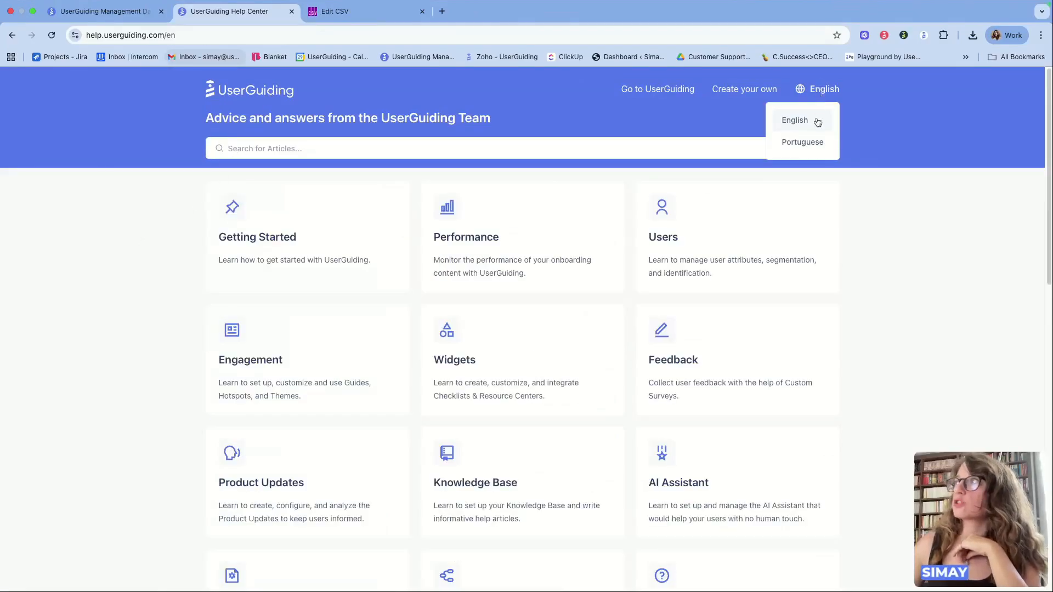
{"action": "left_click", "coordinate": [815, 144]}
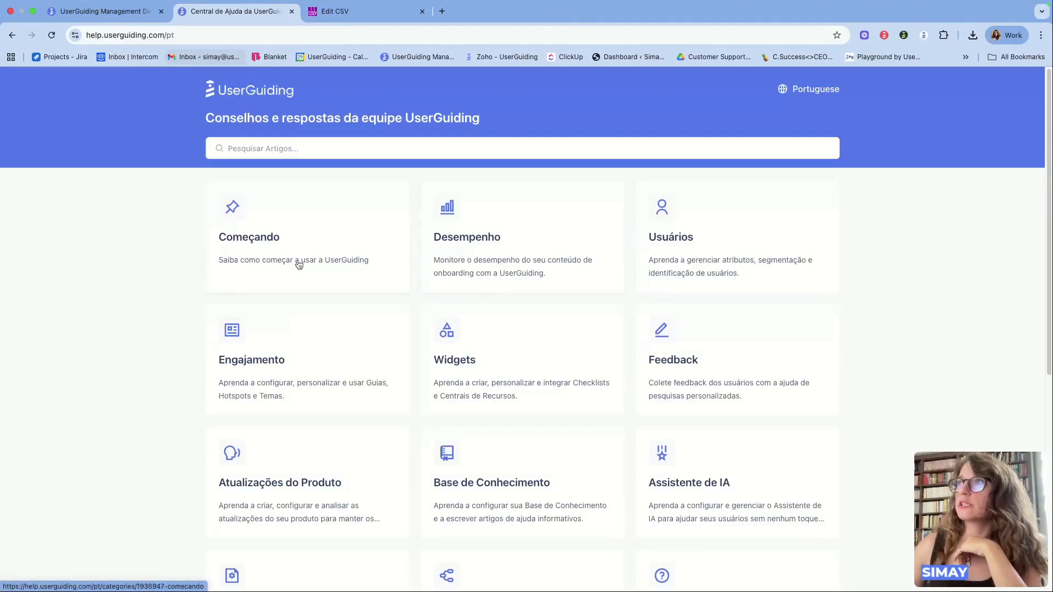
Step: Look through the Portuguese article "O que posso conseguir com a UserGuiding?" under Começando, and return the help center's homepage to English
{"action": "left_click", "coordinate": [284, 248]}
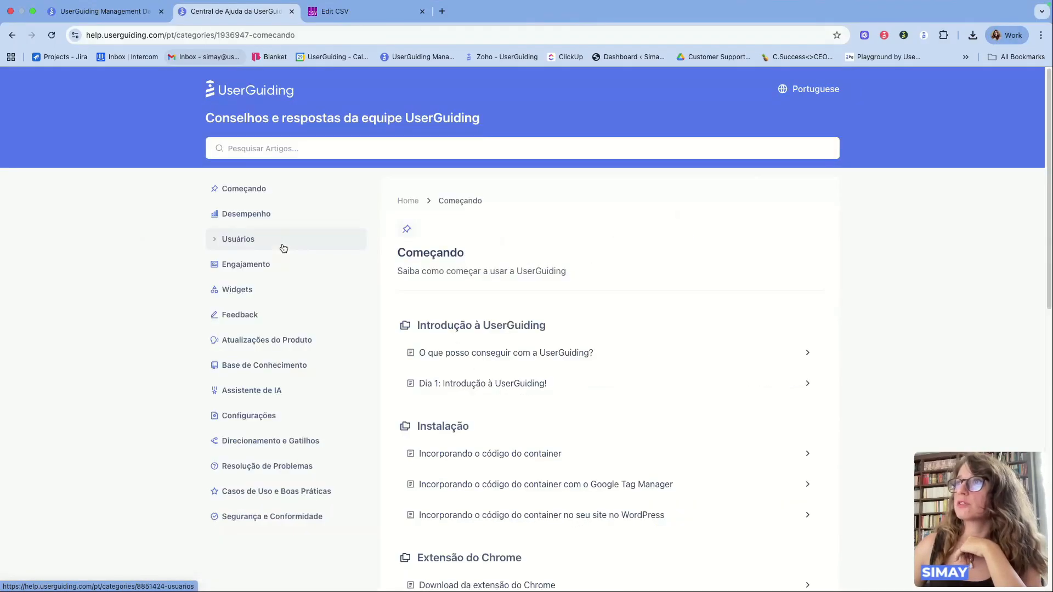
{"action": "left_click", "coordinate": [489, 354]}
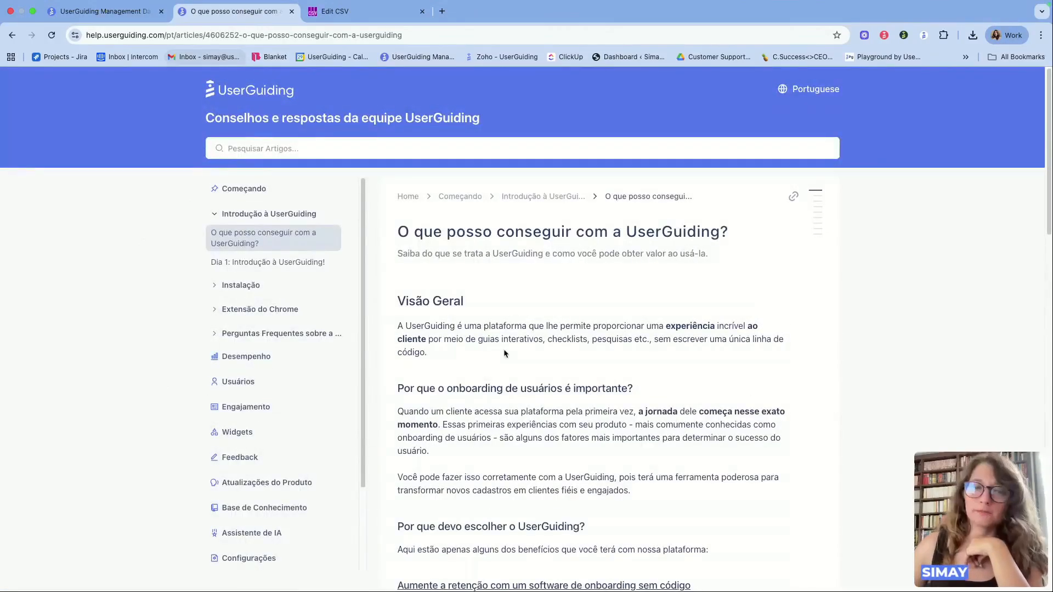
{"action": "scroll", "coordinate": [505, 354], "scroll_direction": "down", "scroll_amount": 10}
{"action": "scroll", "coordinate": [505, 354], "scroll_direction": "up", "scroll_amount": 10}
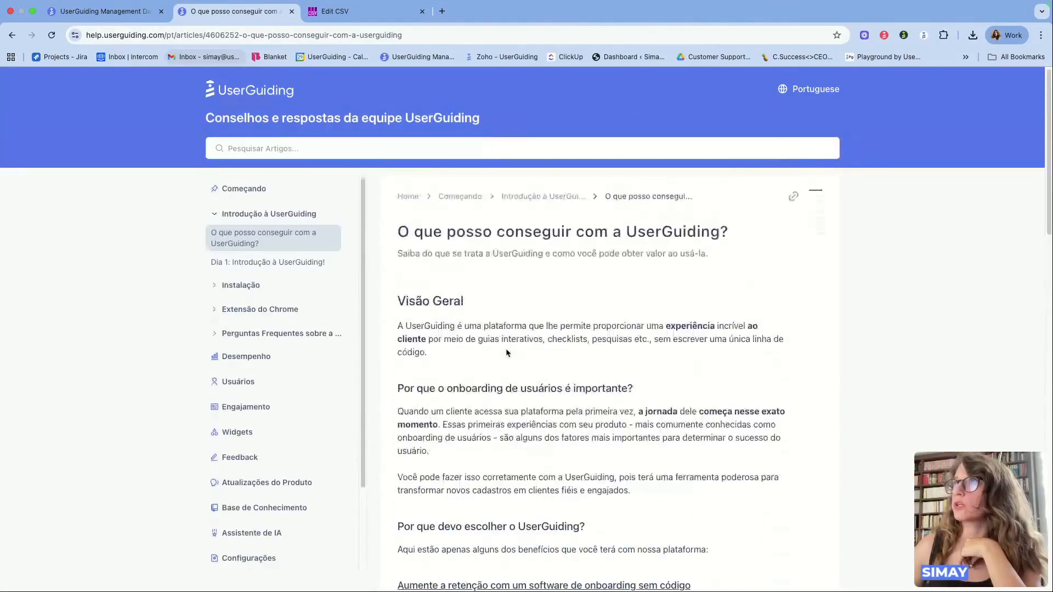
{"action": "left_click", "coordinate": [256, 94]}
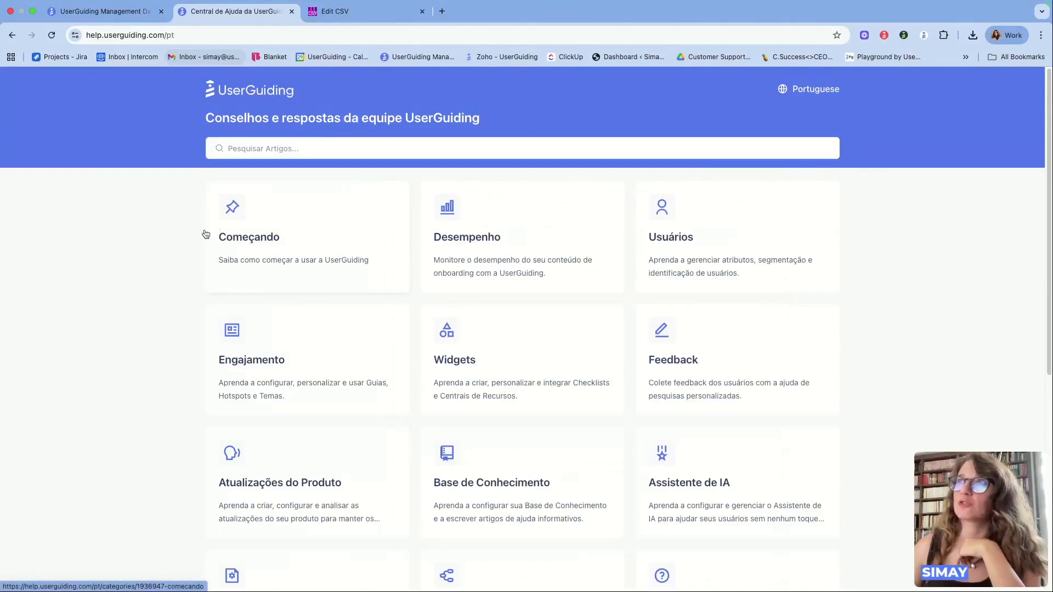
{"action": "left_click", "coordinate": [815, 91]}
{"action": "left_click", "coordinate": [801, 126]}
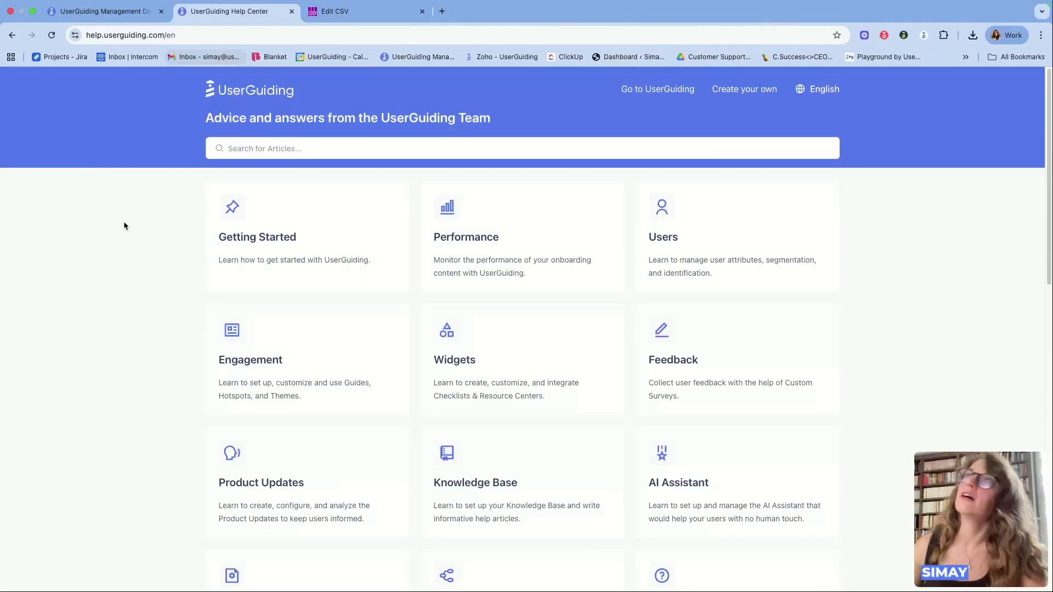
Step: Return to the management dashboard and add French as an additional language in the Product Updates page settings
{"action": "left_click", "coordinate": [141, 20]}
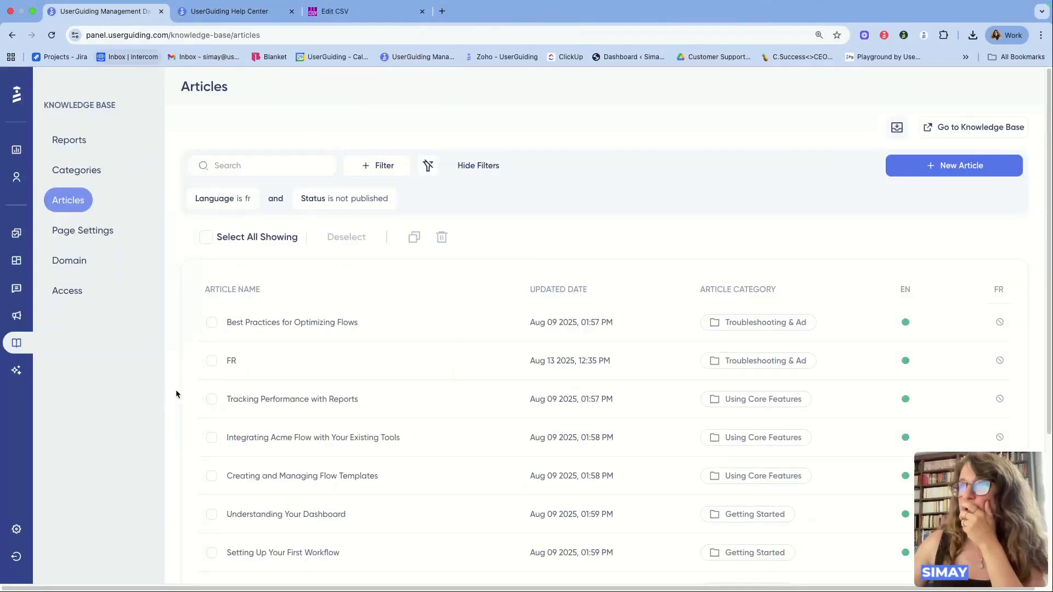
{"action": "left_click", "coordinate": [18, 322]}
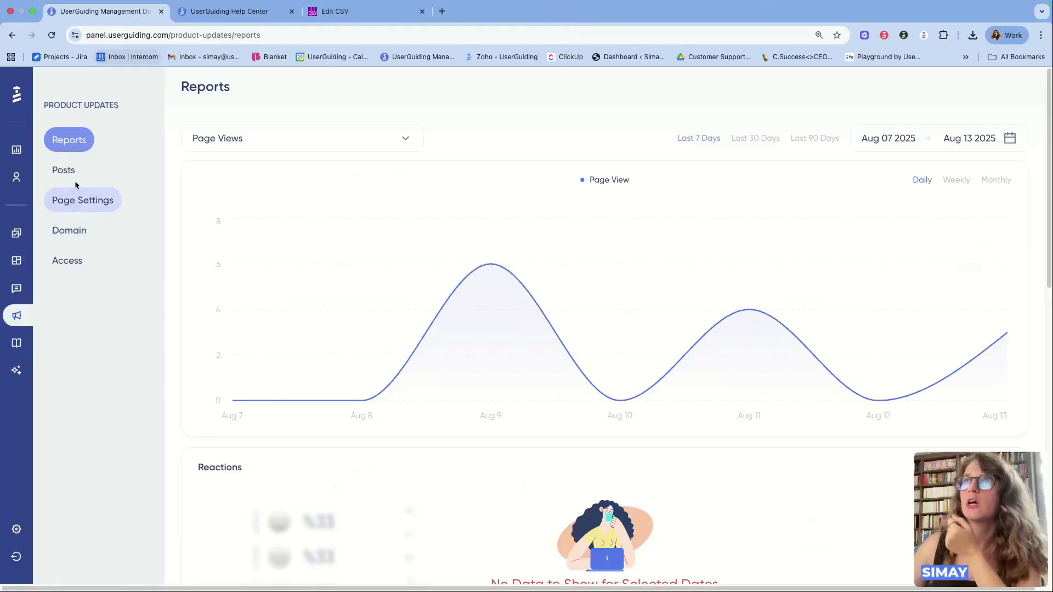
{"action": "left_click", "coordinate": [74, 202]}
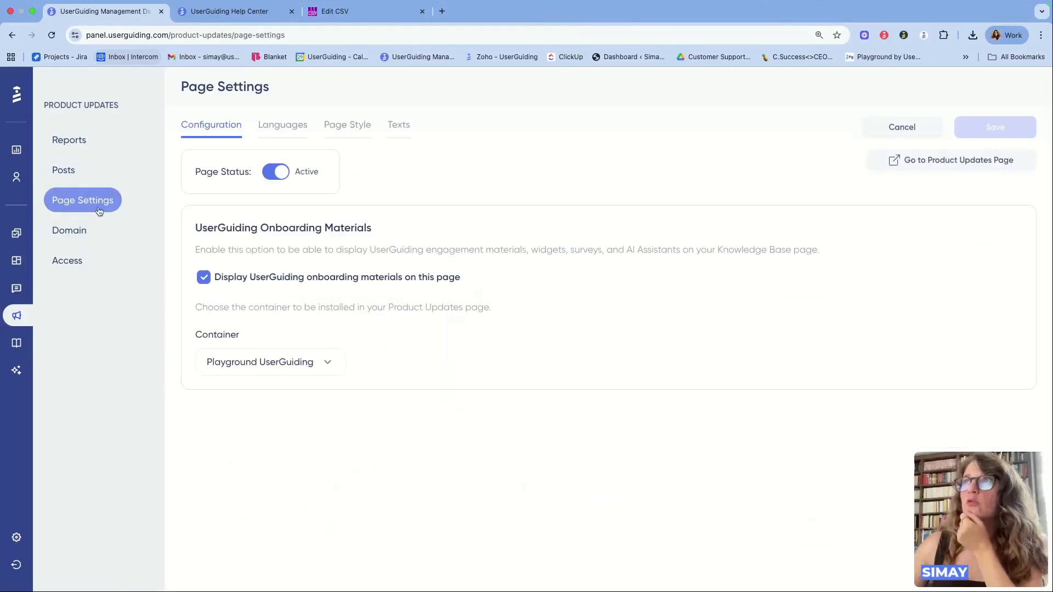
{"action": "left_click", "coordinate": [274, 128]}
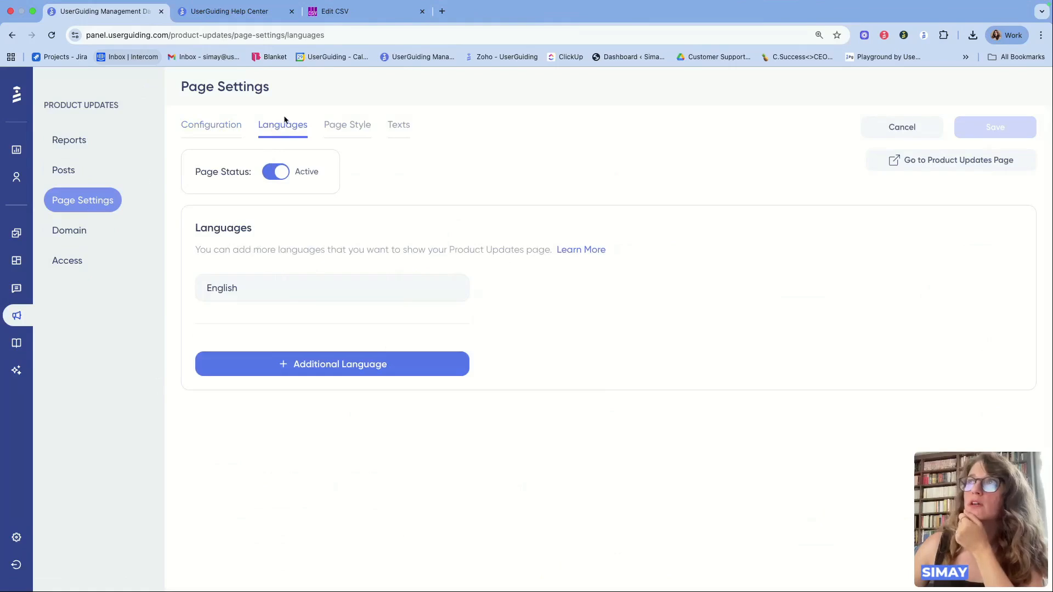
{"action": "left_click", "coordinate": [364, 367]}
{"action": "left_click", "coordinate": [291, 405]}
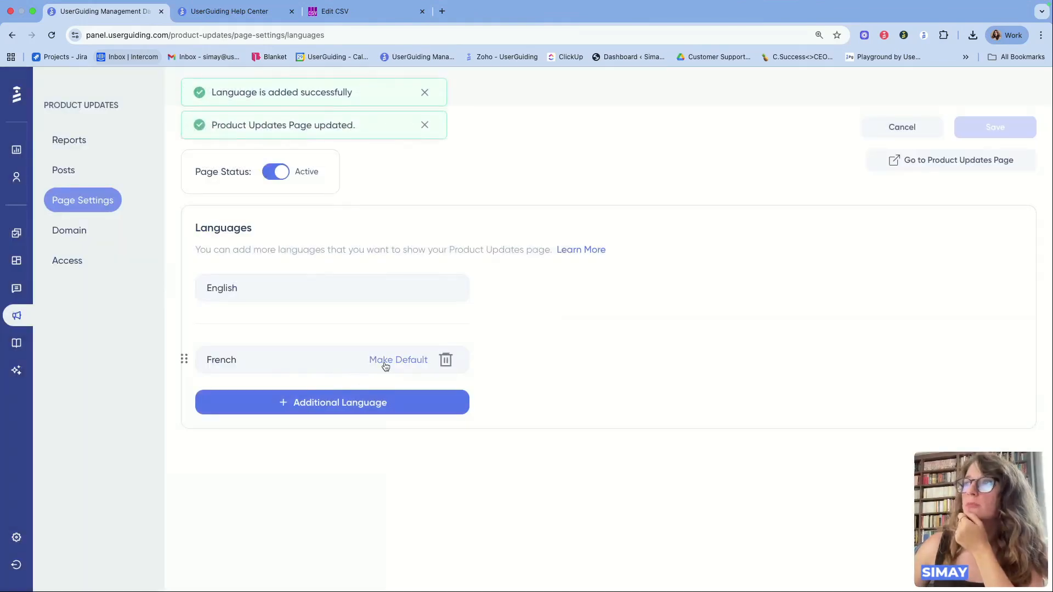
Step: Open the post "Introducing New Integrations and Improved Mobile Notifications" and switch its language to French
{"action": "left_click", "coordinate": [63, 170]}
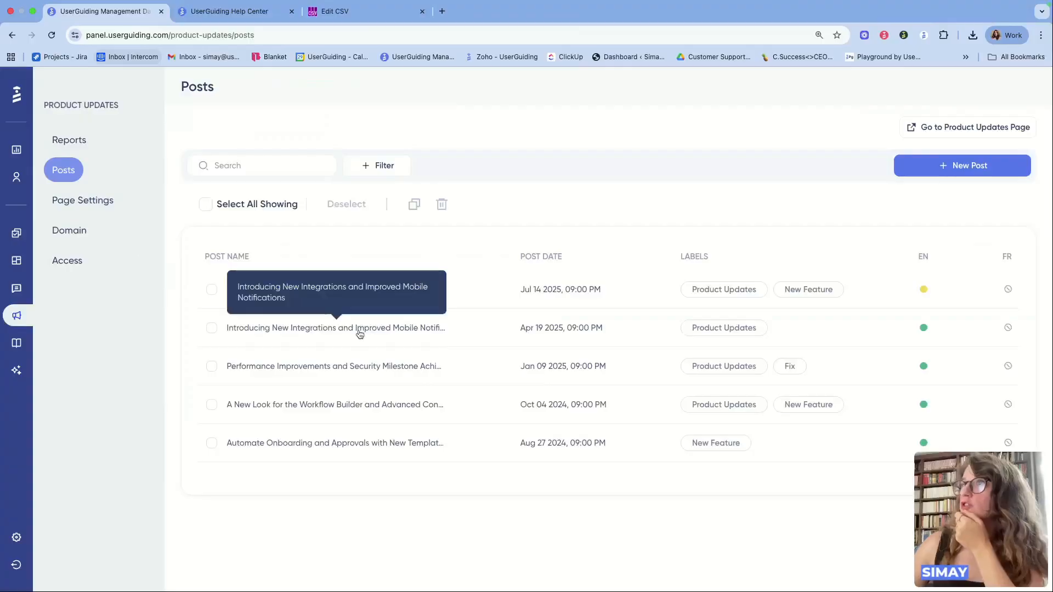
{"action": "left_click", "coordinate": [357, 332]}
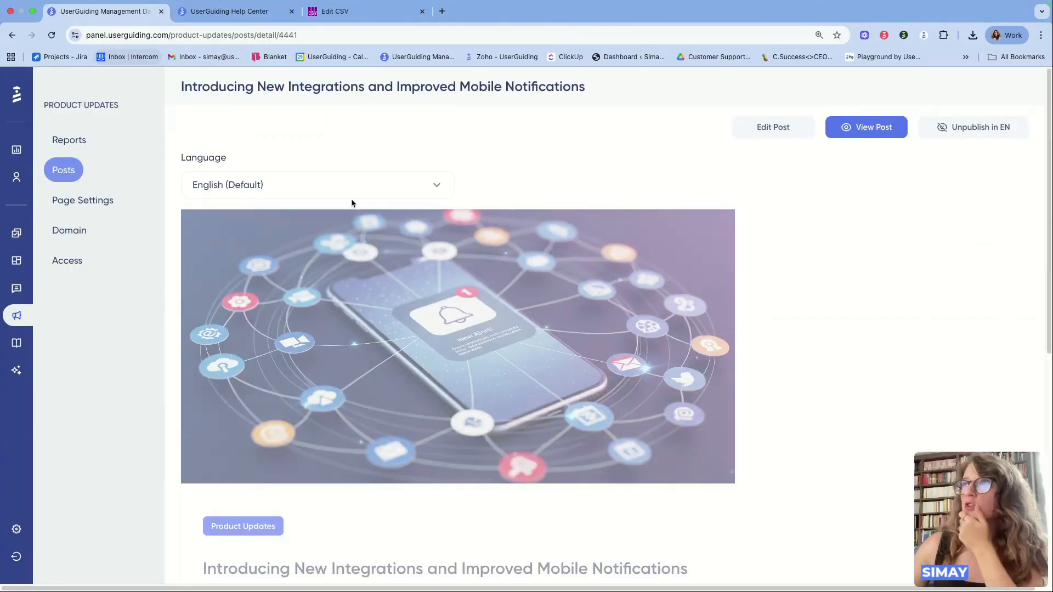
{"action": "scroll", "coordinate": [416, 397], "scroll_direction": "down", "scroll_amount": 5}
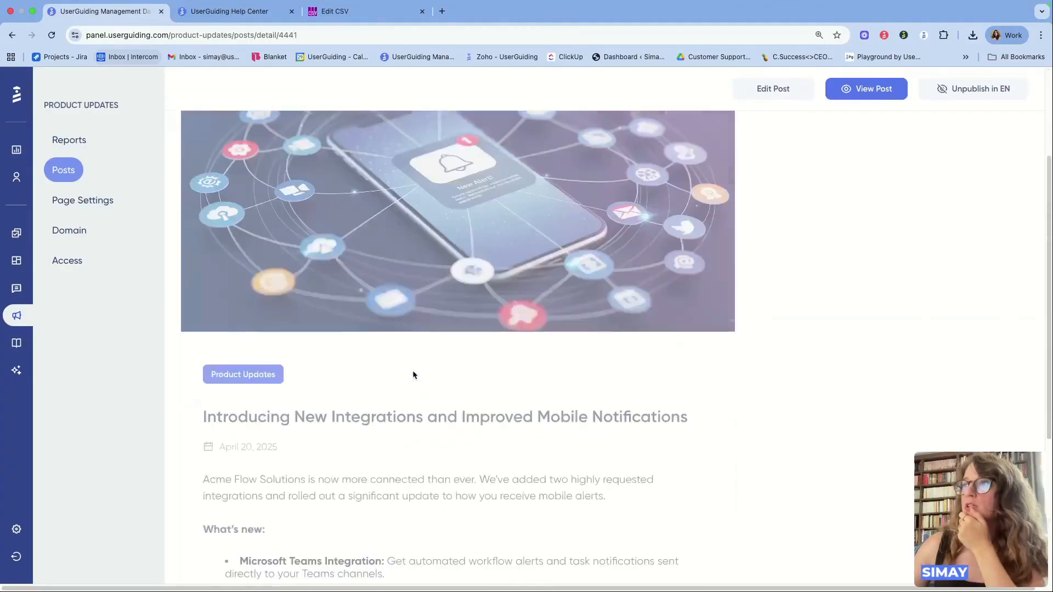
{"action": "scroll", "coordinate": [414, 375], "scroll_direction": "up", "scroll_amount": 5}
{"action": "left_click", "coordinate": [302, 191]}
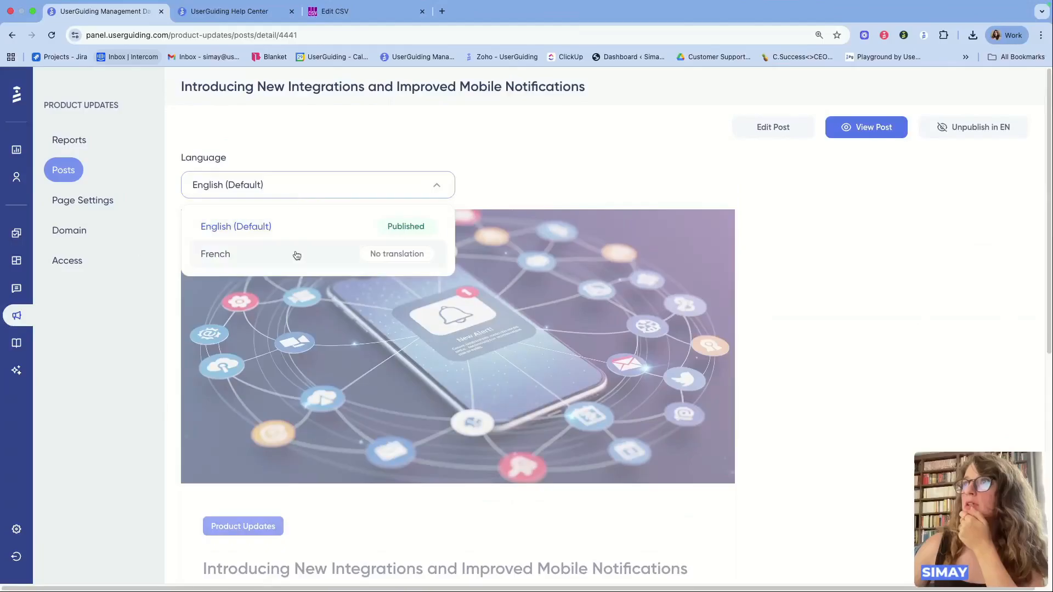
{"action": "left_click", "coordinate": [296, 255]}
Step: Give the French version of the post the title "FR" and the body text "French text"
{"action": "left_click", "coordinate": [309, 322]}
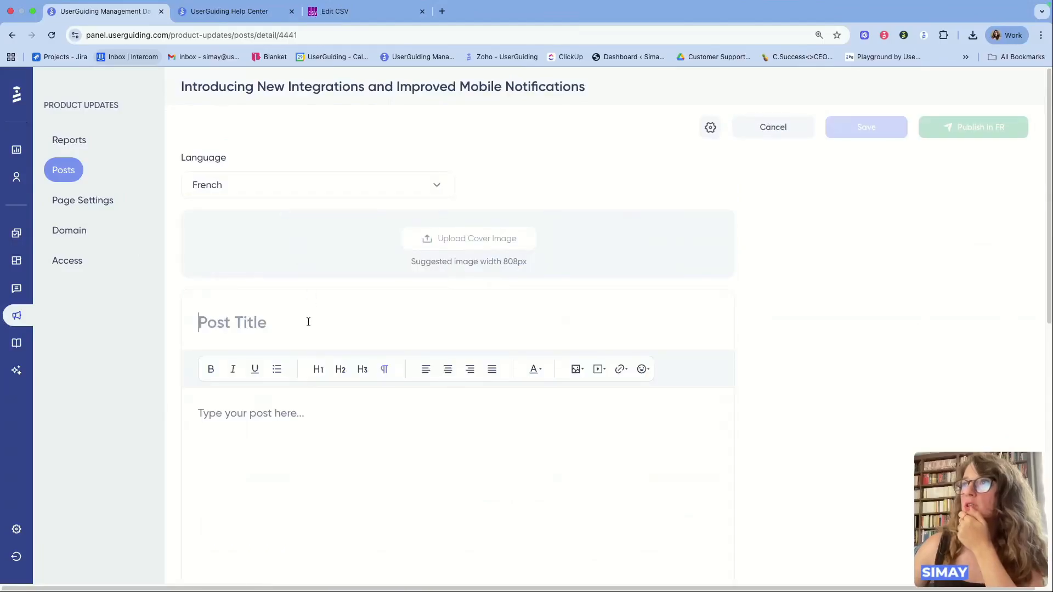
{"action": "type", "text": "FR"}
{"action": "left_click", "coordinate": [352, 430]}
{"action": "type", "text": "French text"}
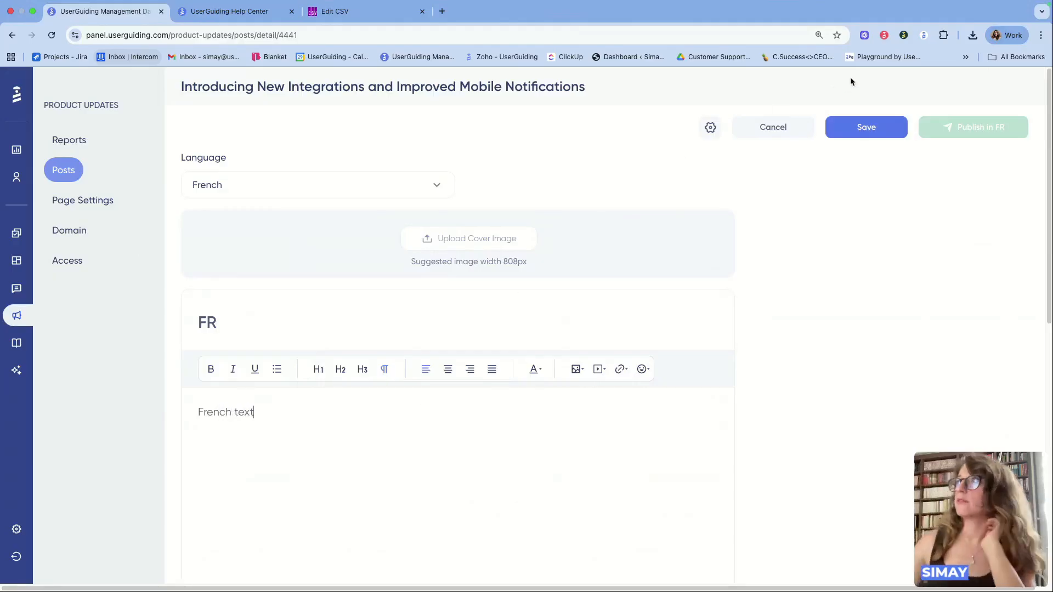
Step: Save the French version of the post and publish it in FR
{"action": "left_click", "coordinate": [869, 128]}
{"action": "left_click", "coordinate": [952, 131]}
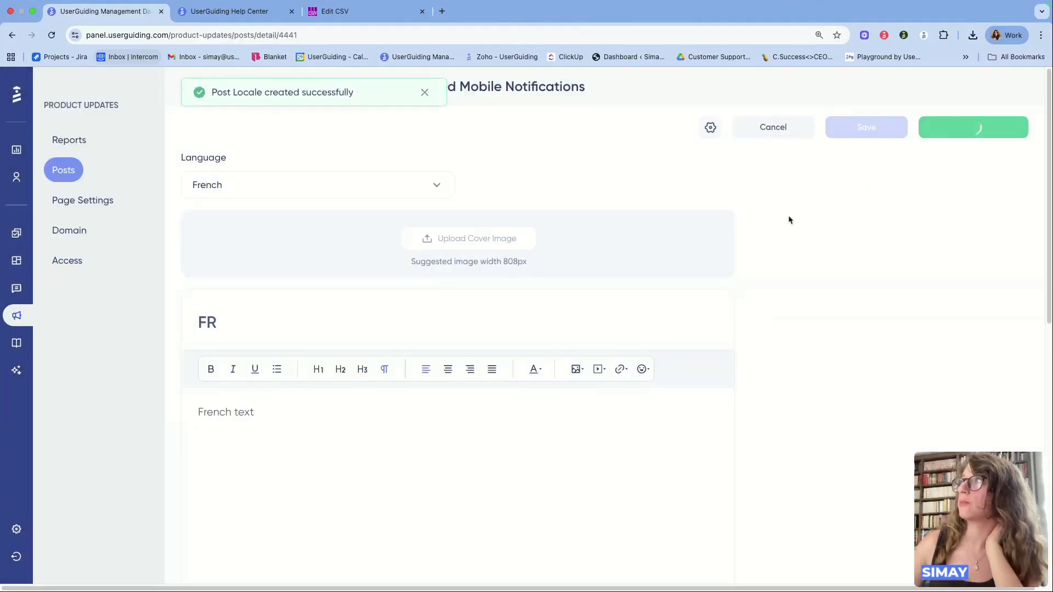
{"action": "left_click", "coordinate": [768, 128]}
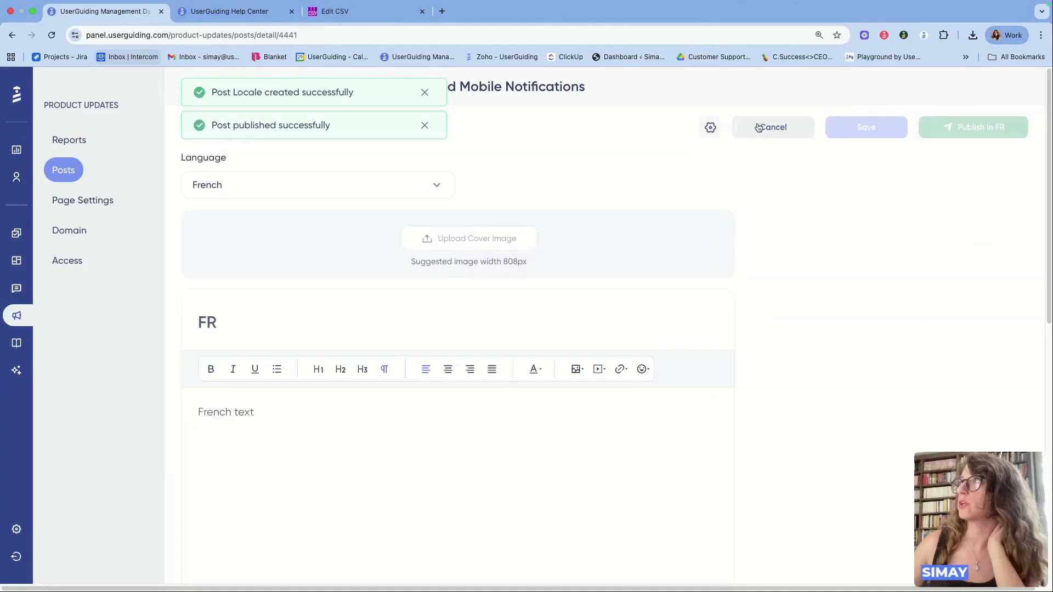
{"action": "left_click", "coordinate": [865, 135]}
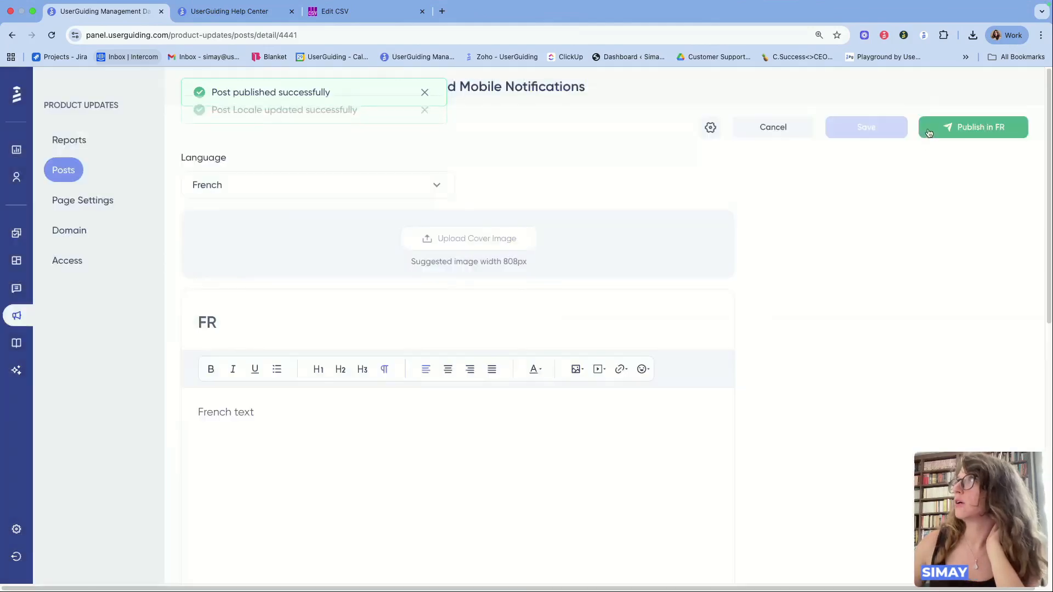
{"action": "left_click", "coordinate": [930, 134]}
Step: View the post on the live Product Updates page in French, and close that page
{"action": "left_click", "coordinate": [862, 132]}
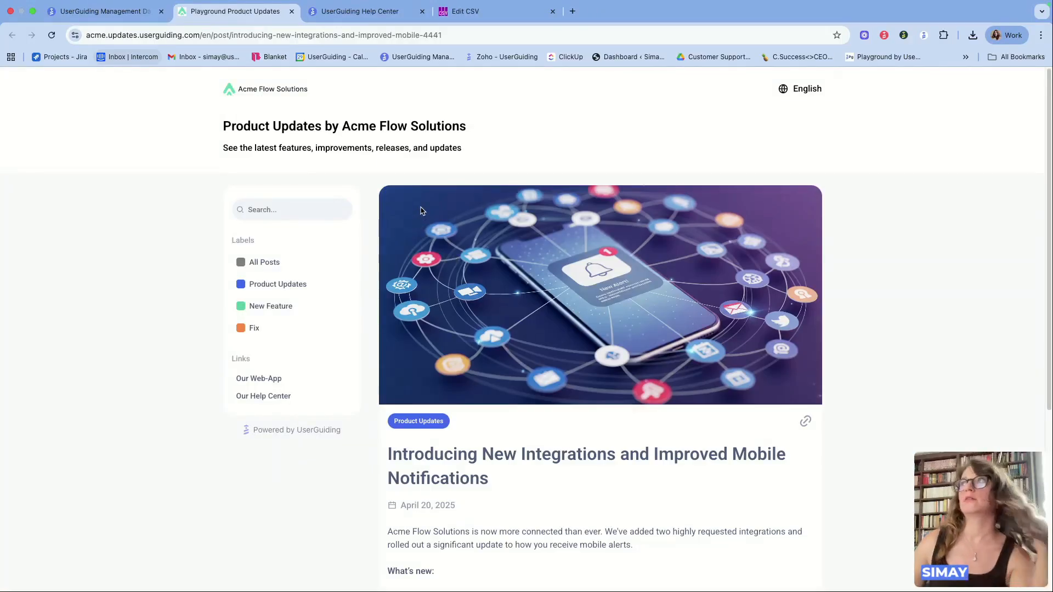
{"action": "left_click", "coordinate": [806, 90]}
{"action": "left_click", "coordinate": [812, 140]}
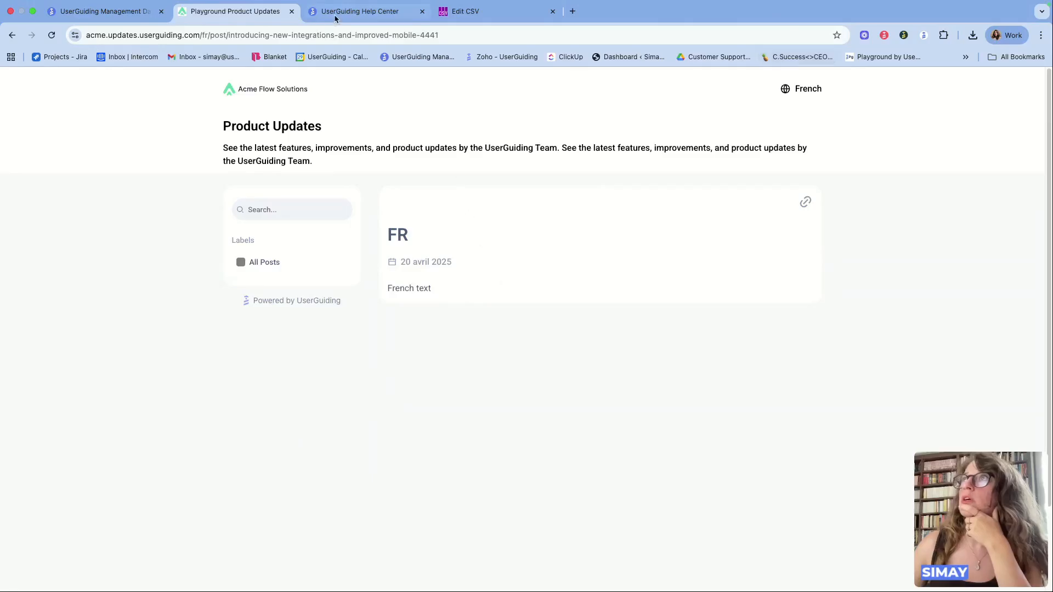
{"action": "left_click", "coordinate": [291, 11]}
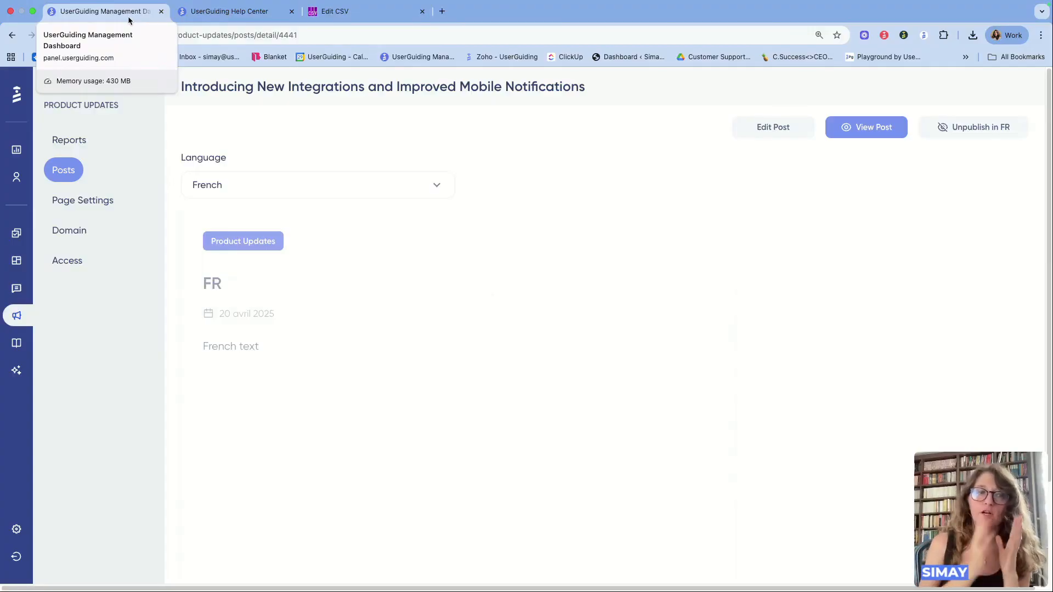
Step: Look over the checklists and surveys lists and view the Showcase Survey's reports
{"action": "left_click", "coordinate": [16, 261]}
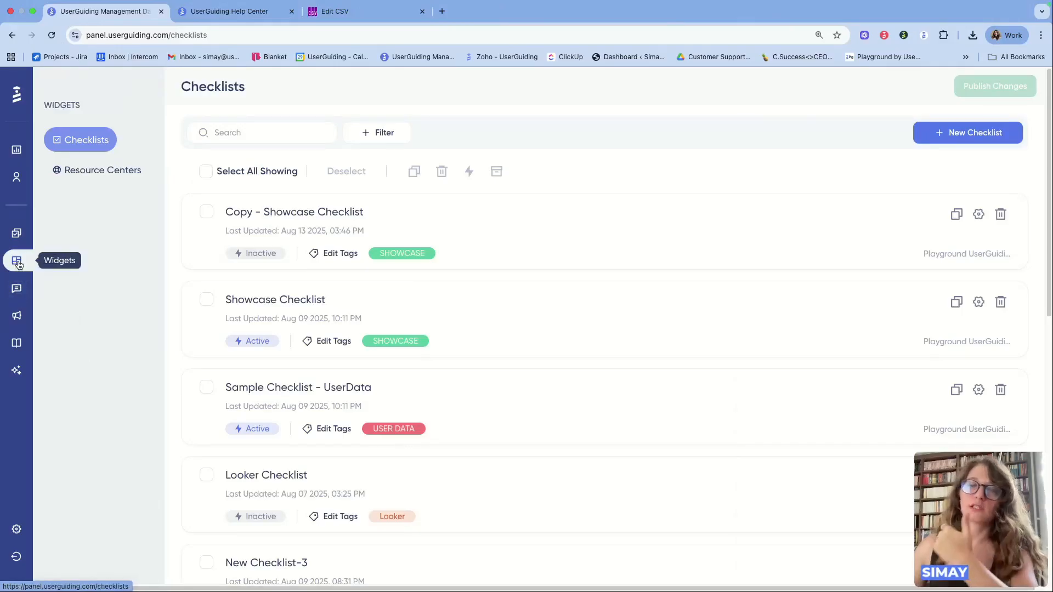
{"action": "left_click", "coordinate": [17, 288]}
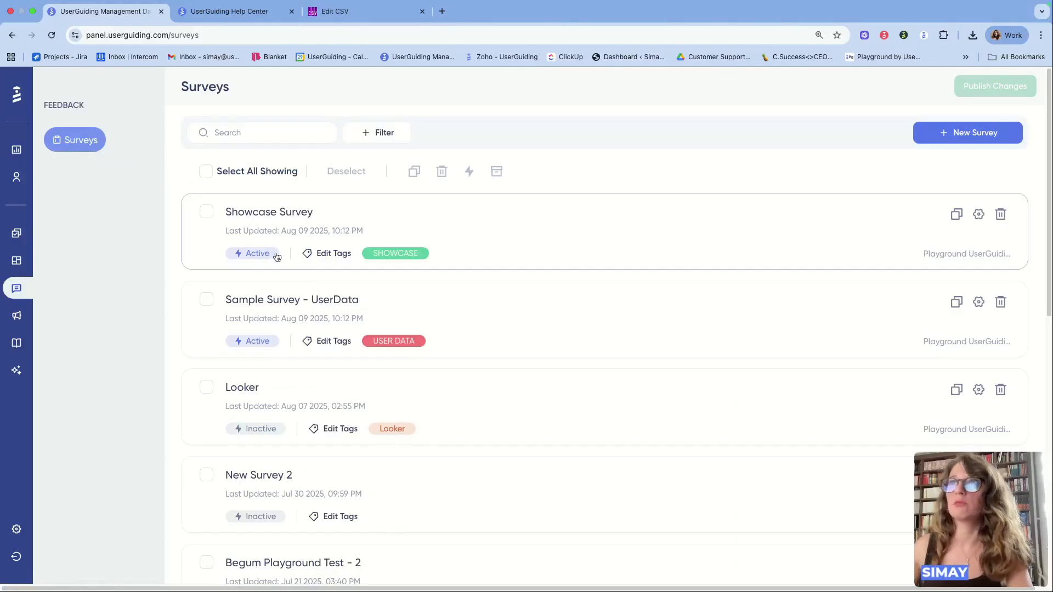
{"action": "left_click", "coordinate": [362, 214]}
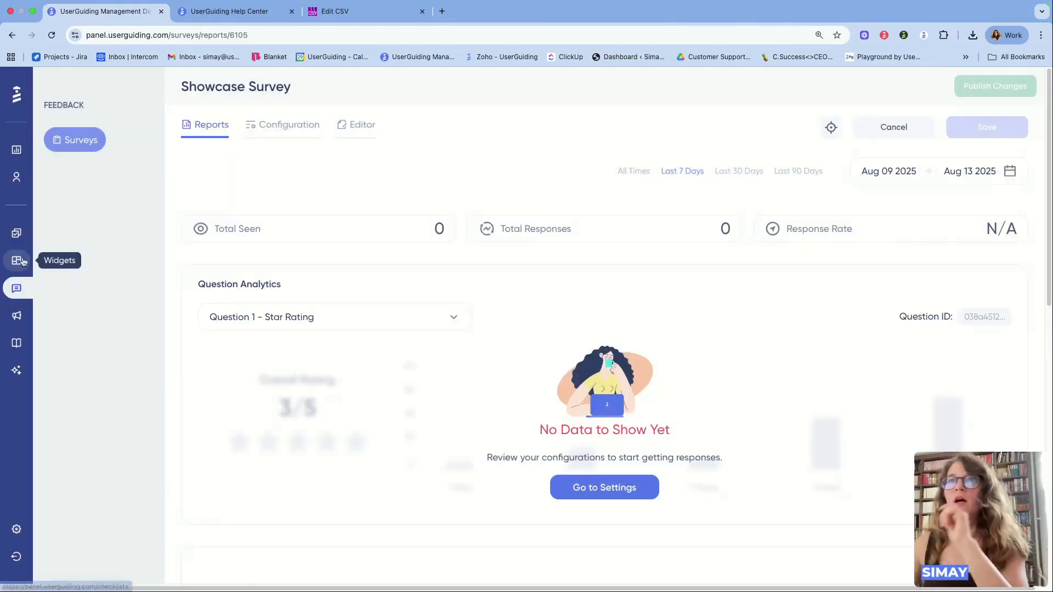
Step: Go to the widgets' resource centers and duplicate the Showcase Resource Center
{"action": "left_click", "coordinate": [22, 261]}
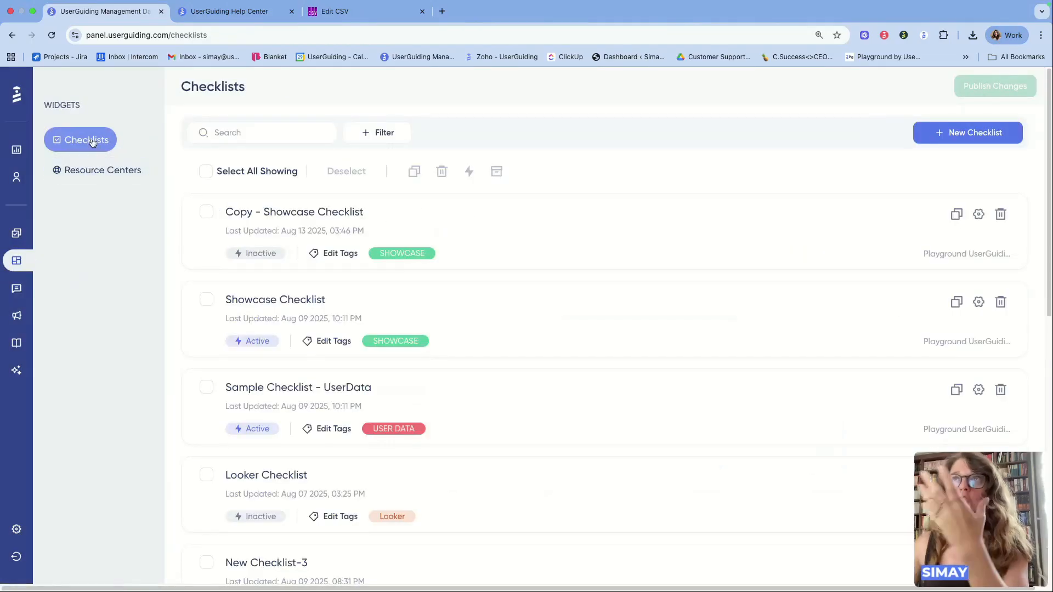
{"action": "left_click", "coordinate": [107, 170]}
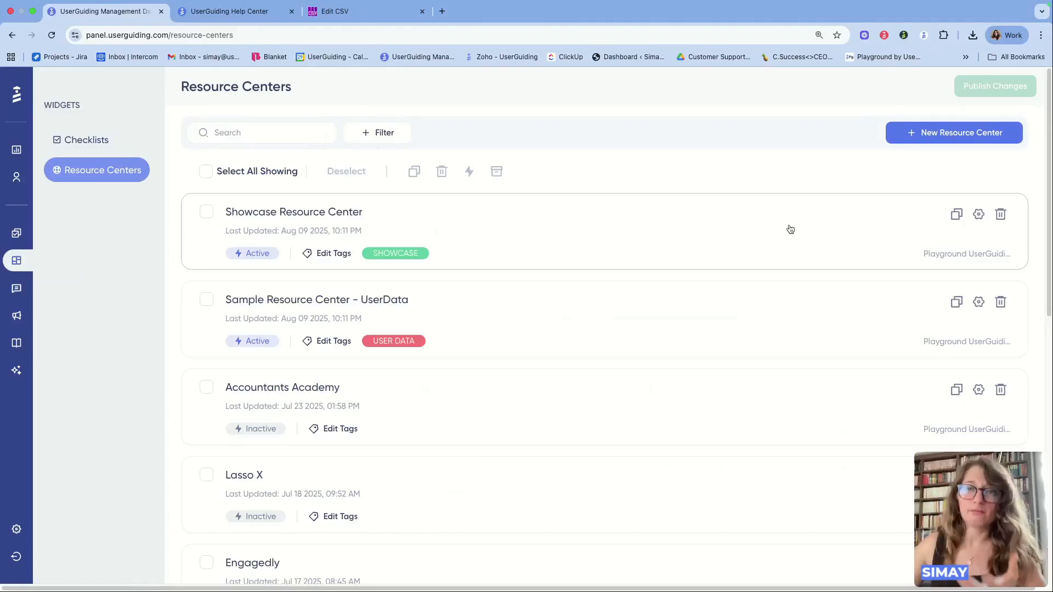
{"action": "left_click", "coordinate": [956, 219]}
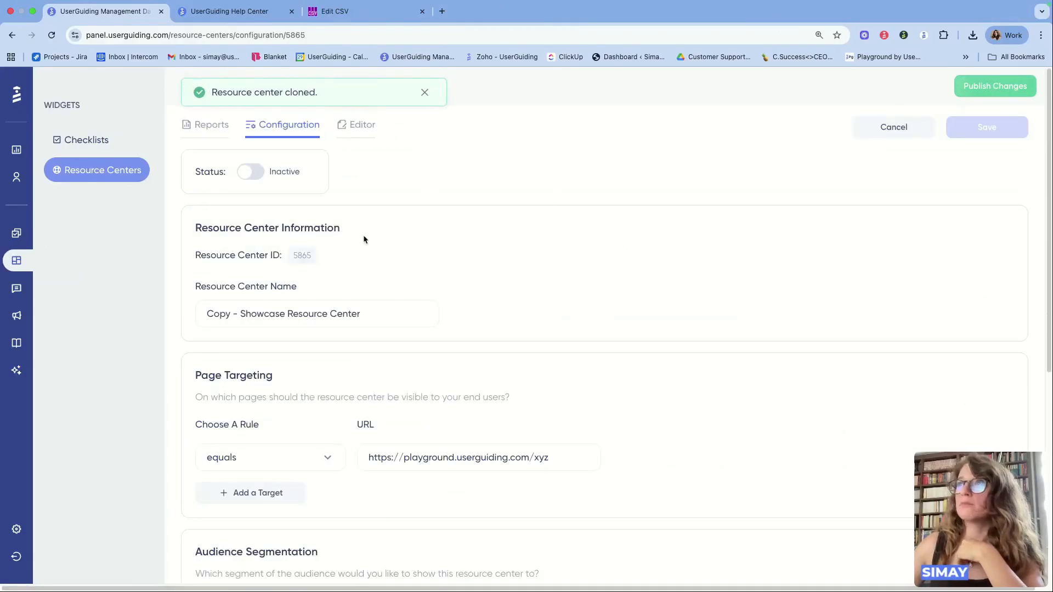
Step: Set the copied resource center's audience segmentation to a custom segment that matches FR Users
{"action": "scroll", "coordinate": [406, 421], "scroll_direction": "down", "scroll_amount": 2}
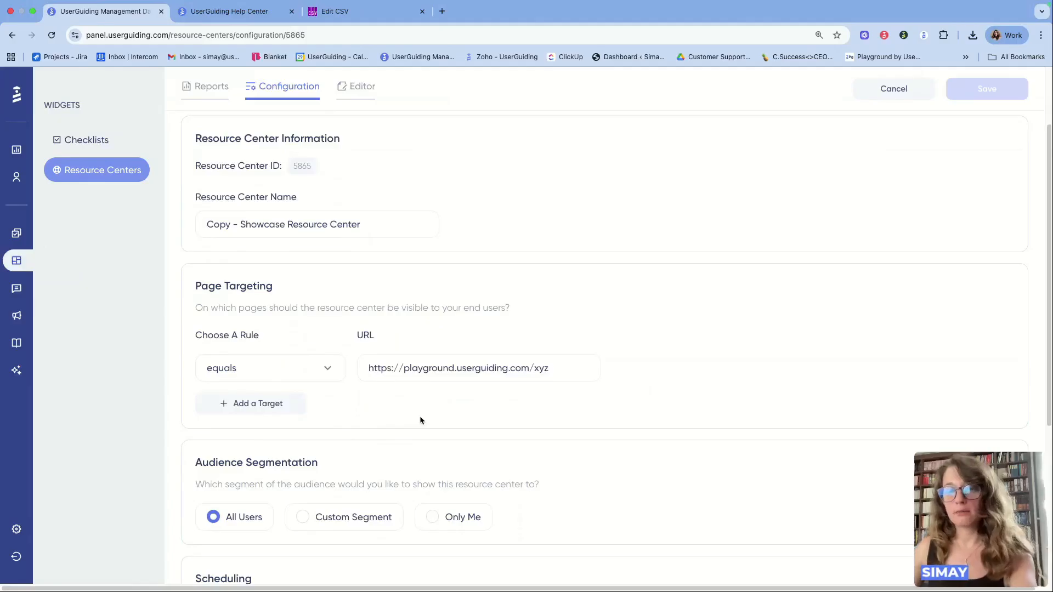
{"action": "scroll", "coordinate": [415, 422], "scroll_direction": "down", "scroll_amount": 1}
{"action": "left_click", "coordinate": [365, 465]}
{"action": "left_click", "coordinate": [329, 505]}
{"action": "scroll", "coordinate": [446, 510], "scroll_direction": "down", "scroll_amount": 4}
{"action": "left_click", "coordinate": [407, 265]}
{"action": "left_click", "coordinate": [411, 273]}
{"action": "left_click", "coordinate": [412, 222]}
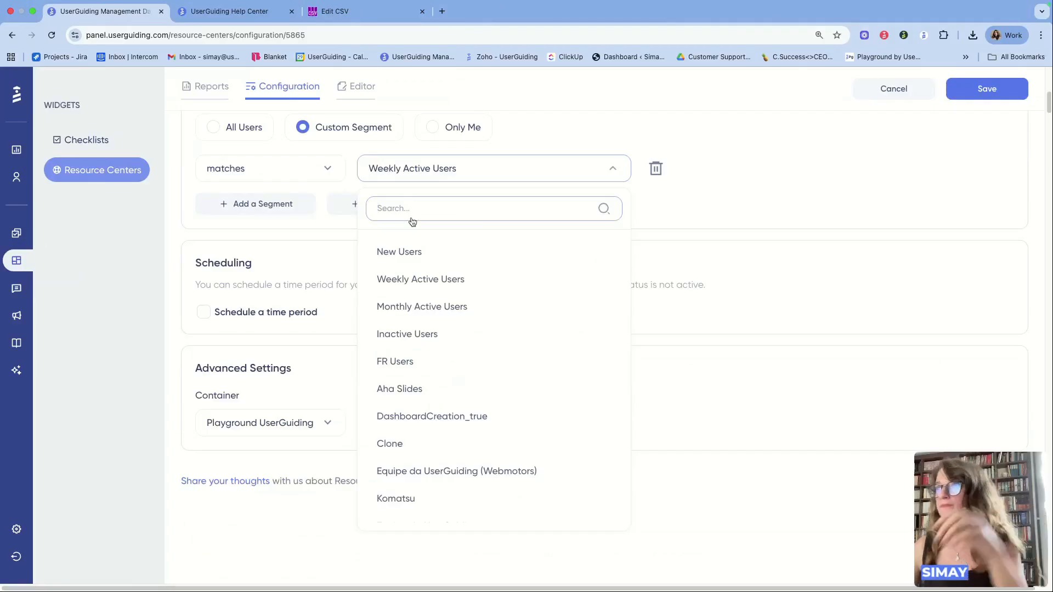
{"action": "type", "text": "fr"}
{"action": "left_click", "coordinate": [416, 252]}
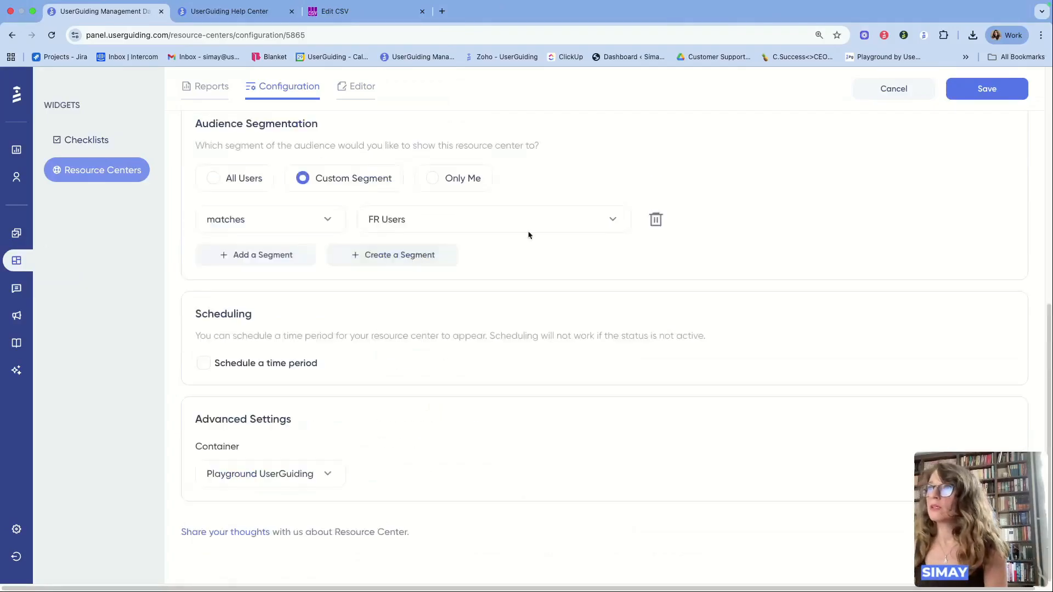
{"action": "scroll", "coordinate": [795, 296], "scroll_direction": "up", "scroll_amount": 3}
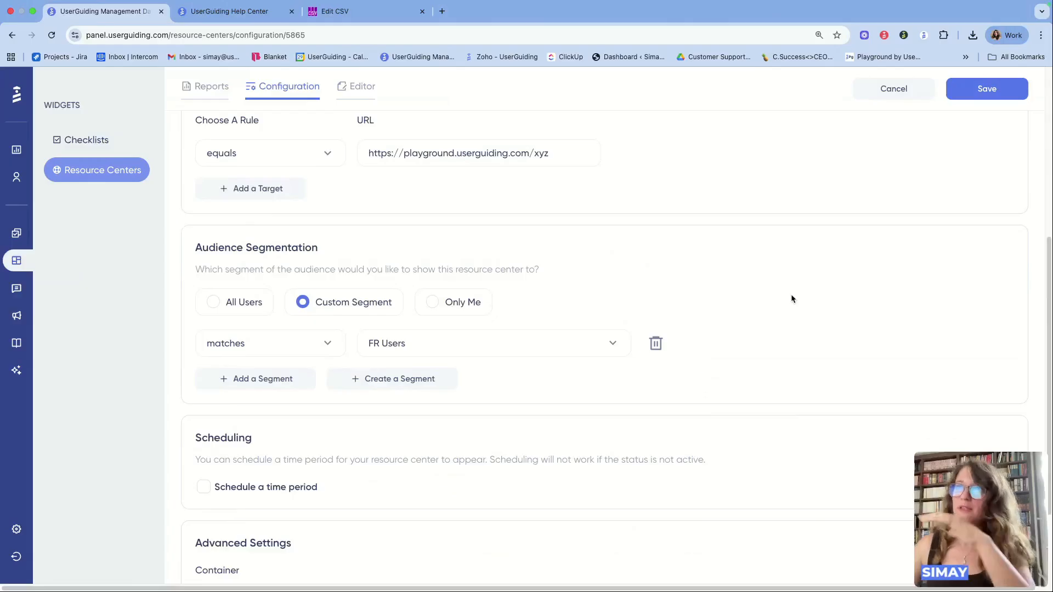
{"action": "scroll", "coordinate": [855, 349], "scroll_direction": "up", "scroll_amount": 2}
{"action": "scroll", "coordinate": [865, 346], "scroll_direction": "up", "scroll_amount": 2}
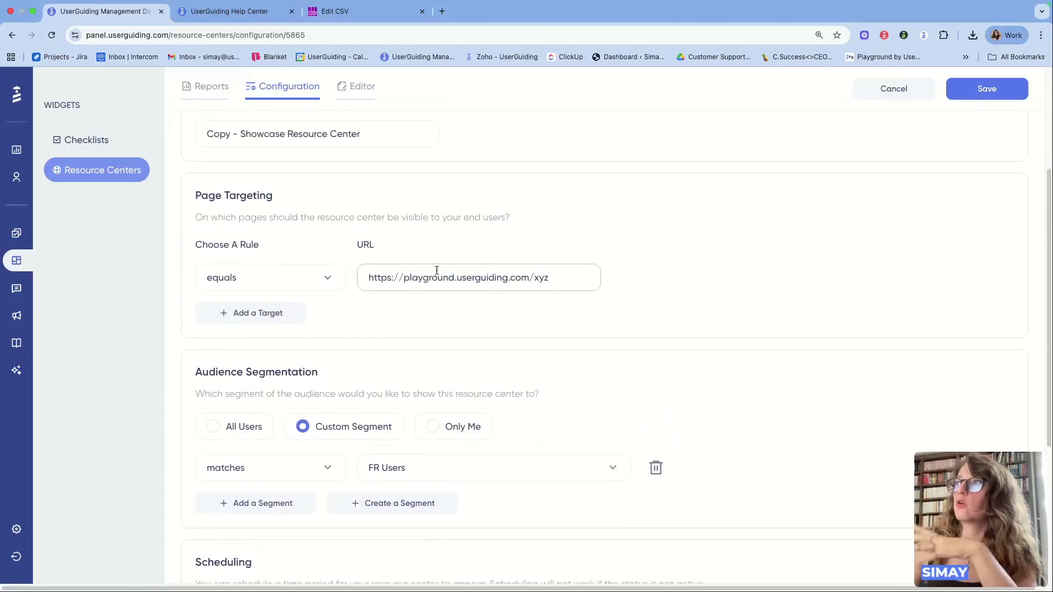
{"action": "left_click", "coordinate": [530, 277]}
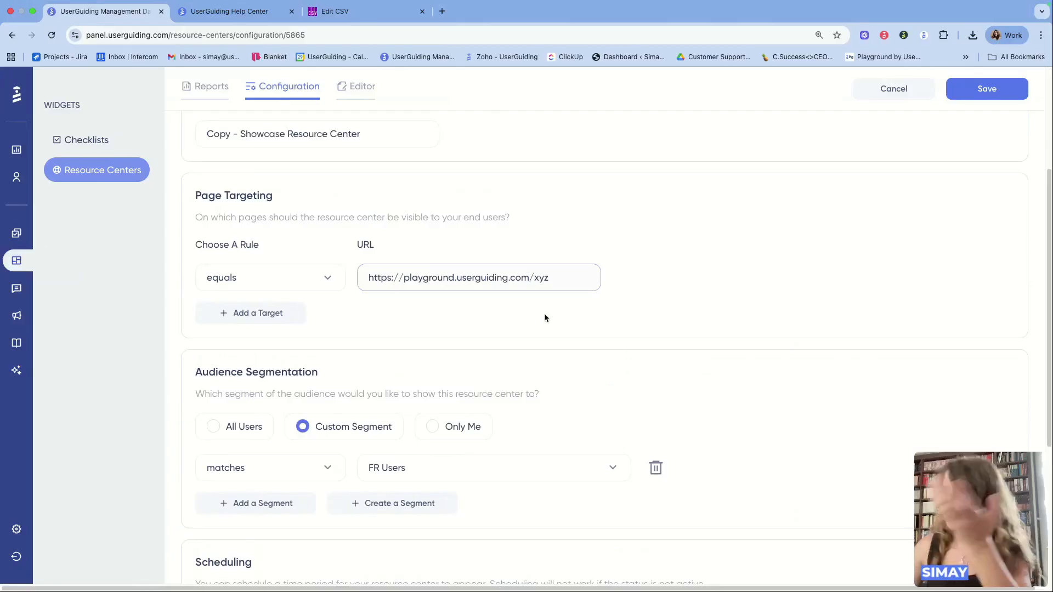
{"action": "type", "text": ".fr"}
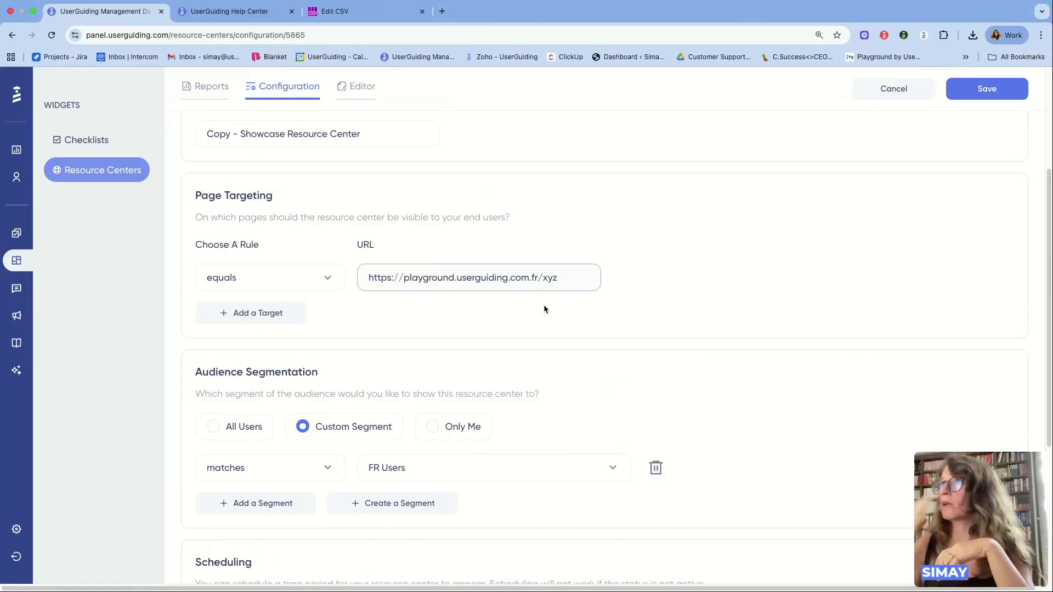
{"action": "scroll", "coordinate": [449, 201], "scroll_direction": "up", "scroll_amount": 5}
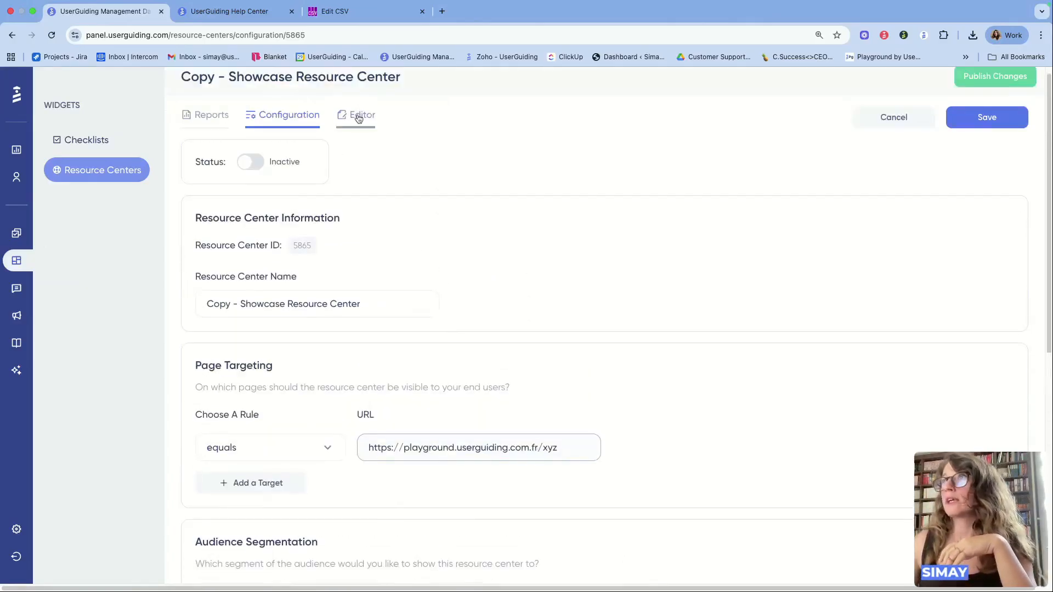
{"action": "left_click", "coordinate": [987, 117]}
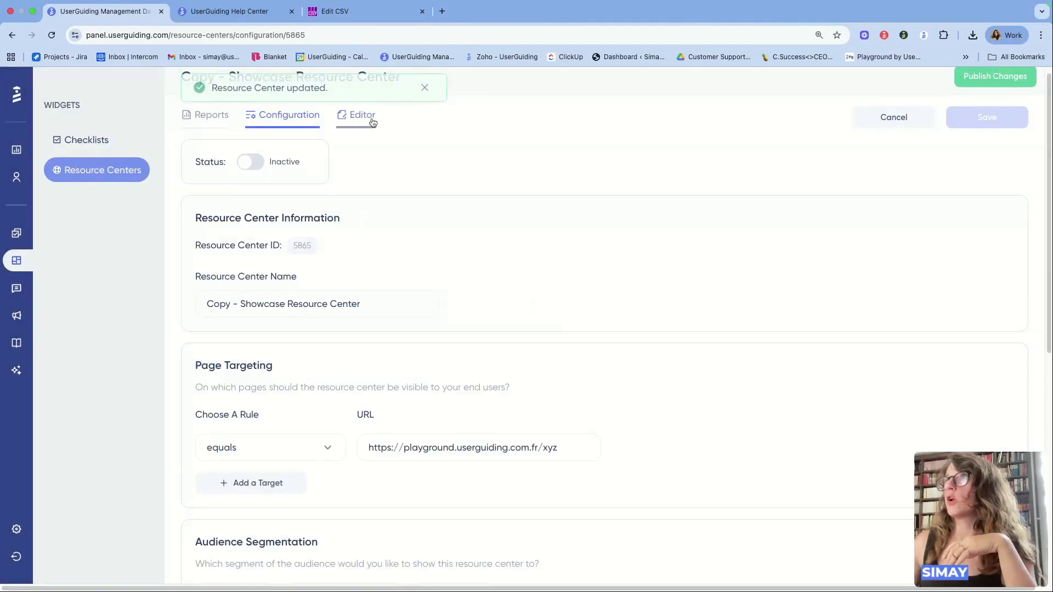
Step: Open the copied resource center's editor and prefix its header title and subtitle with "FR"
{"action": "left_click", "coordinate": [368, 116]}
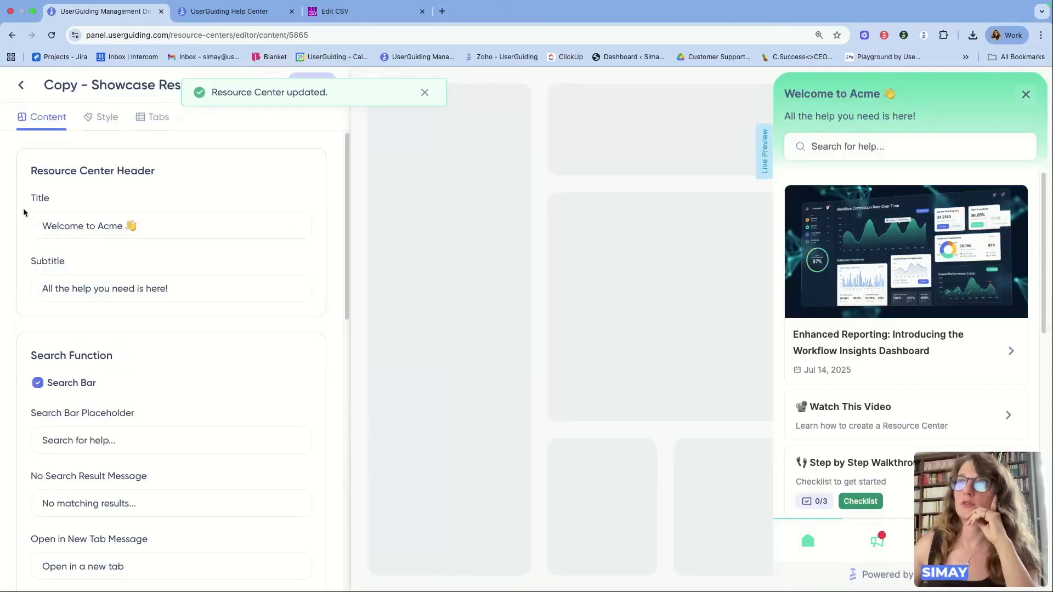
{"action": "left_click", "coordinate": [43, 225]}
{"action": "type", "text": "FR"}
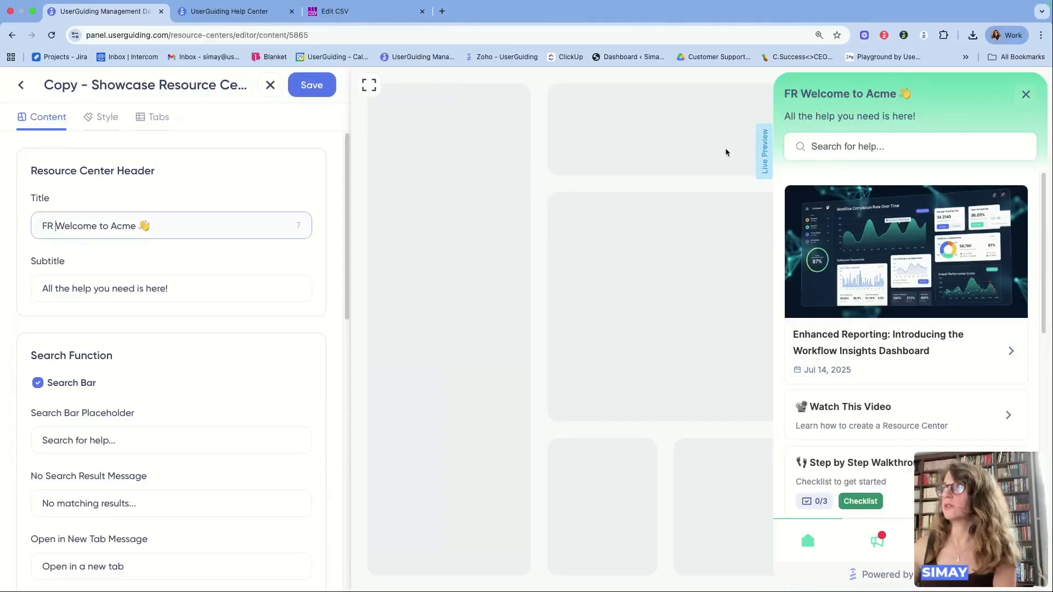
{"action": "left_click", "coordinate": [43, 288]}
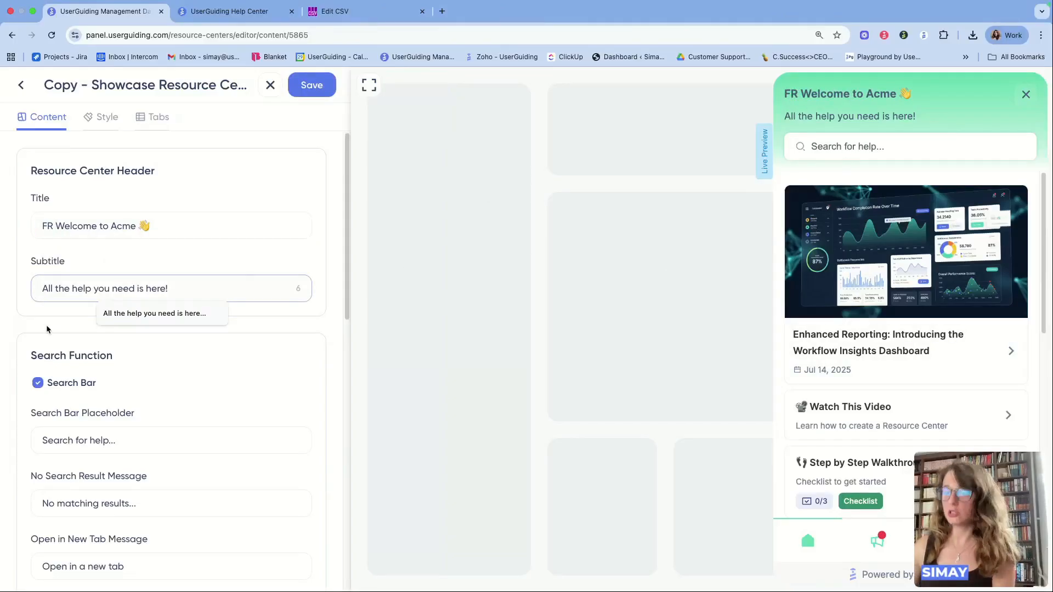
{"action": "type", "text": "FR"}
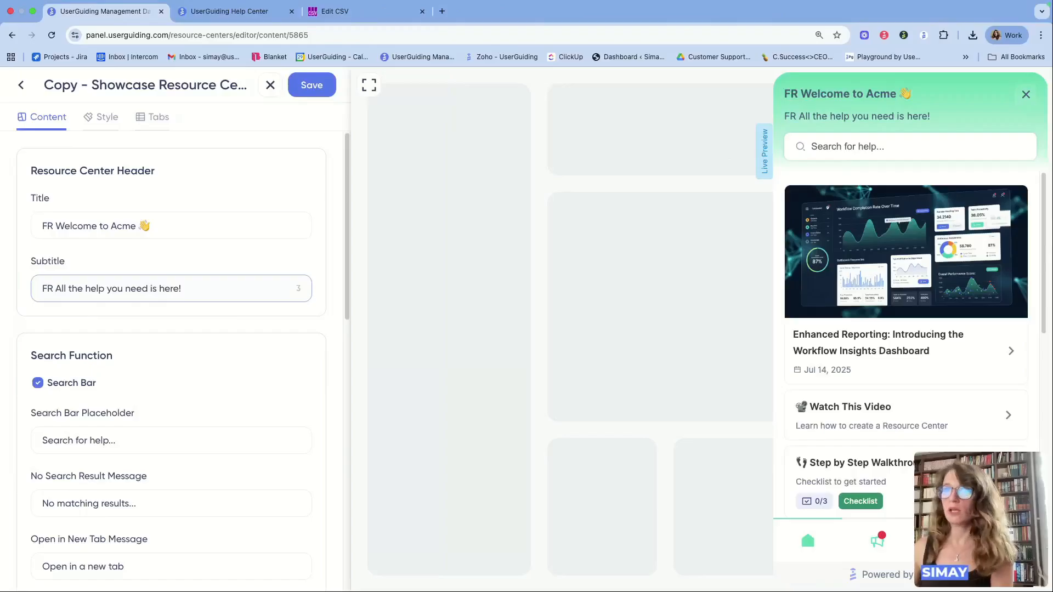
Step: Set the Knowledge Base search language of the resource center to French
{"action": "scroll", "coordinate": [192, 421], "scroll_direction": "down", "scroll_amount": 2}
{"action": "scroll", "coordinate": [164, 439], "scroll_direction": "down", "scroll_amount": 7}
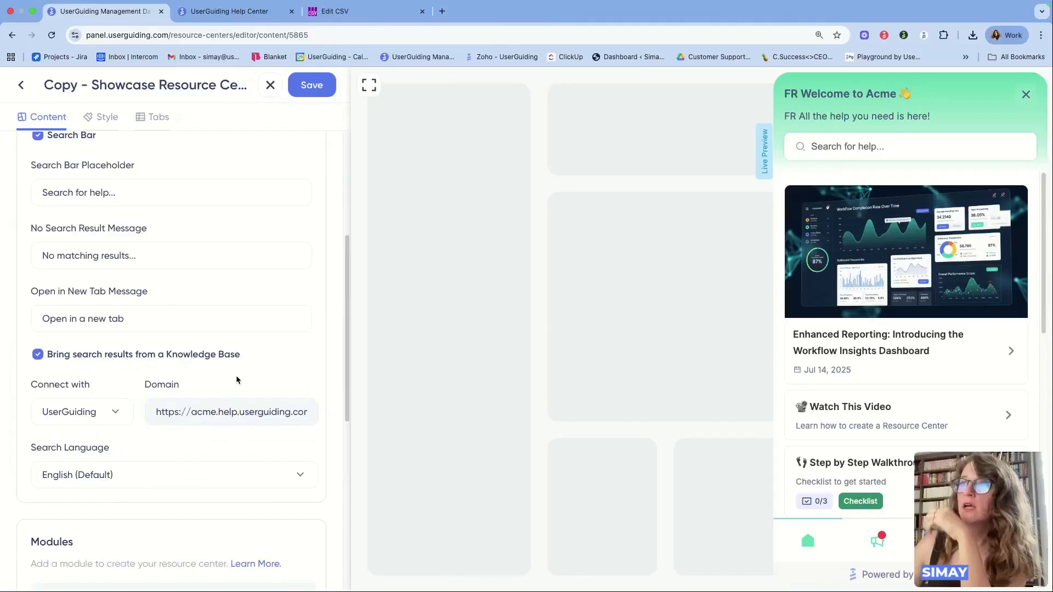
{"action": "left_click", "coordinate": [94, 477]}
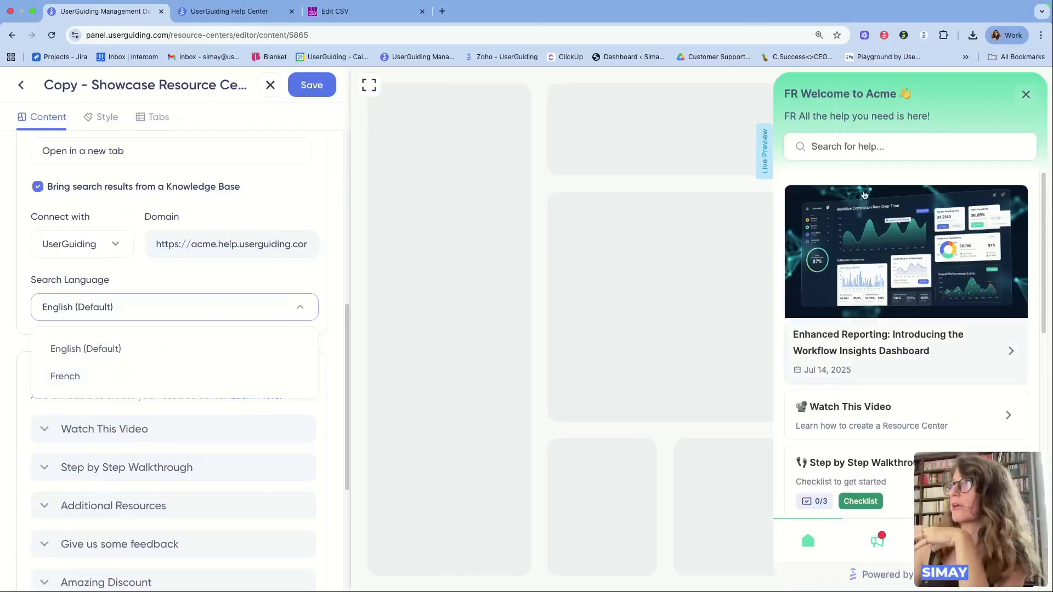
{"action": "left_click", "coordinate": [864, 146]}
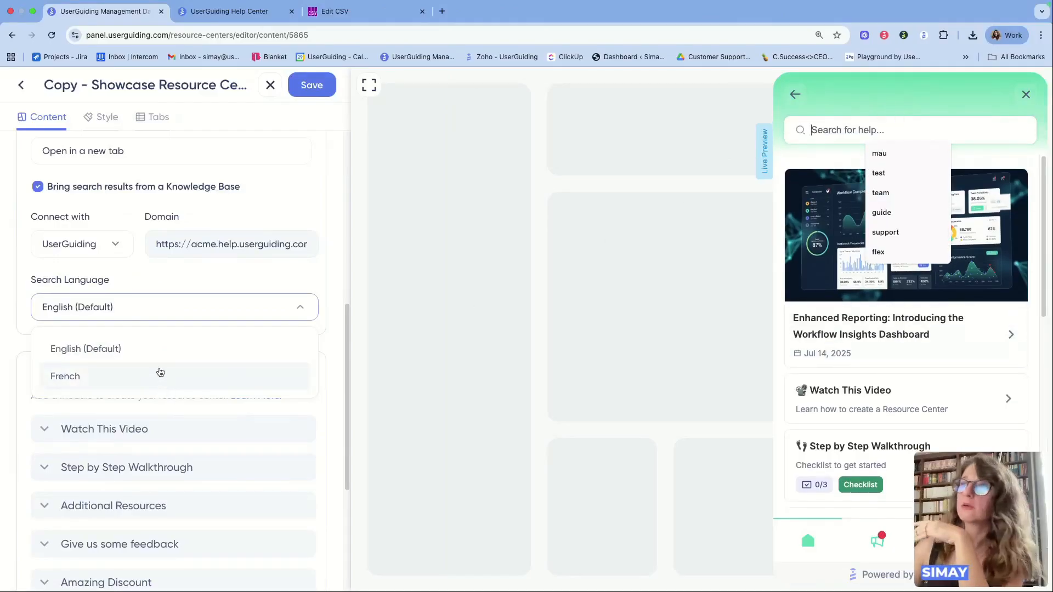
{"action": "left_click", "coordinate": [165, 306]}
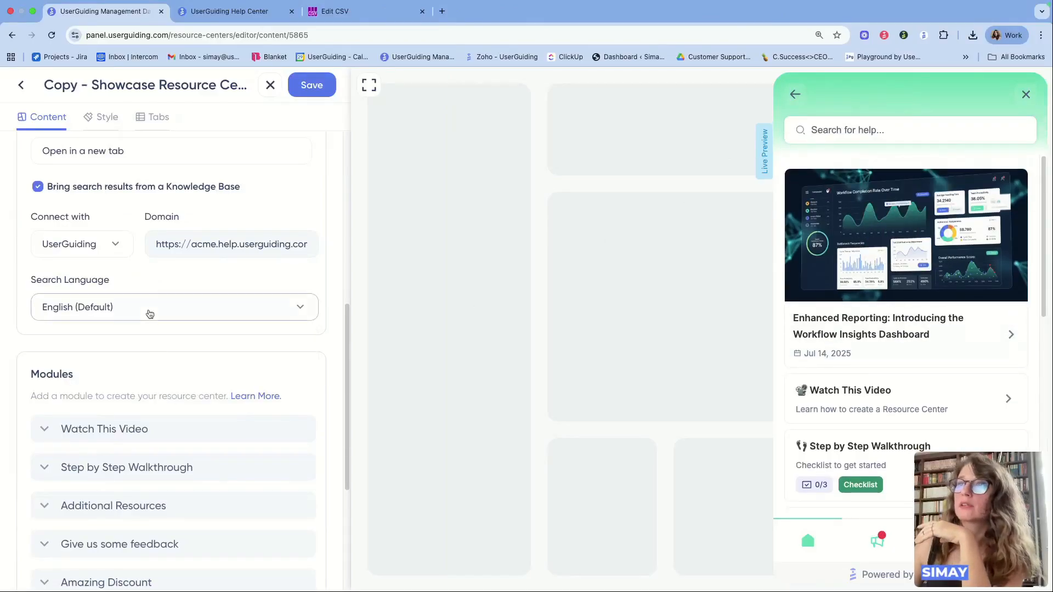
{"action": "left_click", "coordinate": [147, 310]}
{"action": "left_click", "coordinate": [121, 382]}
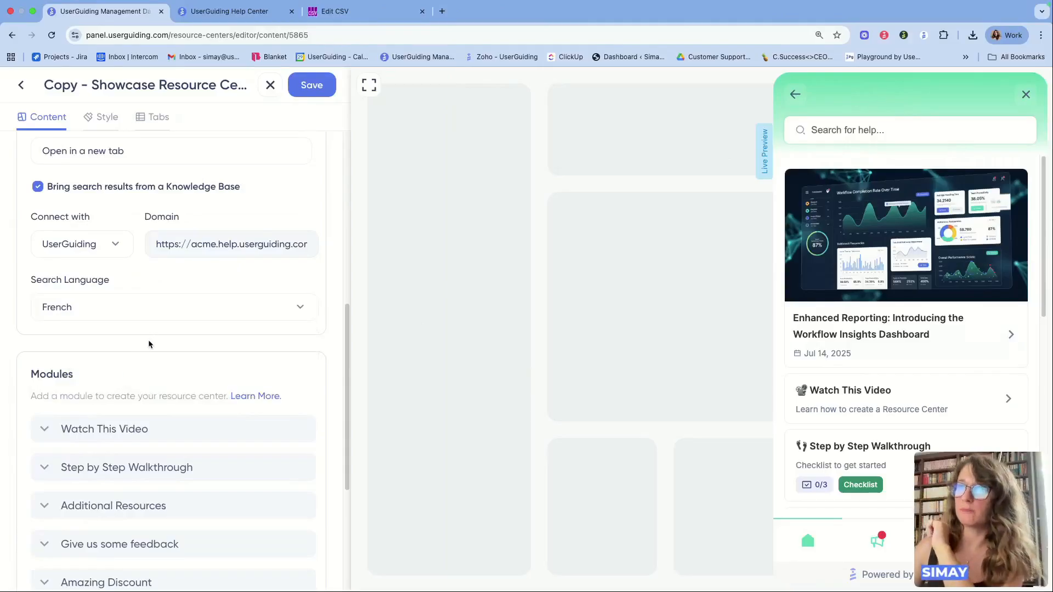
Step: Prefix the title of the Watch This Video module with "FR" and look over the remaining modules
{"action": "scroll", "coordinate": [149, 367], "scroll_direction": "down", "scroll_amount": 2}
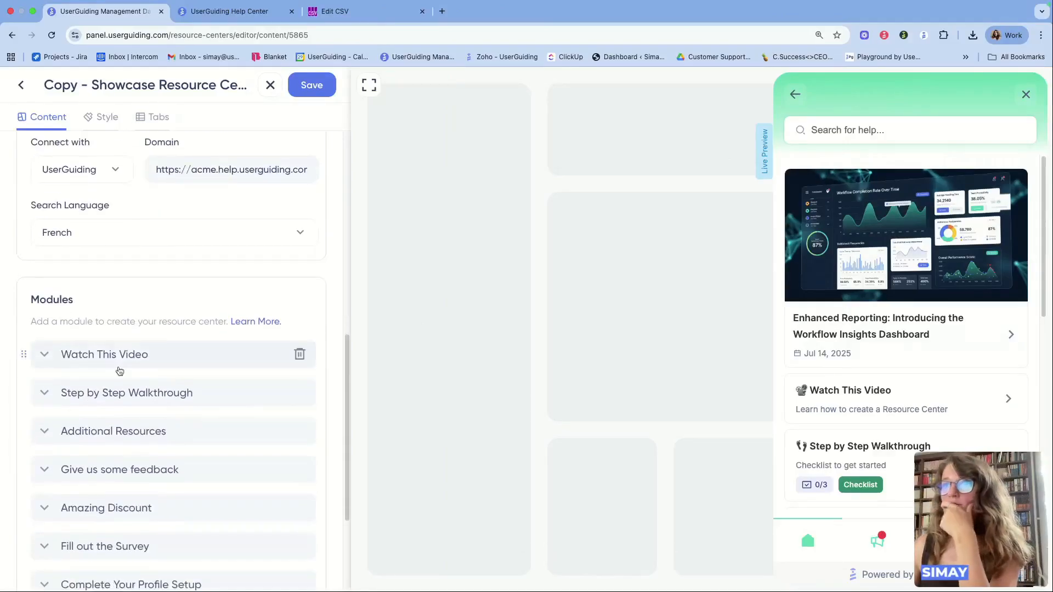
{"action": "left_click", "coordinate": [118, 358]}
{"action": "scroll", "coordinate": [135, 409], "scroll_direction": "down", "scroll_amount": 2}
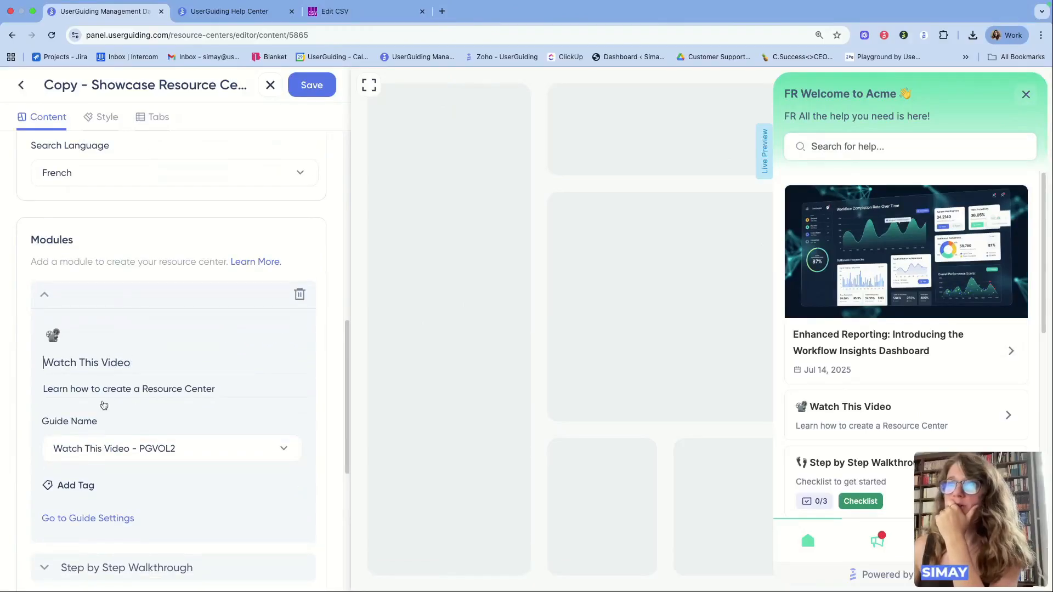
{"action": "type", "text": "FR"}
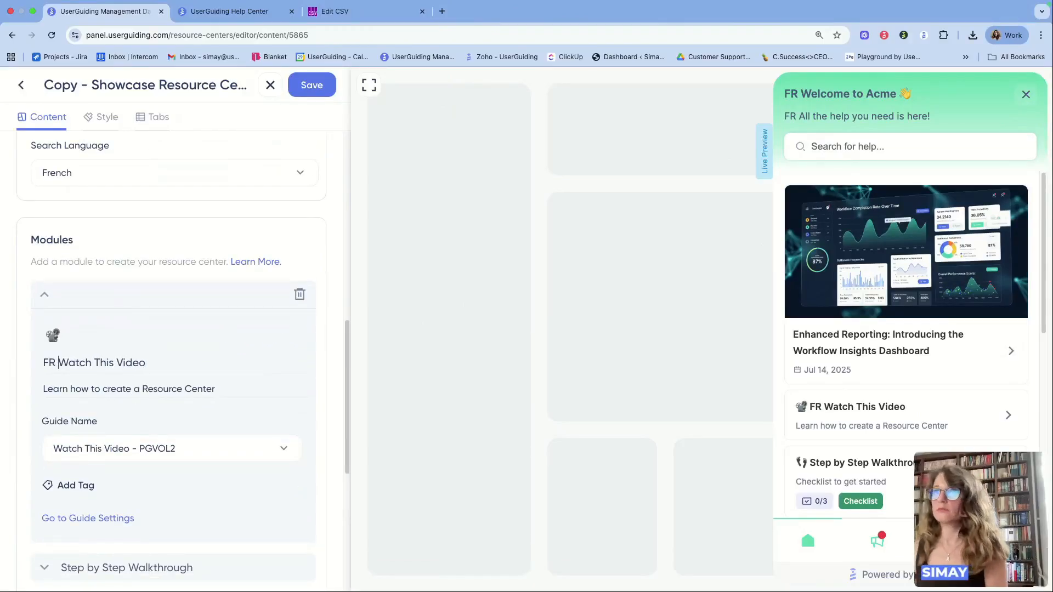
{"action": "mouse_move", "coordinate": [197, 337]}
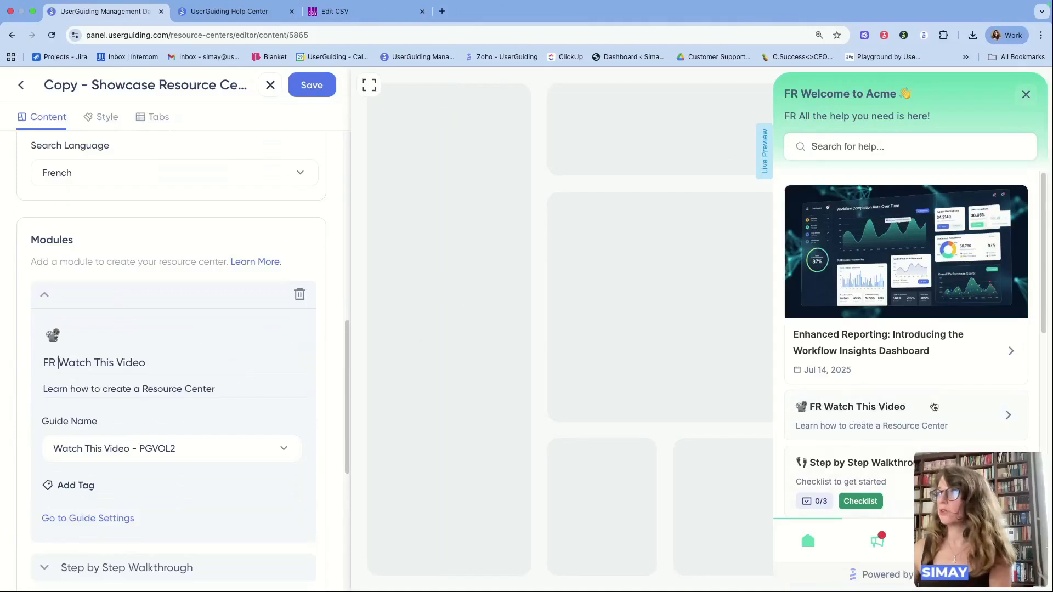
{"action": "scroll", "coordinate": [214, 414], "scroll_direction": "down", "scroll_amount": 5}
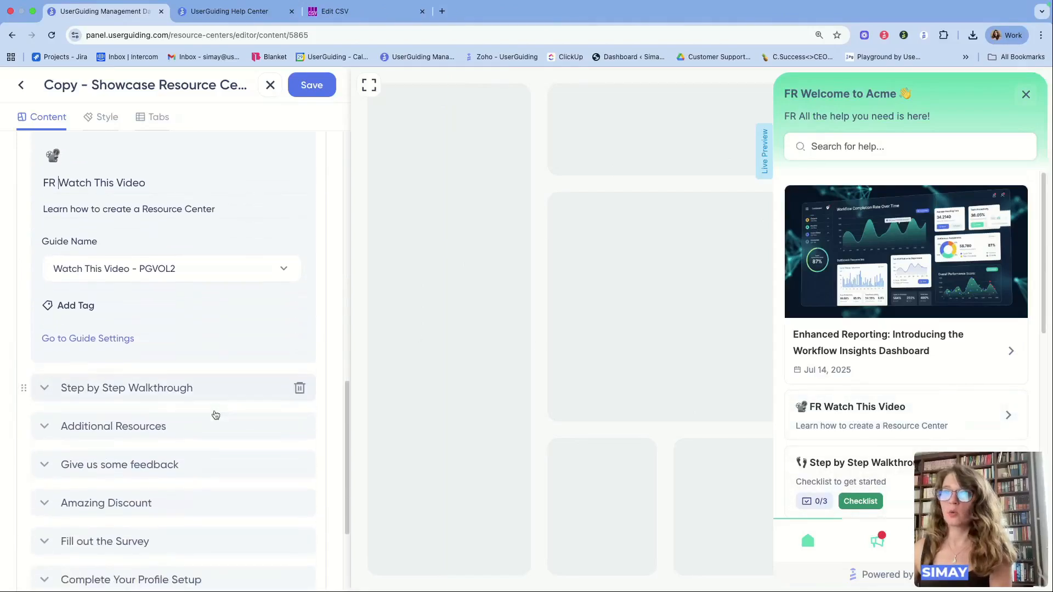
{"action": "scroll", "coordinate": [215, 415], "scroll_direction": "down", "scroll_amount": 2}
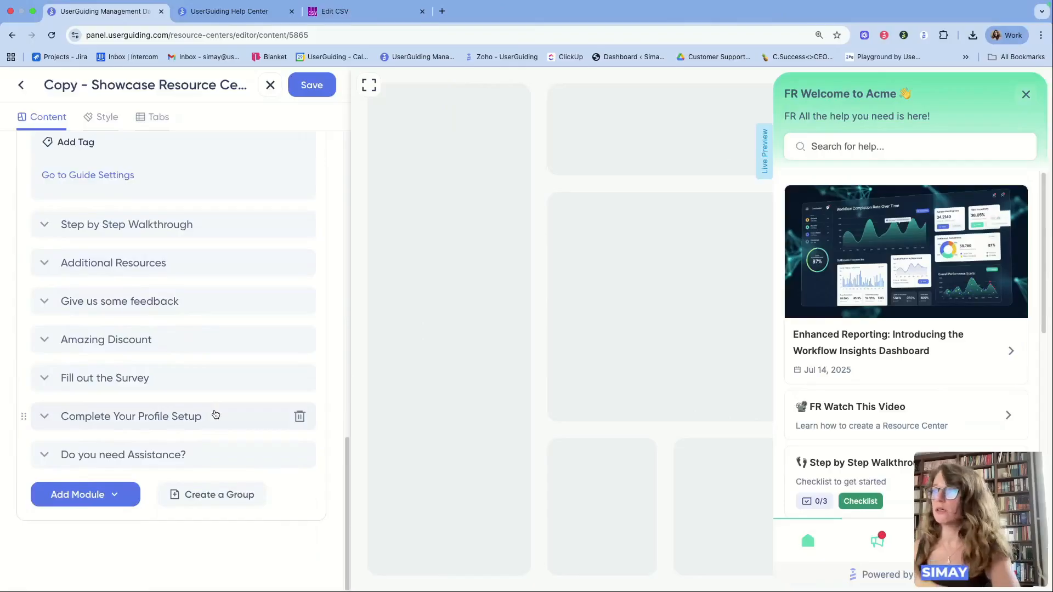
{"action": "scroll", "coordinate": [213, 412], "scroll_direction": "up", "scroll_amount": 12}
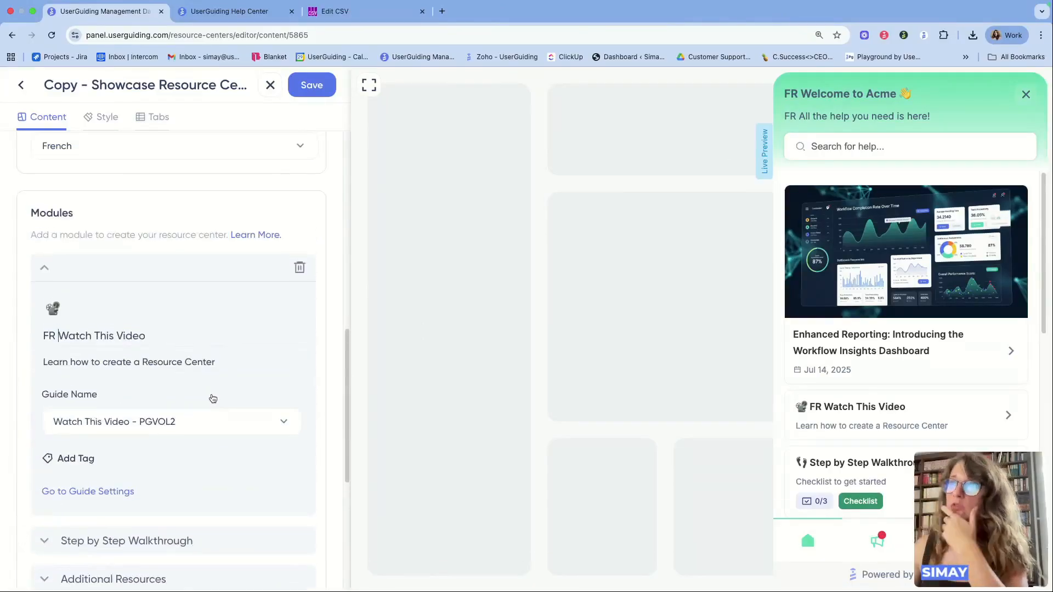
Step: Rename the resource center's Knowledge Base tab to "Knowledge Base FR" and view it in the live preview
{"action": "left_click", "coordinate": [152, 120]}
{"action": "left_click", "coordinate": [132, 225]}
{"action": "triple_click", "coordinate": [132, 226]}
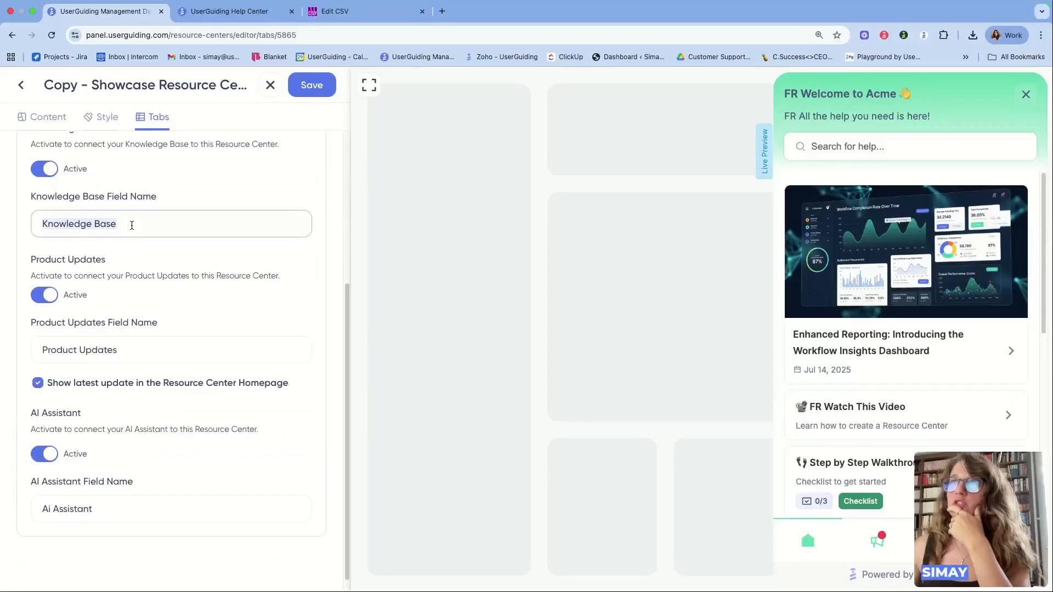
{"action": "left_click", "coordinate": [132, 226]}
{"action": "left_click", "coordinate": [188, 351]}
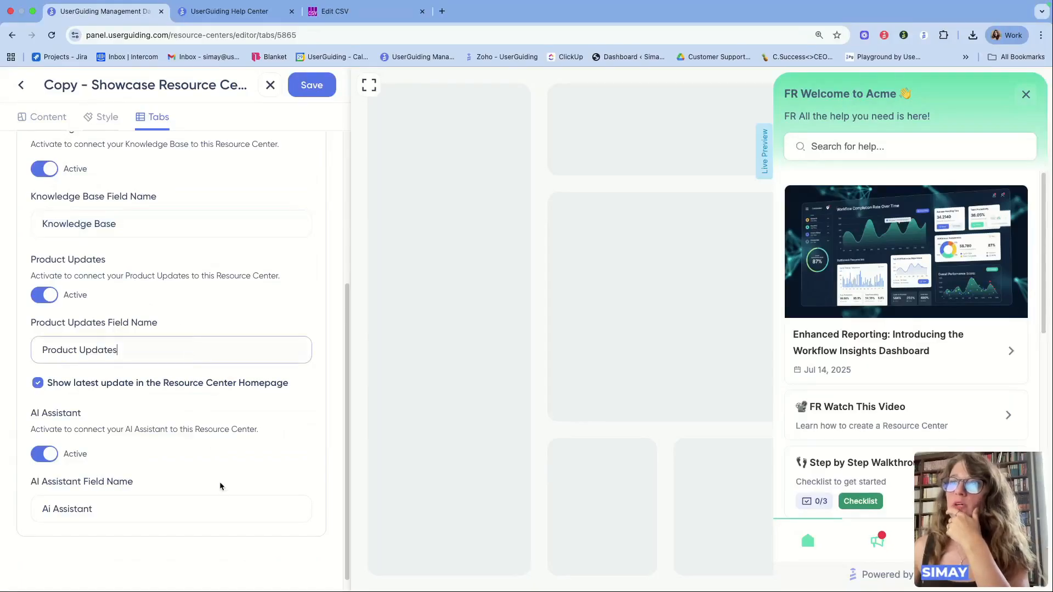
{"action": "left_click", "coordinate": [221, 502]}
{"action": "scroll", "coordinate": [221, 502], "scroll_direction": "up", "scroll_amount": 3}
{"action": "scroll", "coordinate": [226, 500], "scroll_direction": "up", "scroll_amount": 3}
{"action": "scroll", "coordinate": [225, 501], "scroll_direction": "down", "scroll_amount": 5}
{"action": "left_click", "coordinate": [185, 236]}
{"action": "type", "text": "FR"}
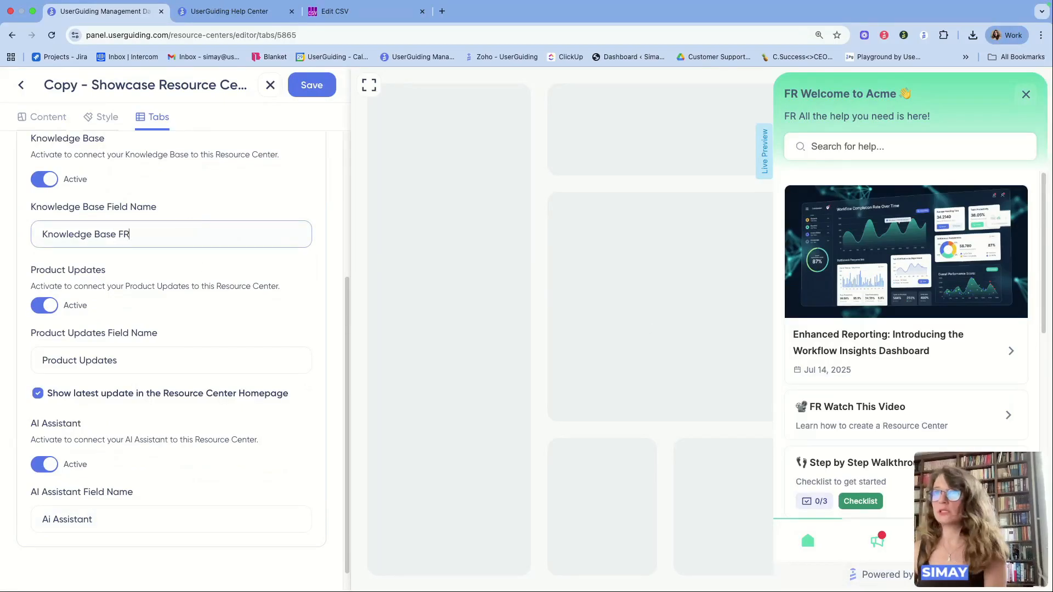
{"action": "left_click", "coordinate": [946, 541]}
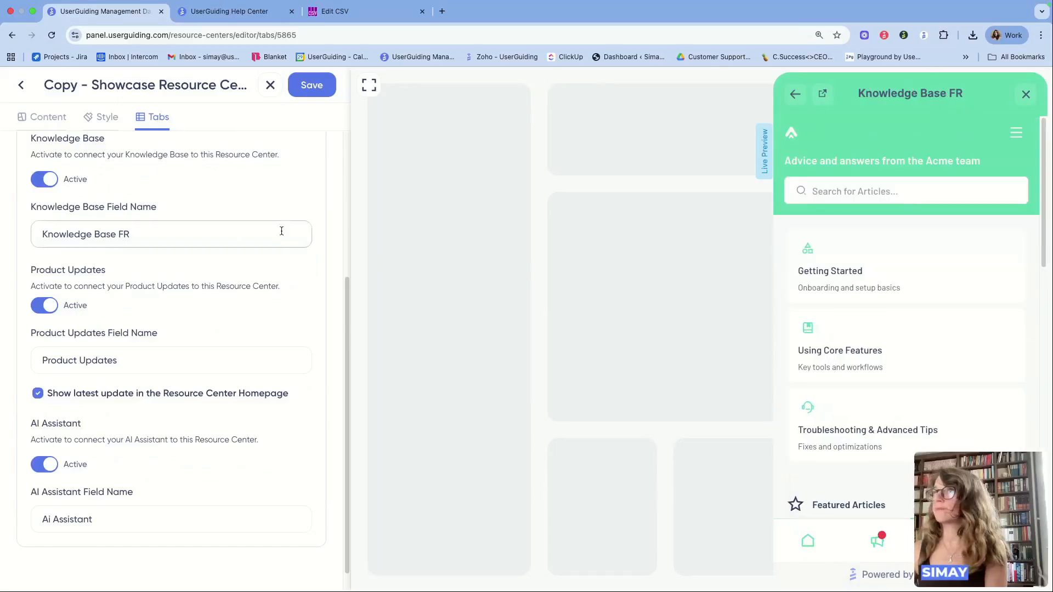
Step: Rename the Product Updates tab to "Product Updates FR" and view it in the live preview
{"action": "left_click", "coordinate": [166, 359]}
{"action": "type", "text": "FR"}
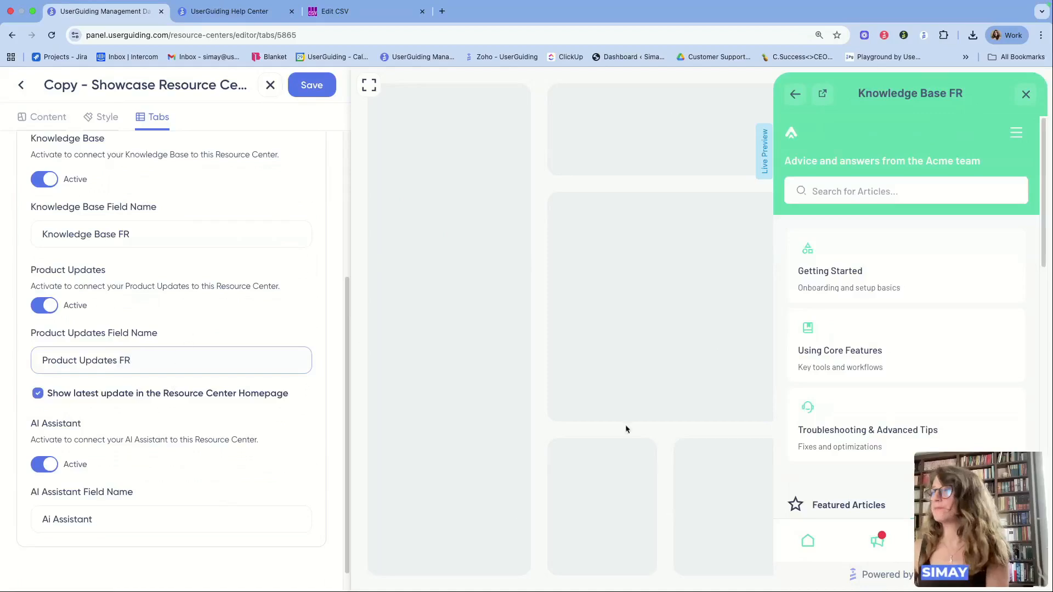
{"action": "left_click", "coordinate": [886, 545]}
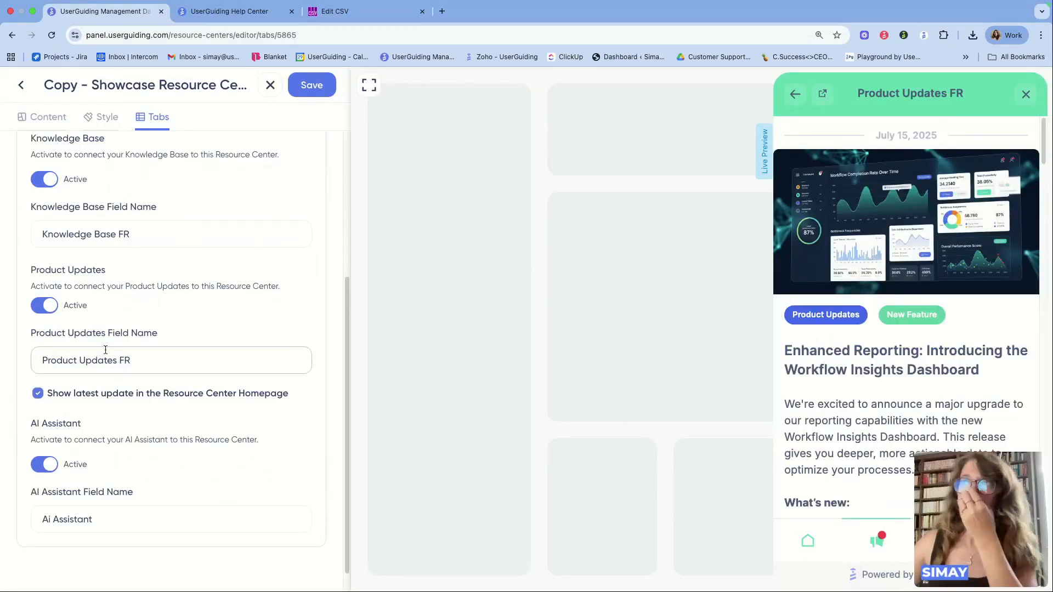
Step: Rename the AI Assistant tab to "Ai Assistant FR", check it in the live preview, and save the resource center
{"action": "left_click", "coordinate": [142, 519]}
{"action": "type", "text": "FR"}
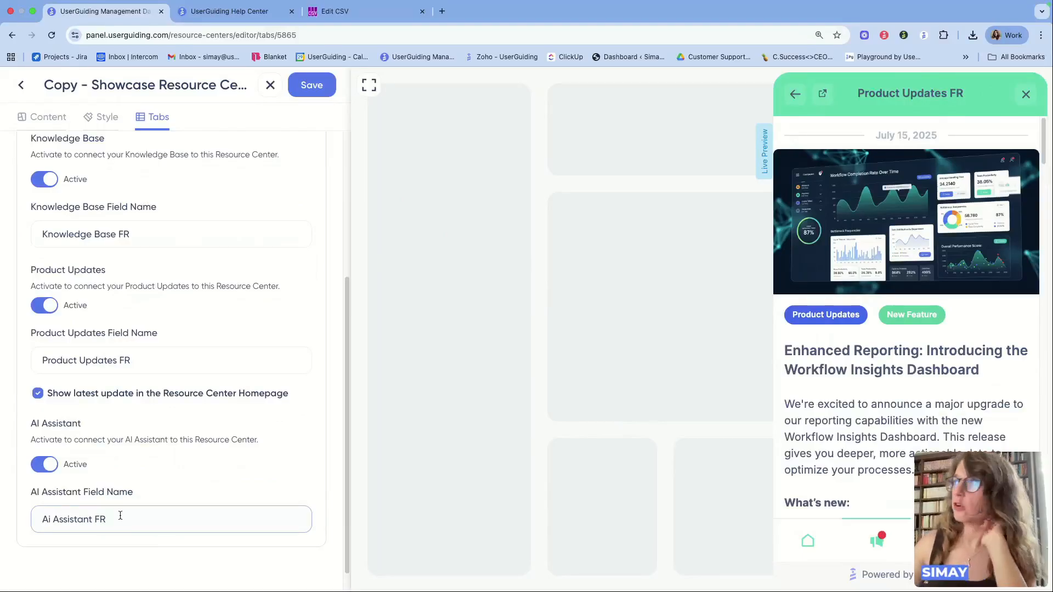
{"action": "left_click", "coordinate": [1013, 541]}
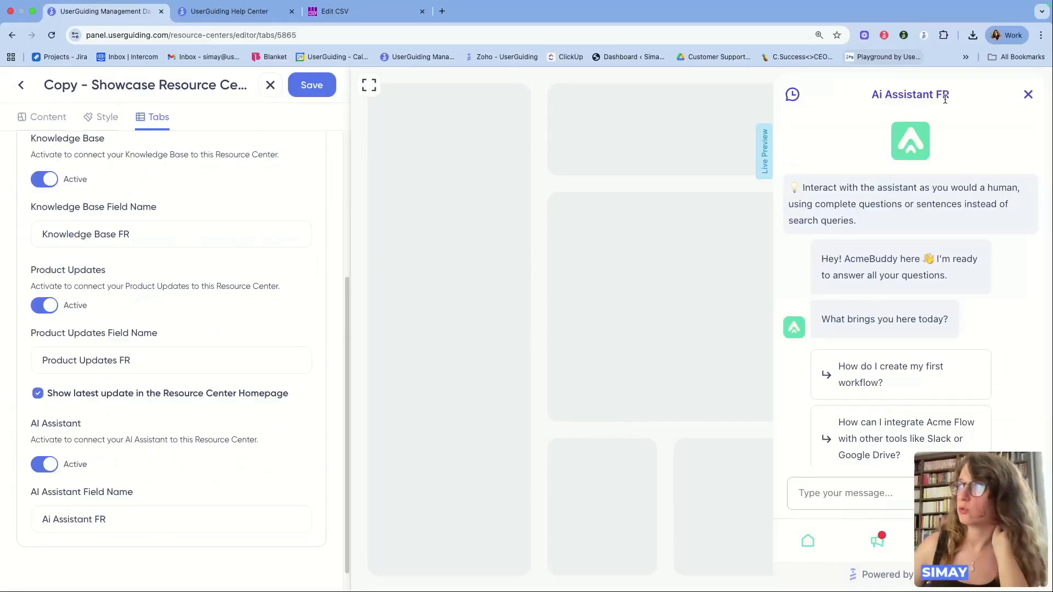
{"action": "left_click", "coordinate": [1028, 94]}
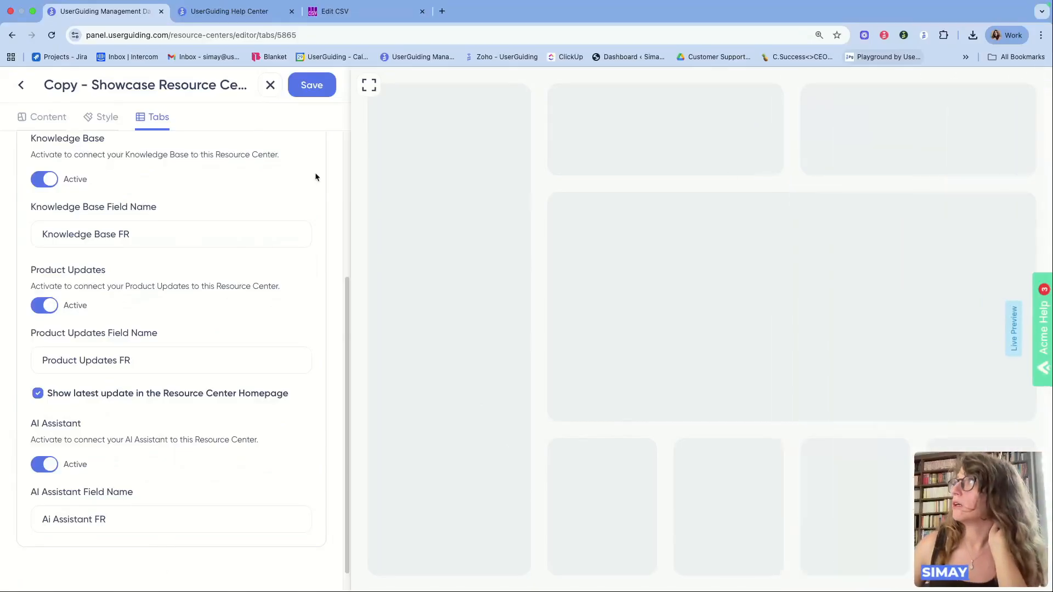
{"action": "left_click", "coordinate": [327, 93]}
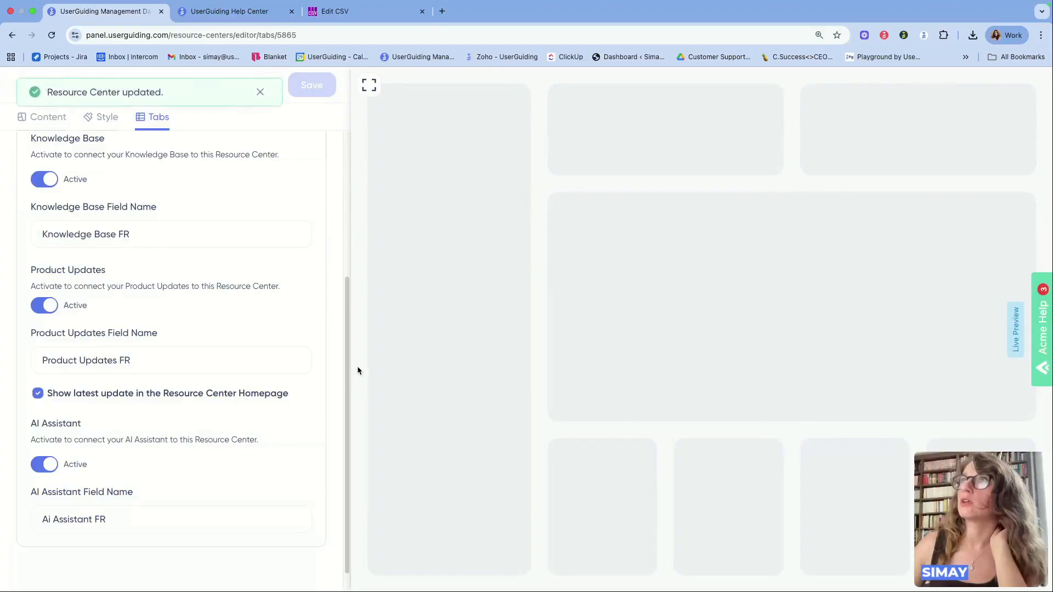
Step: Leave the resource center editor and add French as an additional language in the AI Assistant settings
{"action": "left_click", "coordinate": [8, 93]}
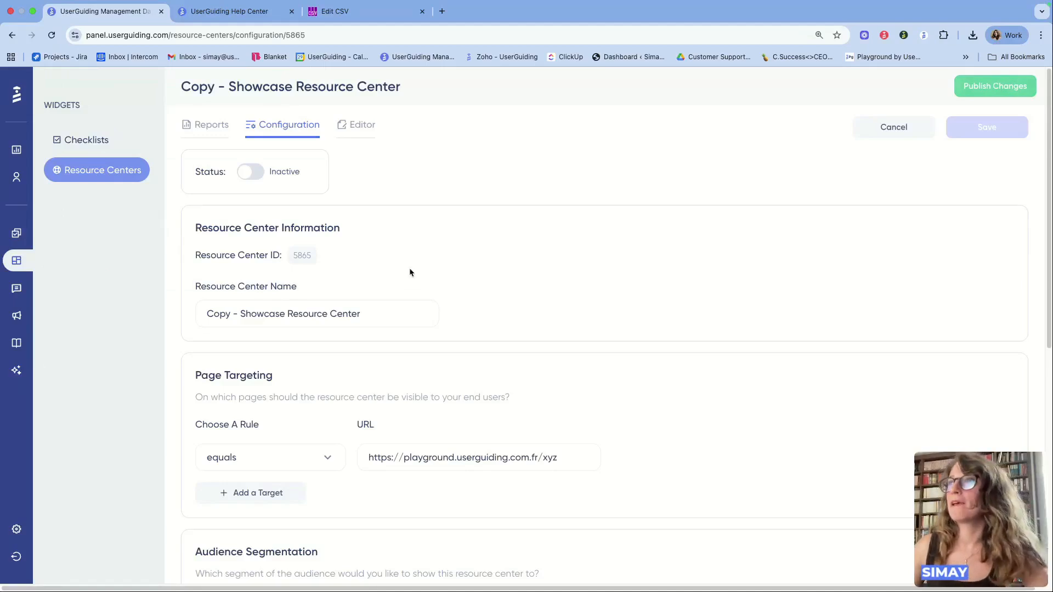
{"action": "left_click", "coordinate": [16, 371]}
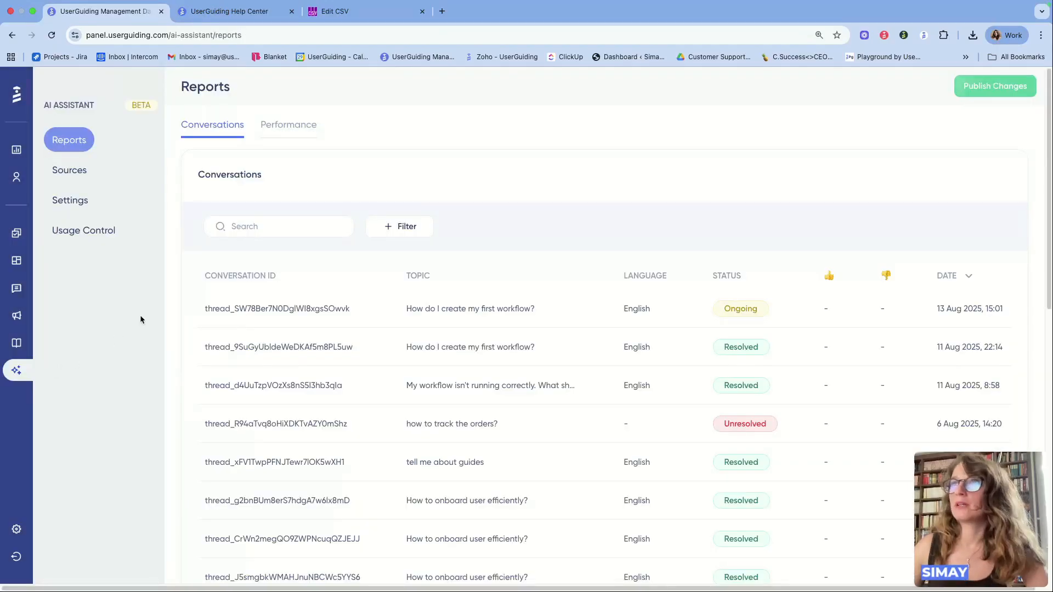
{"action": "left_click", "coordinate": [78, 207]}
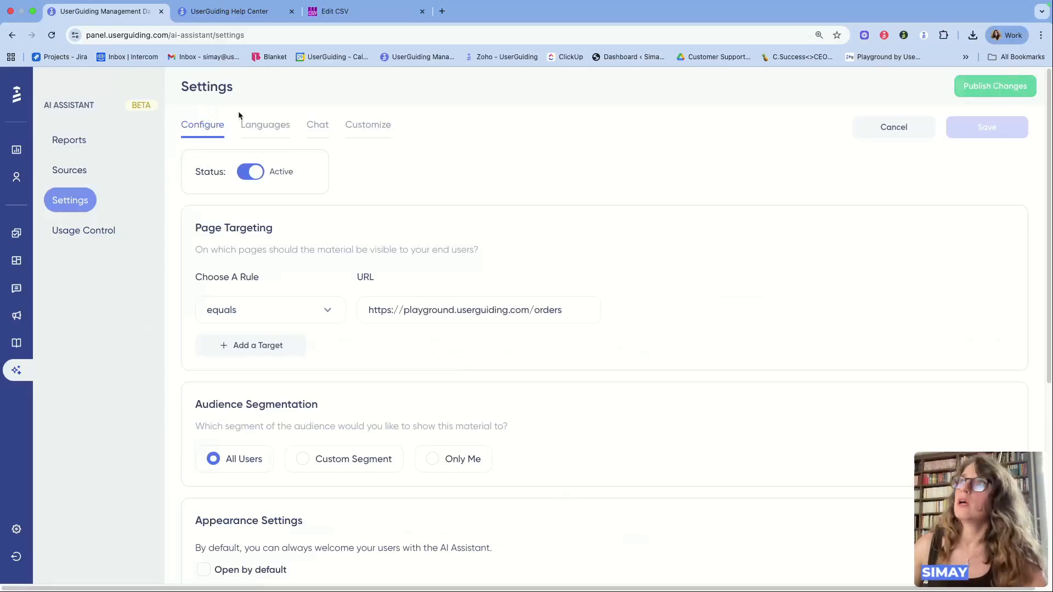
{"action": "left_click", "coordinate": [269, 125]}
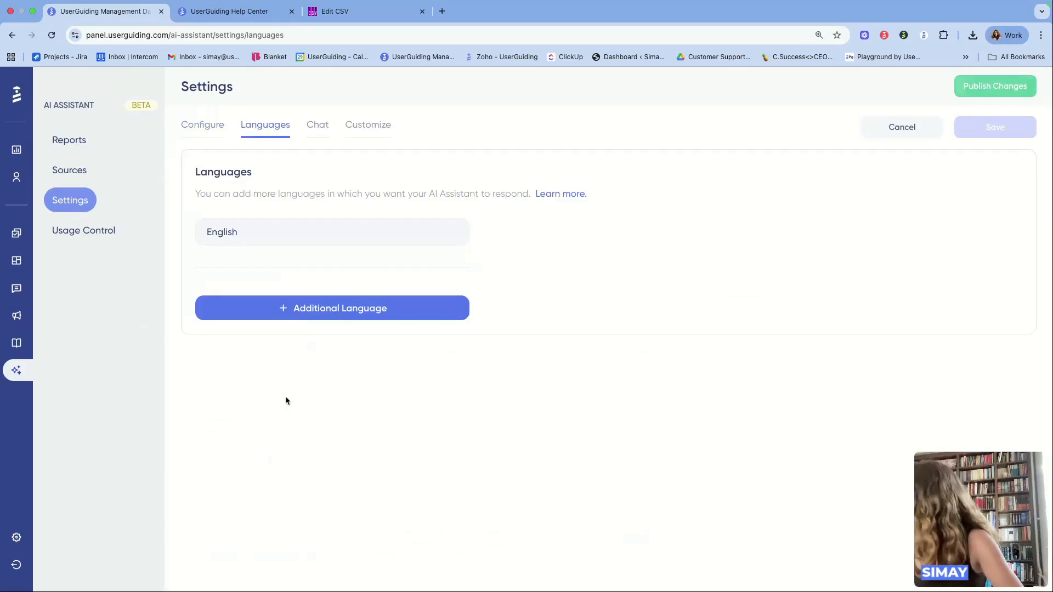
{"action": "left_click", "coordinate": [329, 307]}
{"action": "left_click", "coordinate": [259, 357]}
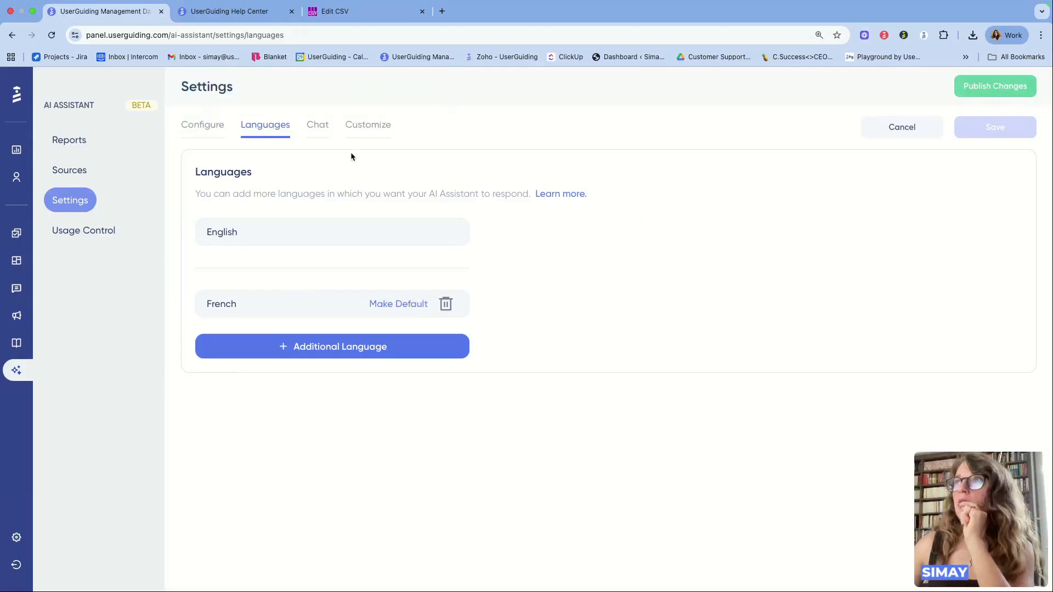
Step: Look over the AI Assistant's English chat texts and set the assistant name to "AI Assistant FR"
{"action": "left_click", "coordinate": [318, 126]}
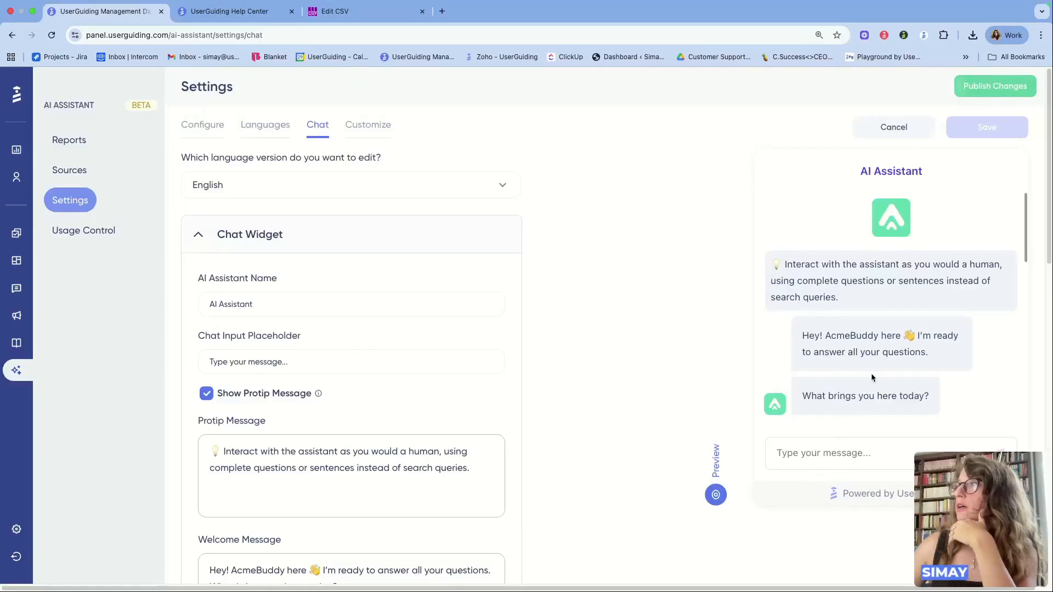
{"action": "scroll", "coordinate": [377, 353], "scroll_direction": "down", "scroll_amount": 2}
{"action": "scroll", "coordinate": [378, 352], "scroll_direction": "down", "scroll_amount": 7}
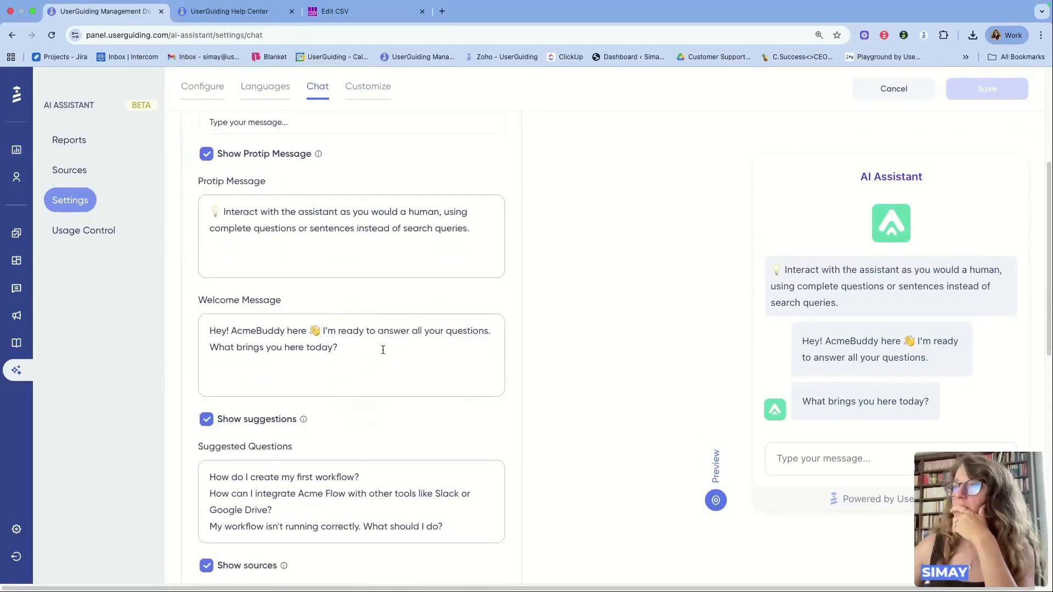
{"action": "scroll", "coordinate": [352, 425], "scroll_direction": "up", "scroll_amount": 7}
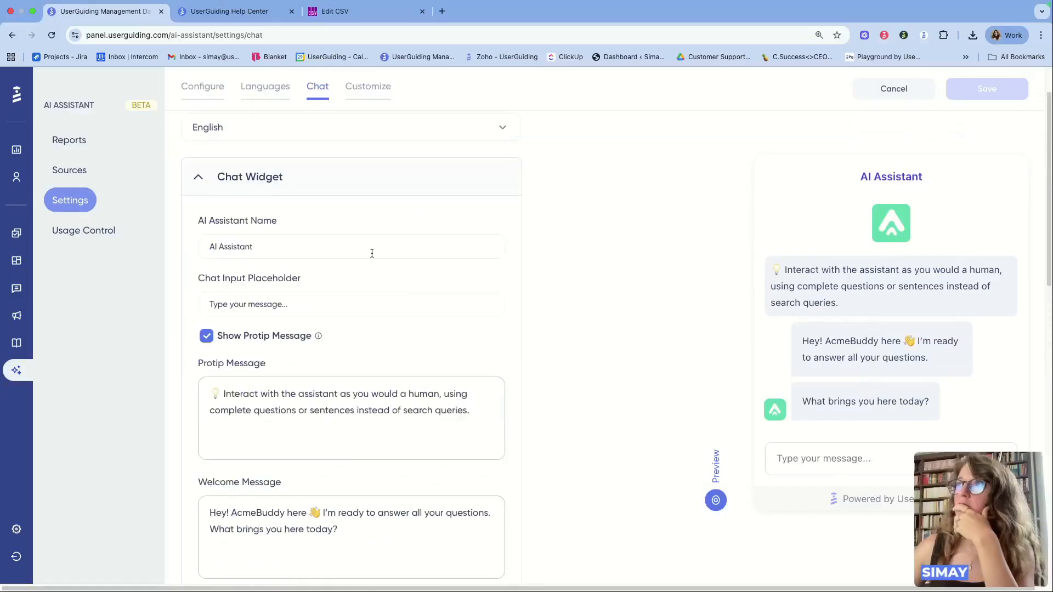
{"action": "left_click", "coordinate": [279, 249]}
{"action": "type", "text": "FR"}
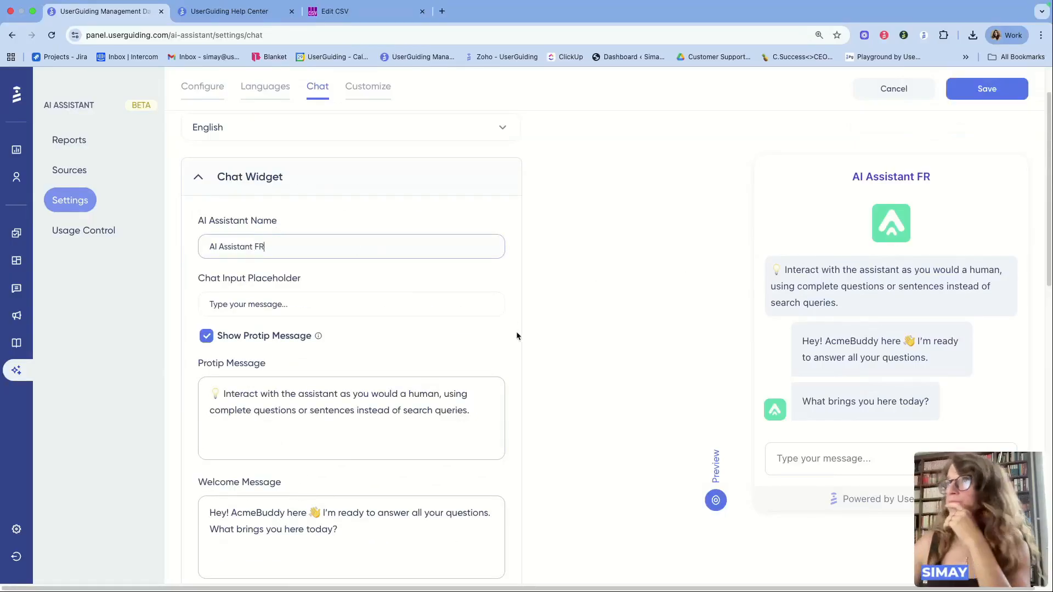
Step: Set the chat input placeholder to "Type your message... FR"
{"action": "scroll", "coordinate": [348, 308], "scroll_direction": "down", "scroll_amount": 2}
{"action": "left_click", "coordinate": [317, 228]}
{"action": "type", "text": "FR"}
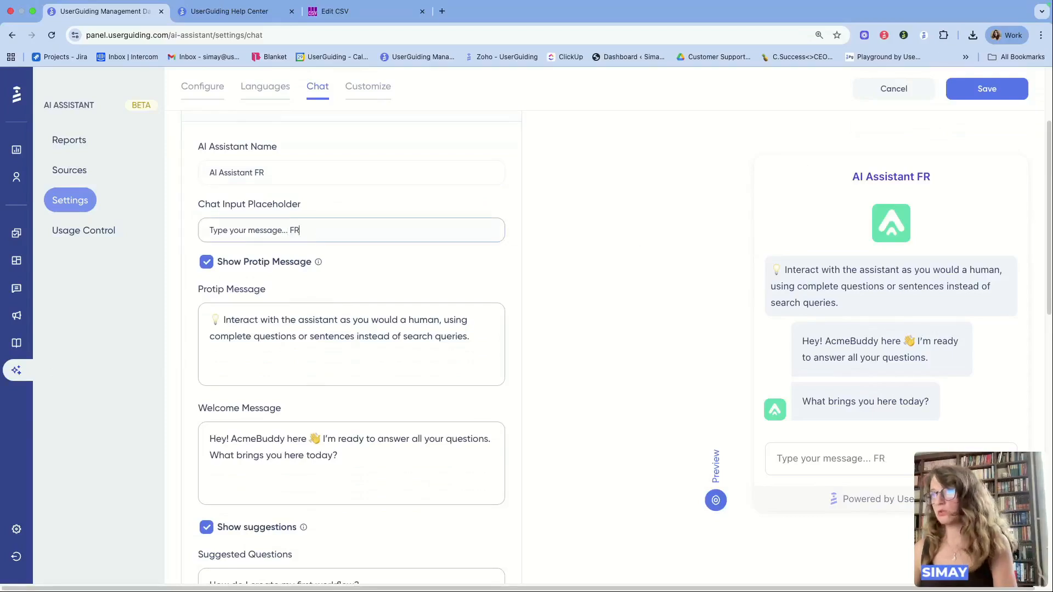
Step: Go through the protip and welcome messages and append "FR" to the last suggested question
{"action": "left_click", "coordinate": [379, 364]}
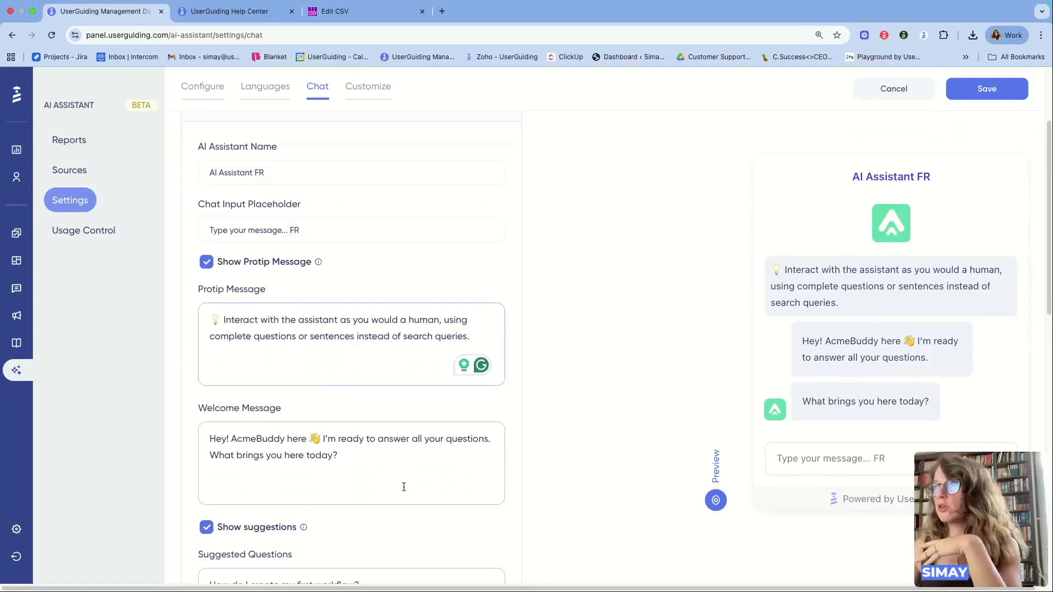
{"action": "left_click_drag", "start_coordinate": [376, 440], "coordinate": [411, 467]}
{"action": "left_click", "coordinate": [410, 468]}
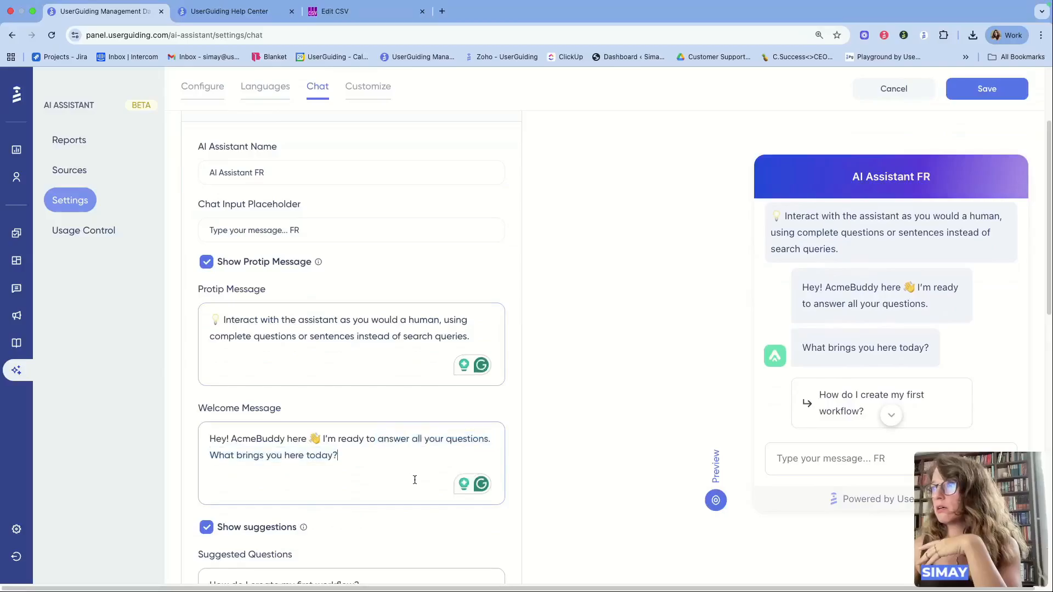
{"action": "scroll", "coordinate": [415, 477], "scroll_direction": "down", "scroll_amount": 5}
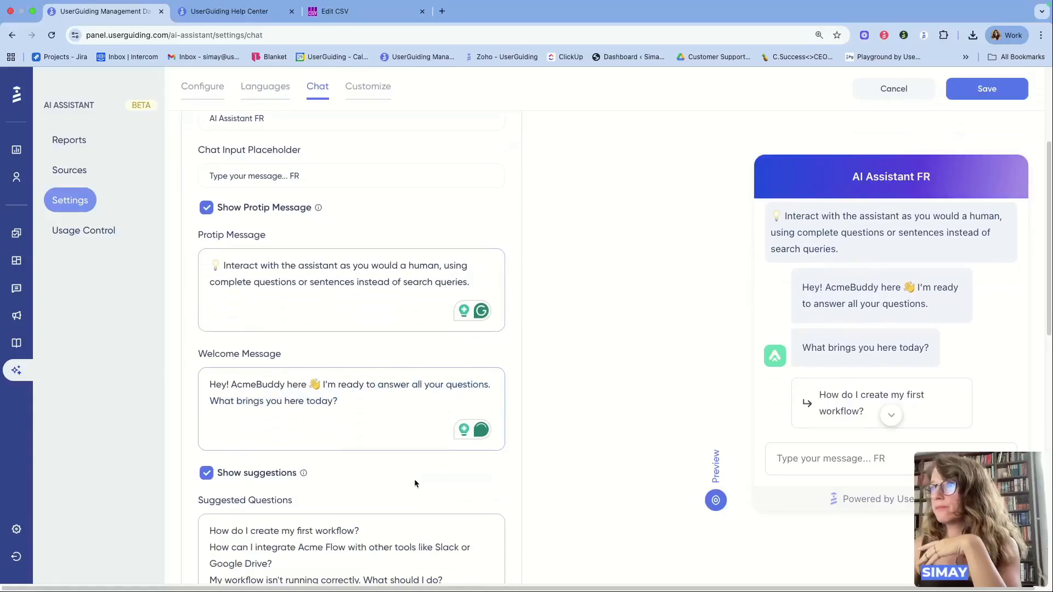
{"action": "left_click", "coordinate": [451, 438]}
{"action": "type", "text": "FR"}
{"action": "scroll", "coordinate": [390, 385], "scroll_direction": "down", "scroll_amount": 3}
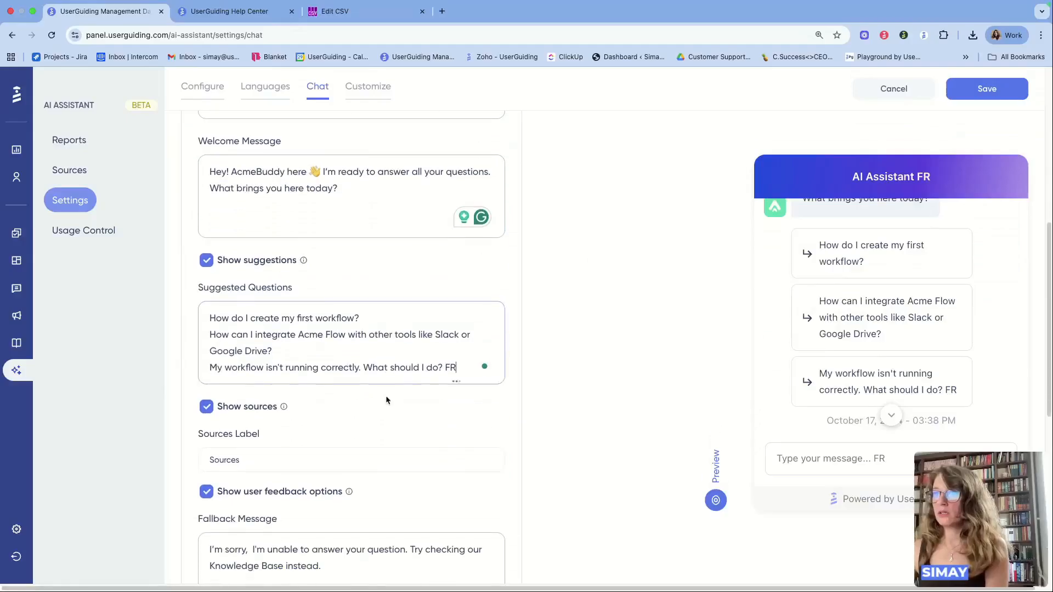
{"action": "left_click", "coordinate": [345, 399]}
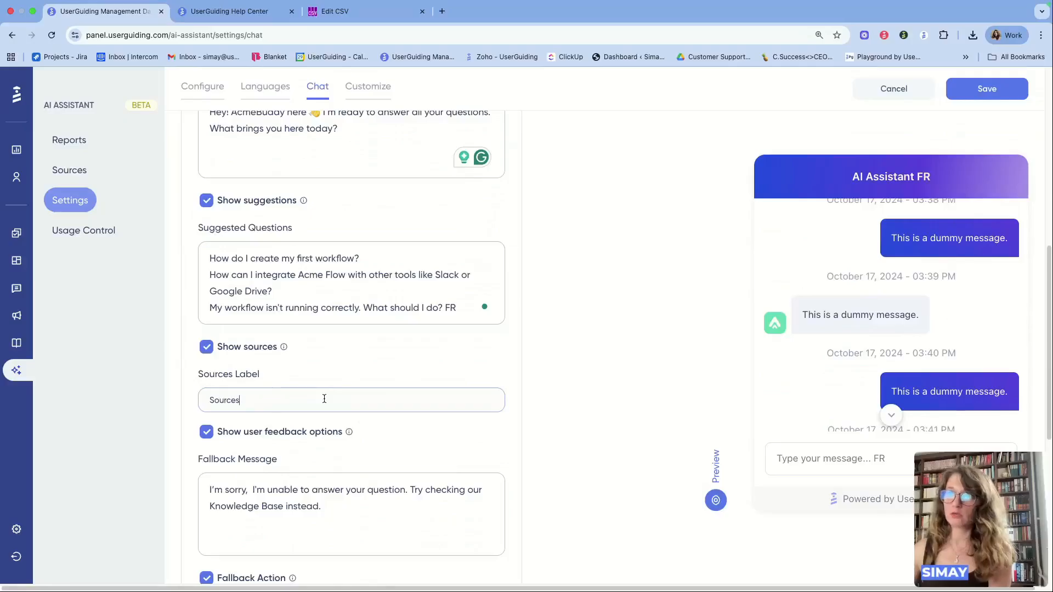
{"action": "scroll", "coordinate": [324, 399], "scroll_direction": "down", "scroll_amount": 3}
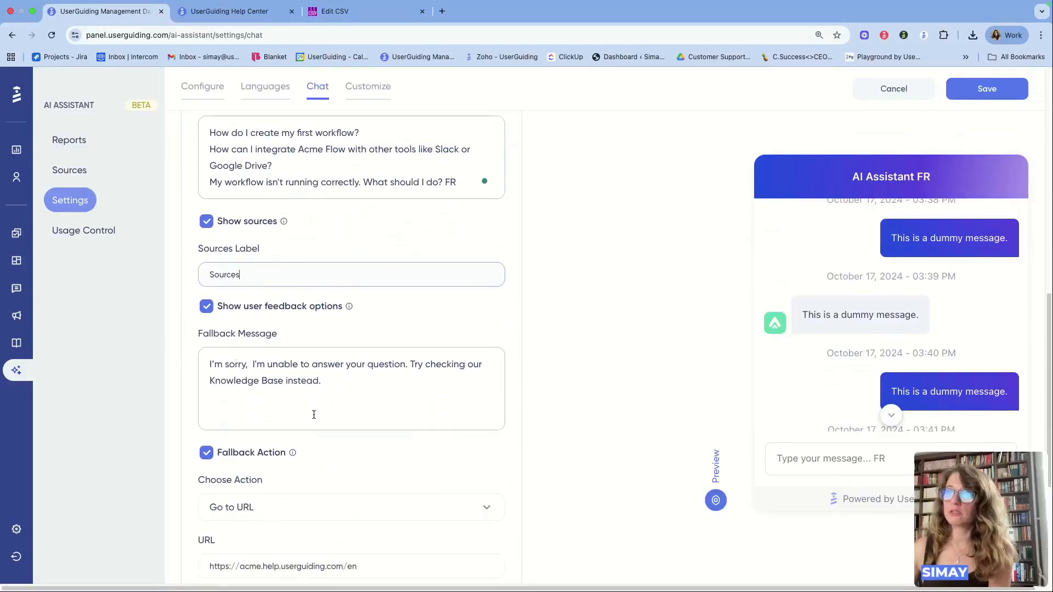
{"action": "scroll", "coordinate": [314, 415], "scroll_direction": "down", "scroll_amount": 3}
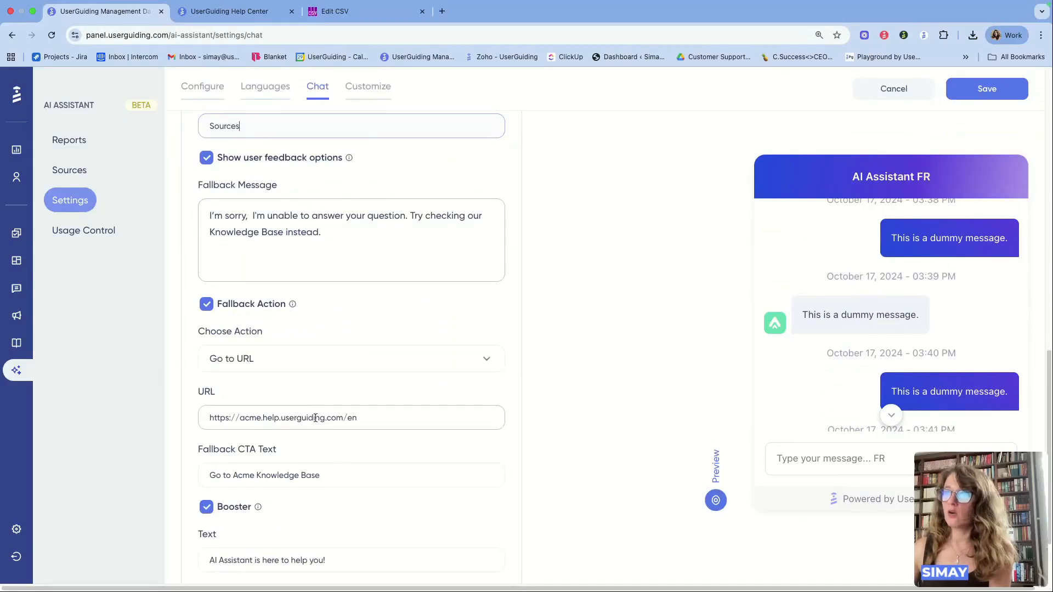
{"action": "scroll", "coordinate": [340, 422], "scroll_direction": "down", "scroll_amount": 1}
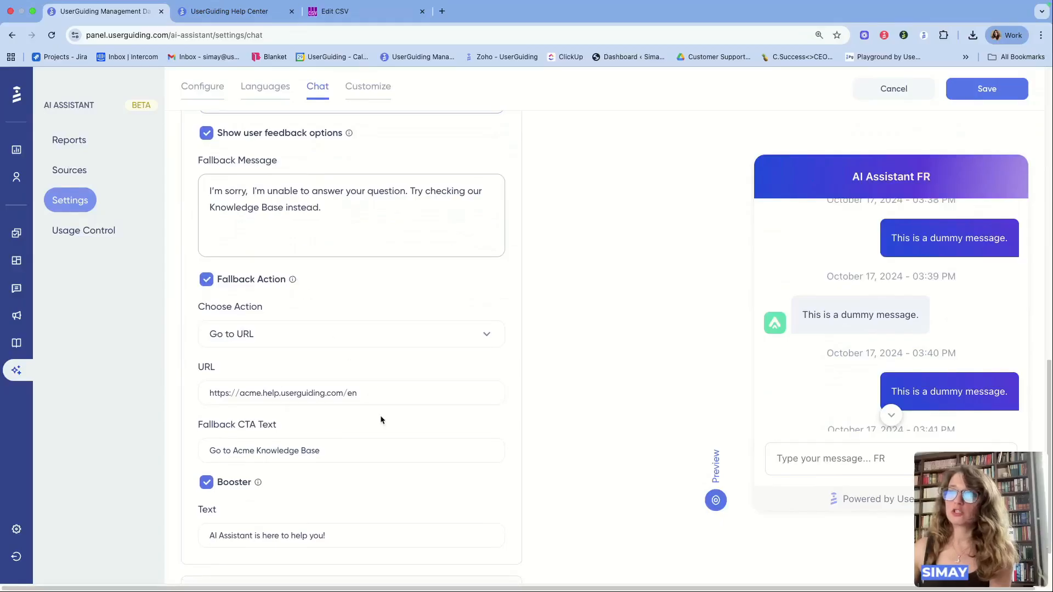
{"action": "left_click", "coordinate": [357, 399]}
{"action": "double_click", "coordinate": [349, 395]}
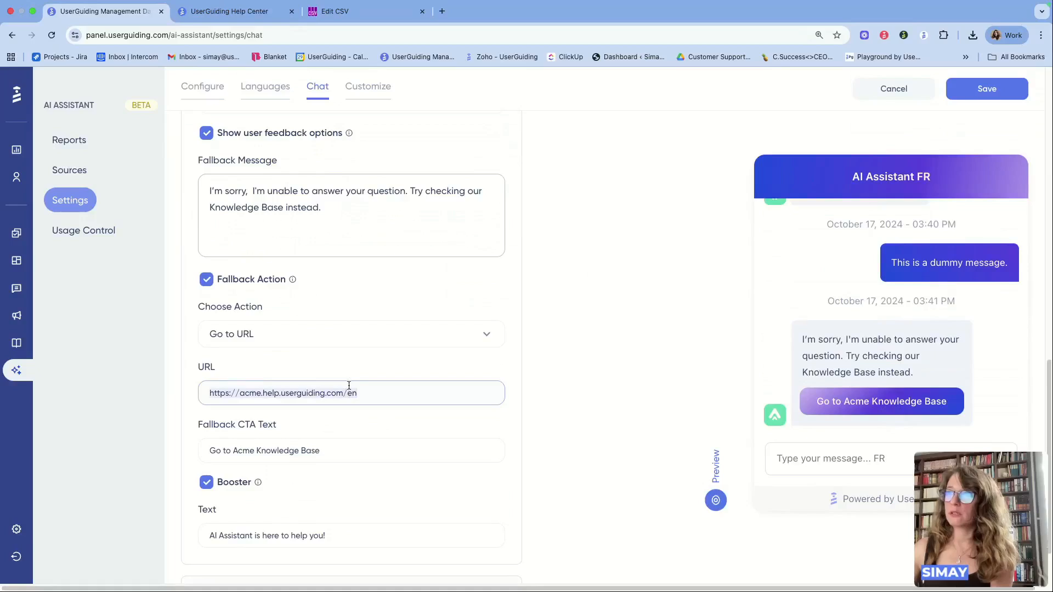
{"action": "type", "text": "fr"}
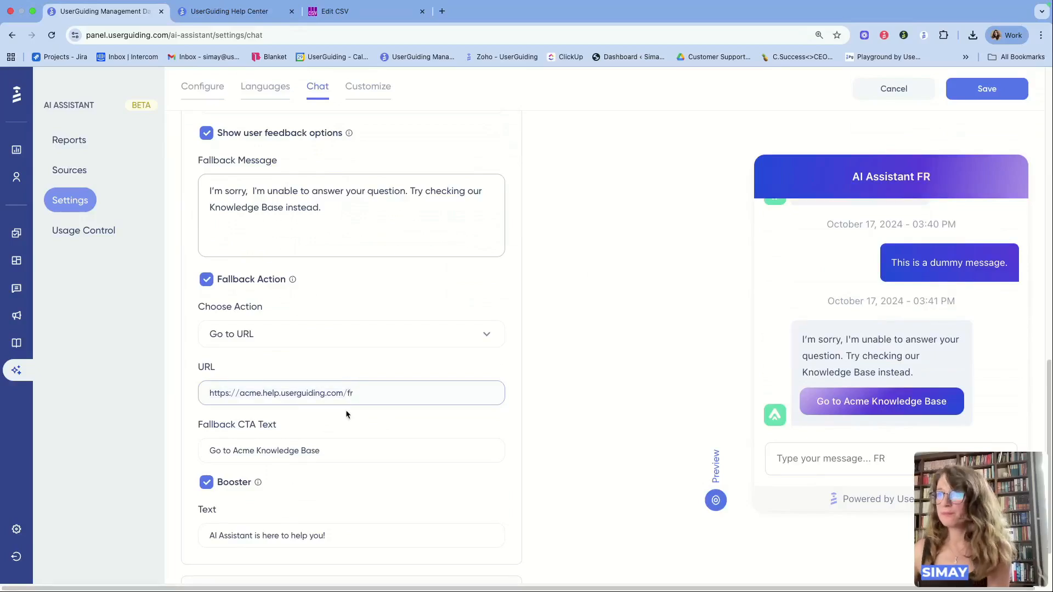
{"action": "left_click", "coordinate": [336, 451]}
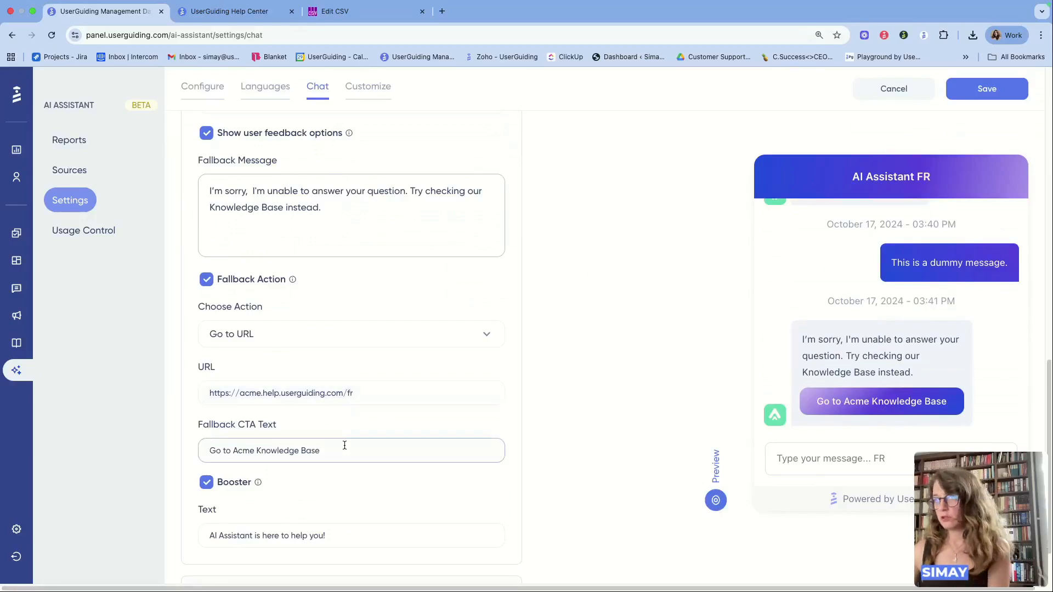
{"action": "type", "text": "FR"}
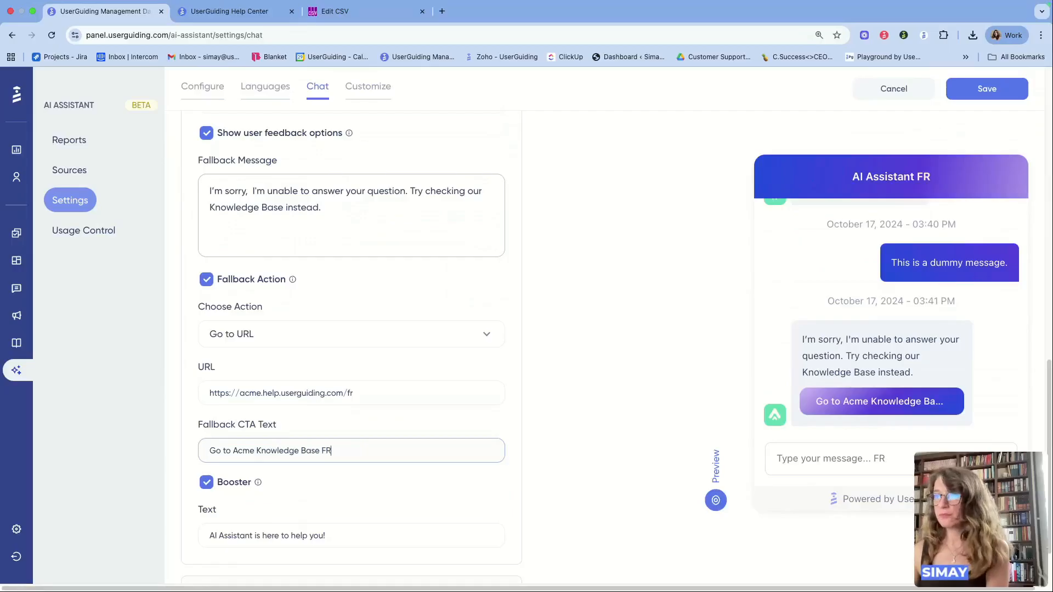
Step: Check the Conversation History empty state and new chat button texts, and save the AI Assistant chat settings
{"action": "scroll", "coordinate": [351, 451], "scroll_direction": "down", "scroll_amount": 2}
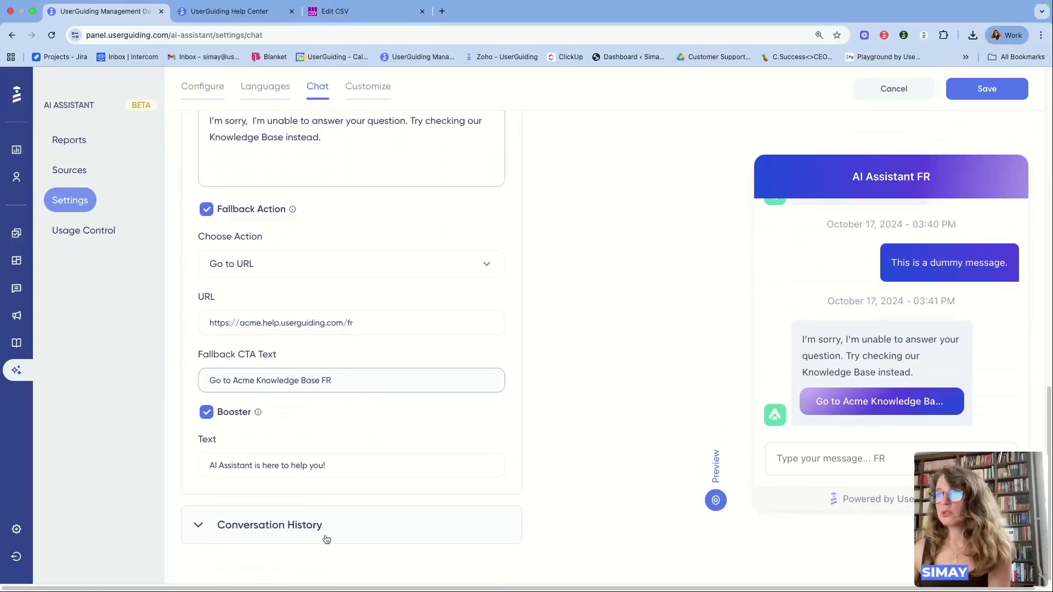
{"action": "scroll", "coordinate": [348, 485], "scroll_direction": "down", "scroll_amount": 4}
{"action": "left_click", "coordinate": [315, 513]}
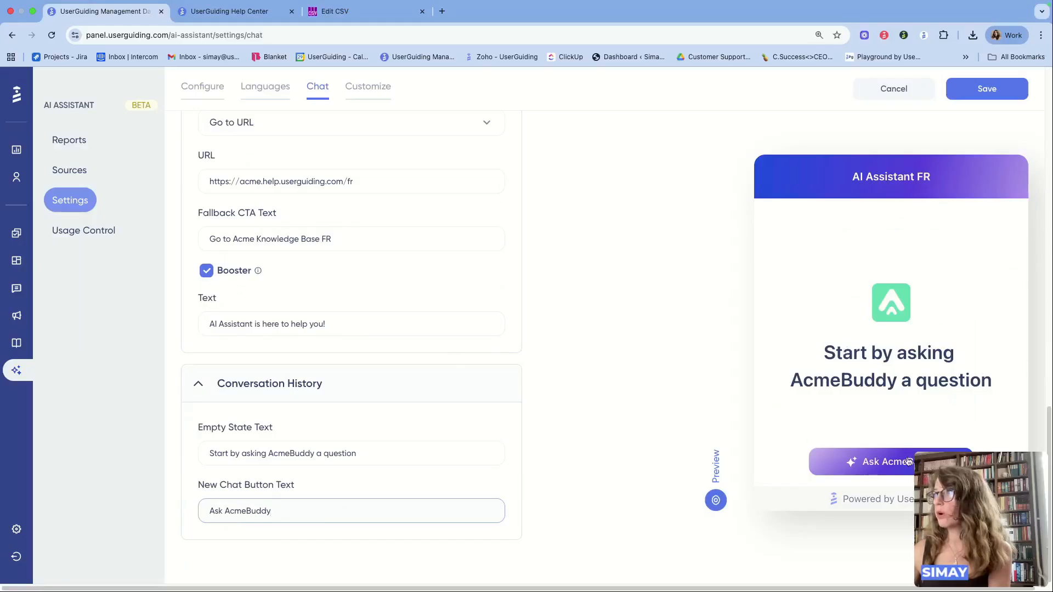
{"action": "scroll", "coordinate": [345, 446], "scroll_direction": "up", "scroll_amount": 6}
{"action": "scroll", "coordinate": [345, 446], "scroll_direction": "up", "scroll_amount": 20}
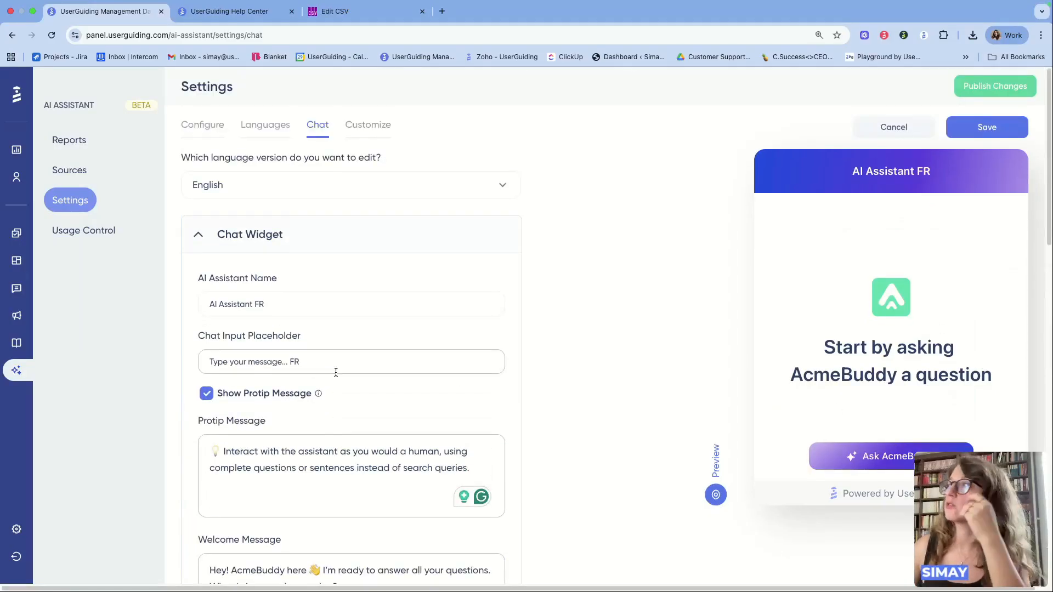
{"action": "left_click", "coordinate": [967, 126]}
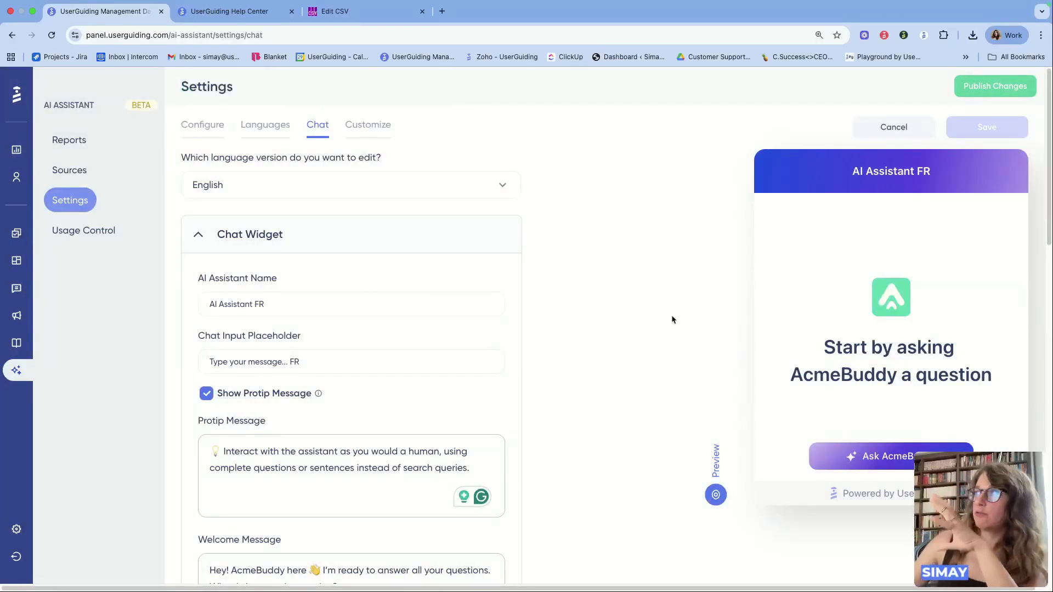
Step: Check the status and languages of the AI Assistant's UserGuiding Knowledge Base source, and publish the changes
{"action": "left_click", "coordinate": [55, 173]}
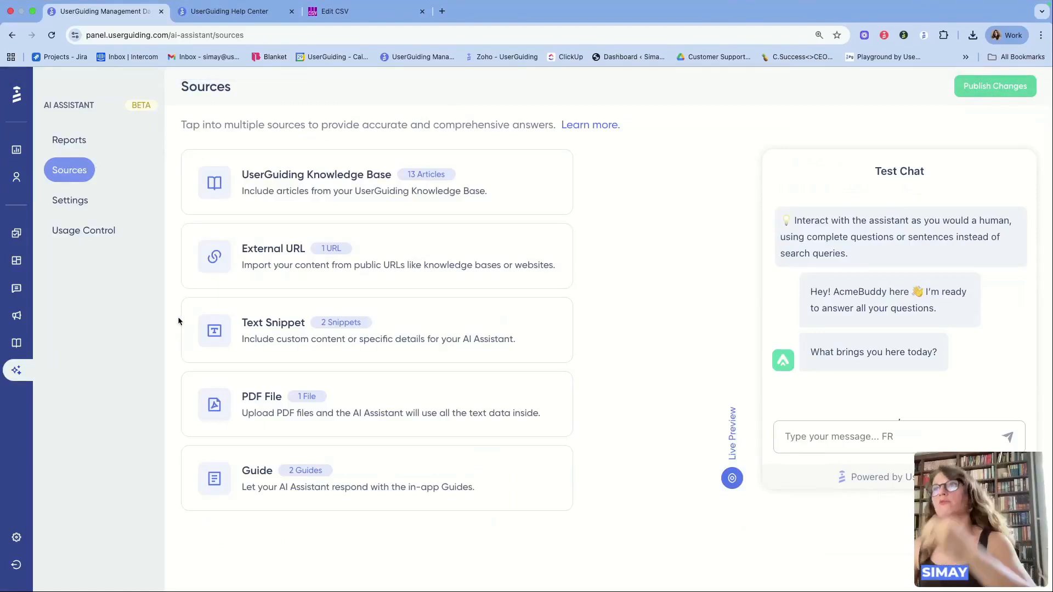
{"action": "left_click", "coordinate": [473, 192]}
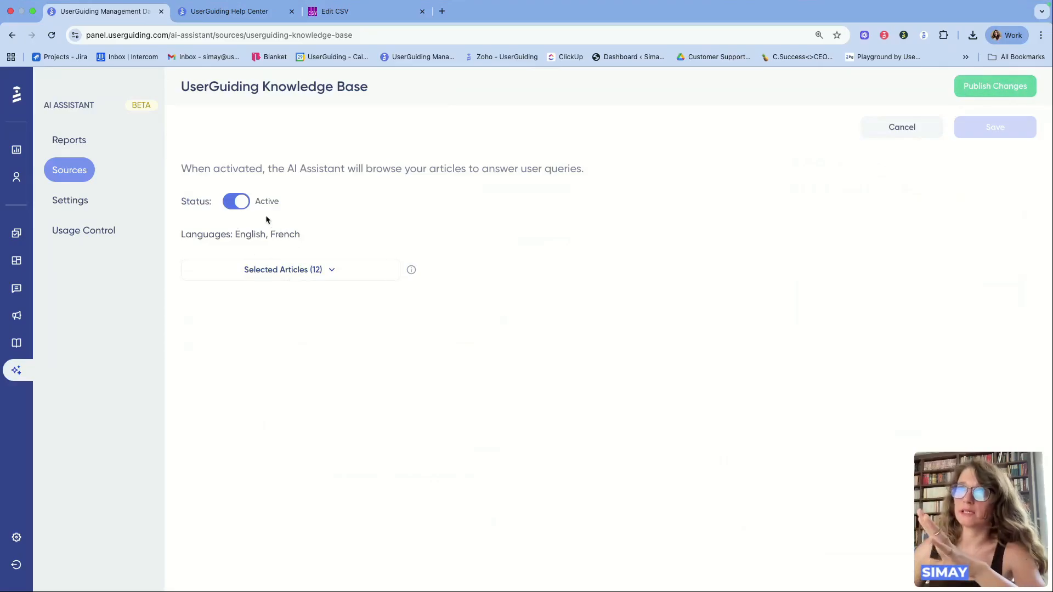
{"action": "left_click", "coordinate": [74, 176]}
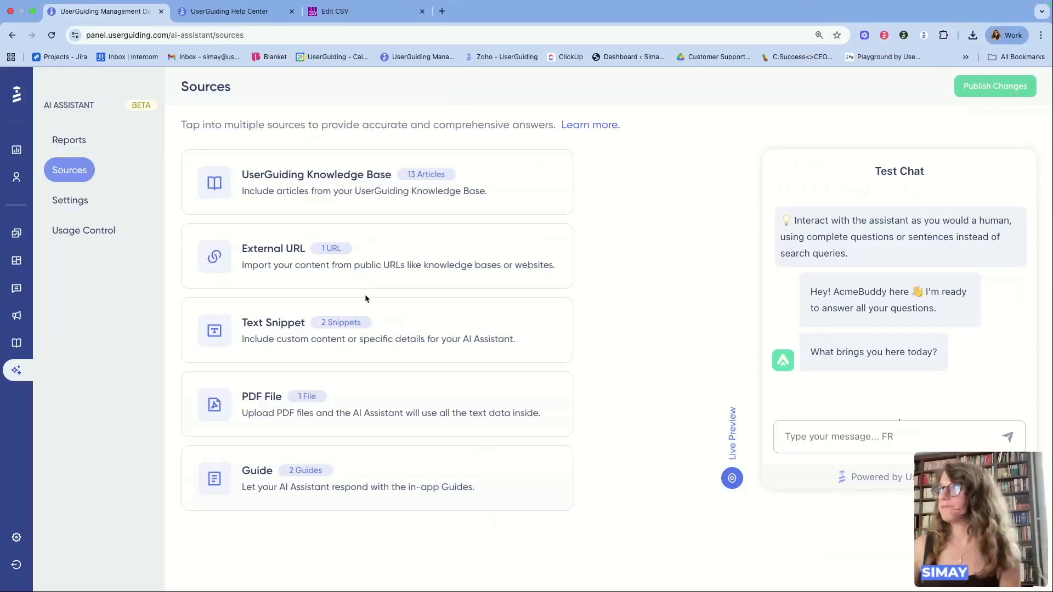
{"action": "left_click", "coordinate": [1004, 93]}
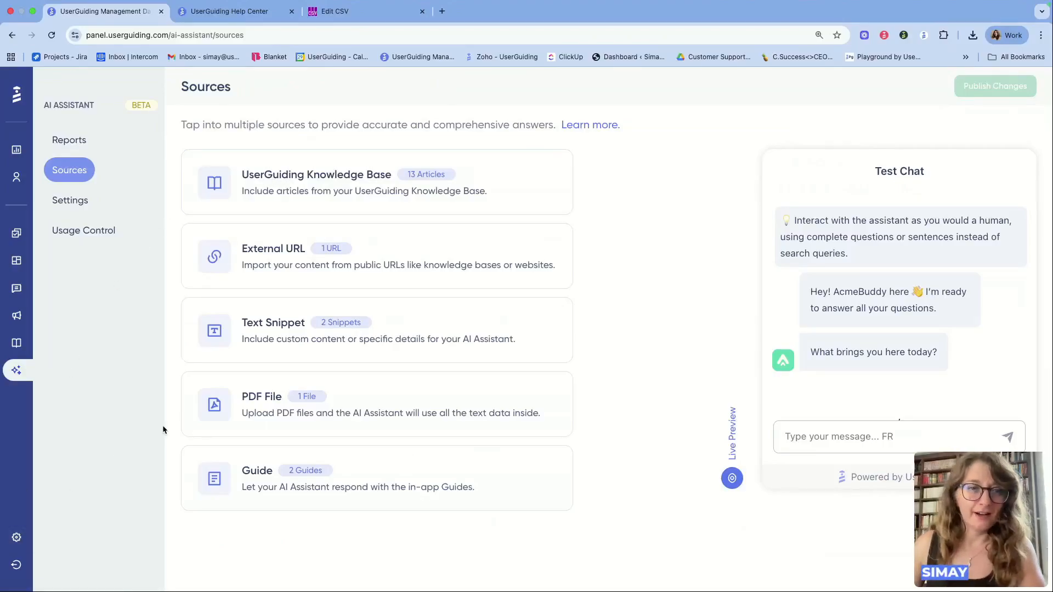
Step: View the list of all users and the languages with their segments in the Localization settings
{"action": "left_click", "coordinate": [16, 181]}
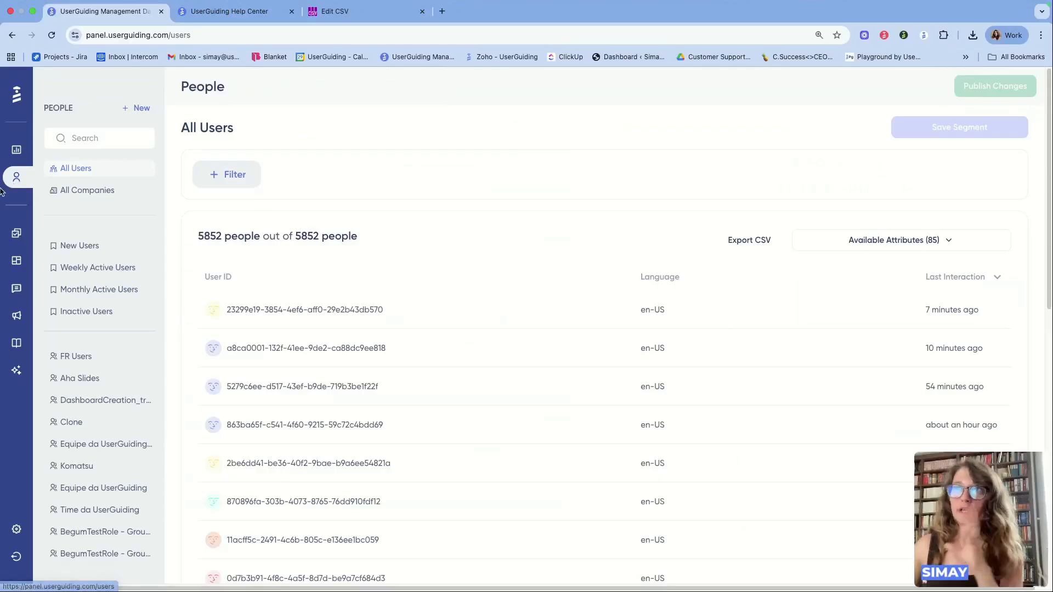
{"action": "left_click", "coordinate": [16, 528]}
{"action": "left_click", "coordinate": [89, 363]}
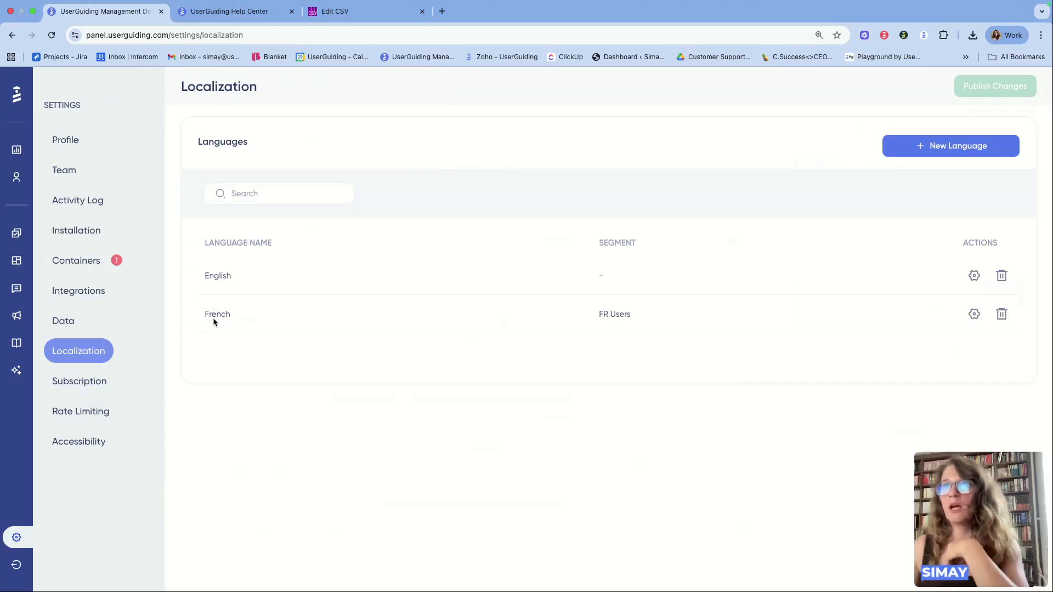
Step: Review the Guides, Product Updates, Knowledge Base, AI Assistant languages, Surveys and Checklists areas as a localization recap
{"action": "left_click", "coordinate": [17, 235]}
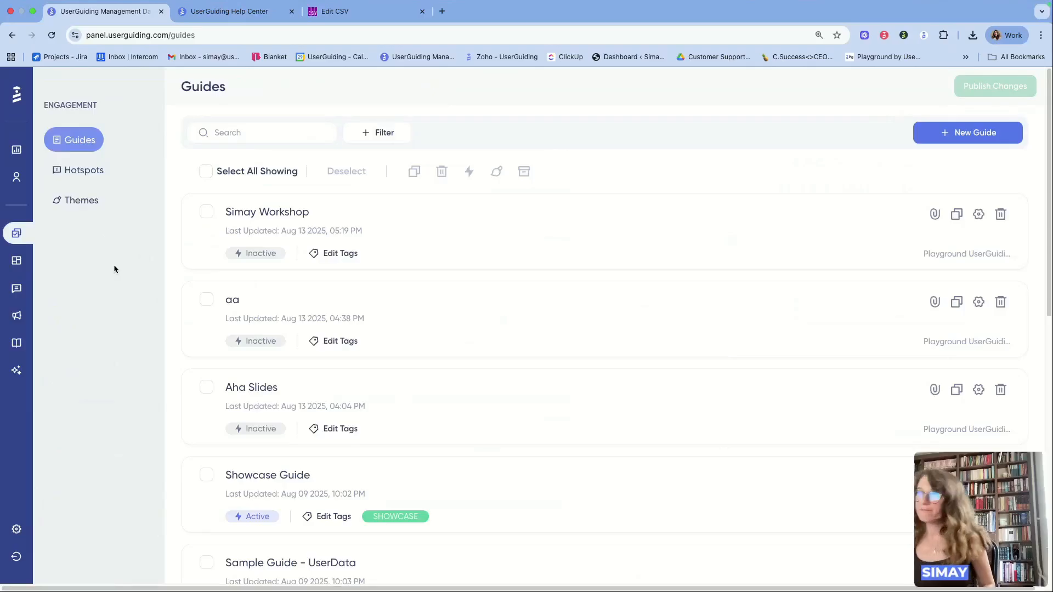
{"action": "left_click", "coordinate": [19, 316]}
{"action": "left_click", "coordinate": [17, 343]}
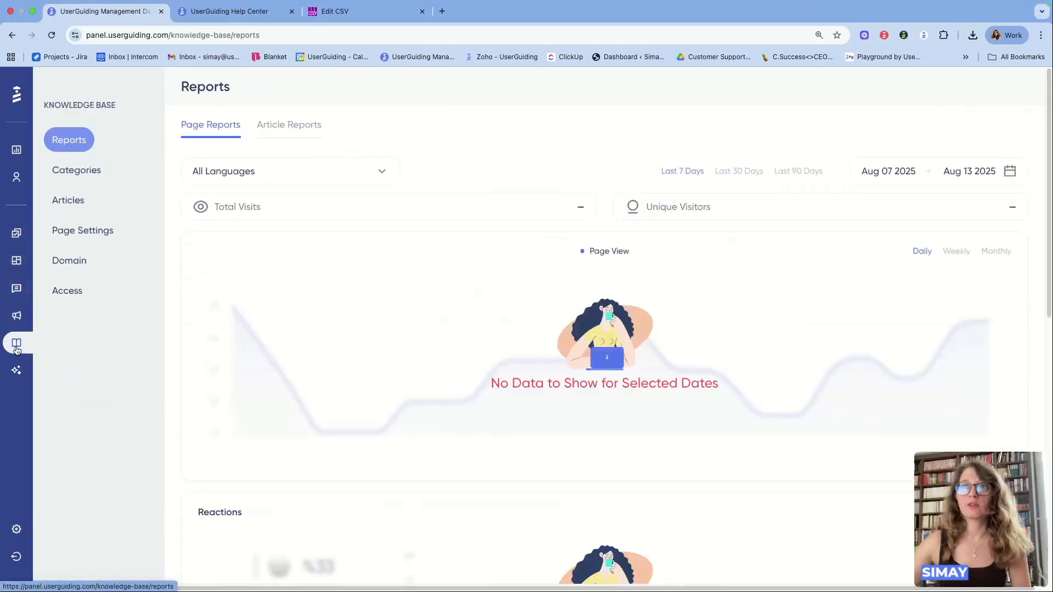
{"action": "left_click", "coordinate": [17, 369]}
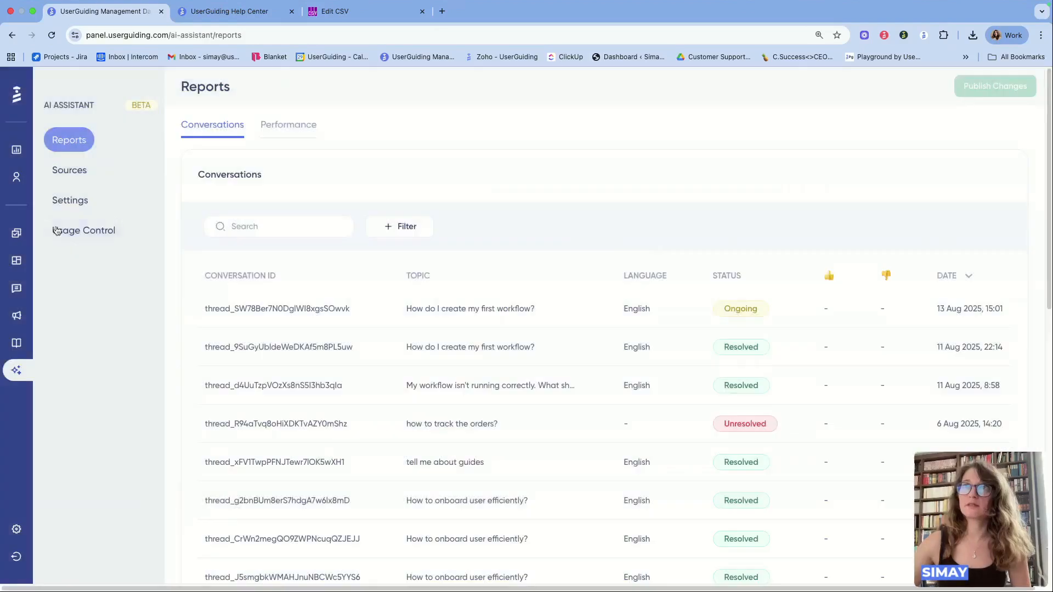
{"action": "left_click", "coordinate": [70, 201]}
{"action": "left_click", "coordinate": [269, 126]}
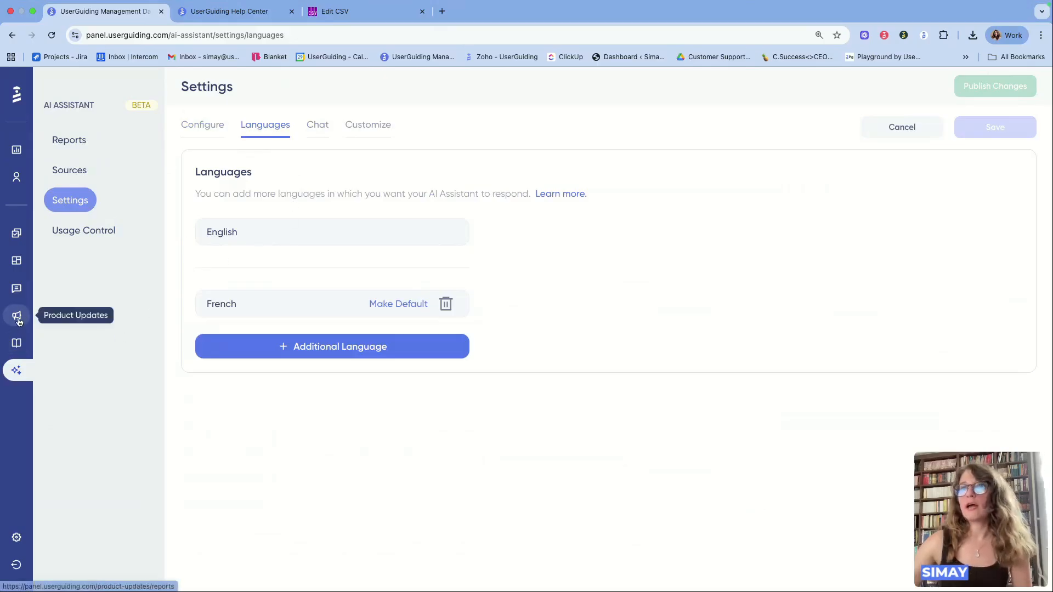
{"action": "left_click", "coordinate": [16, 289]}
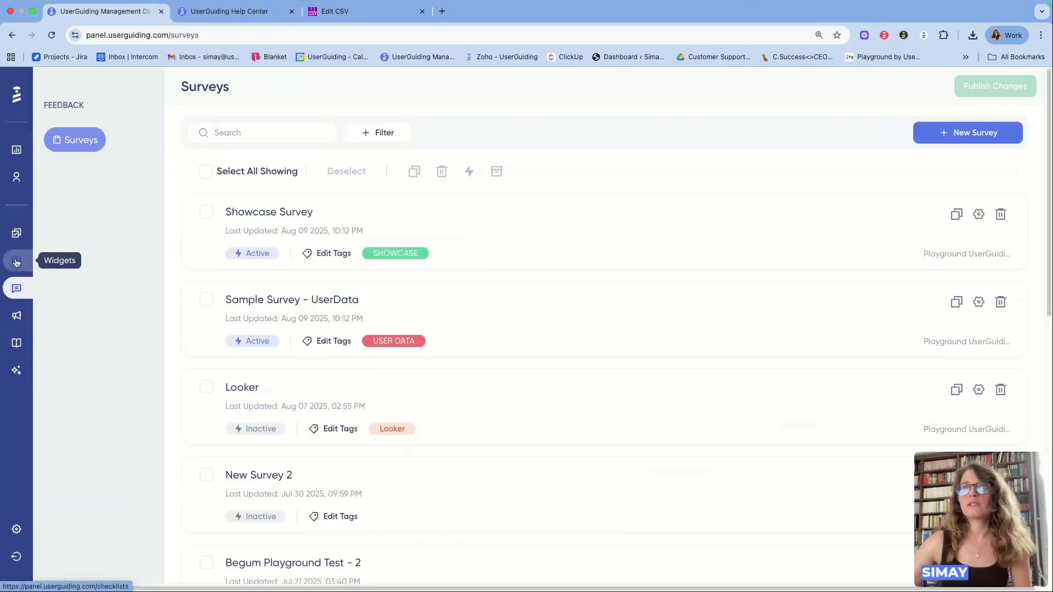
{"action": "left_click", "coordinate": [17, 260]}
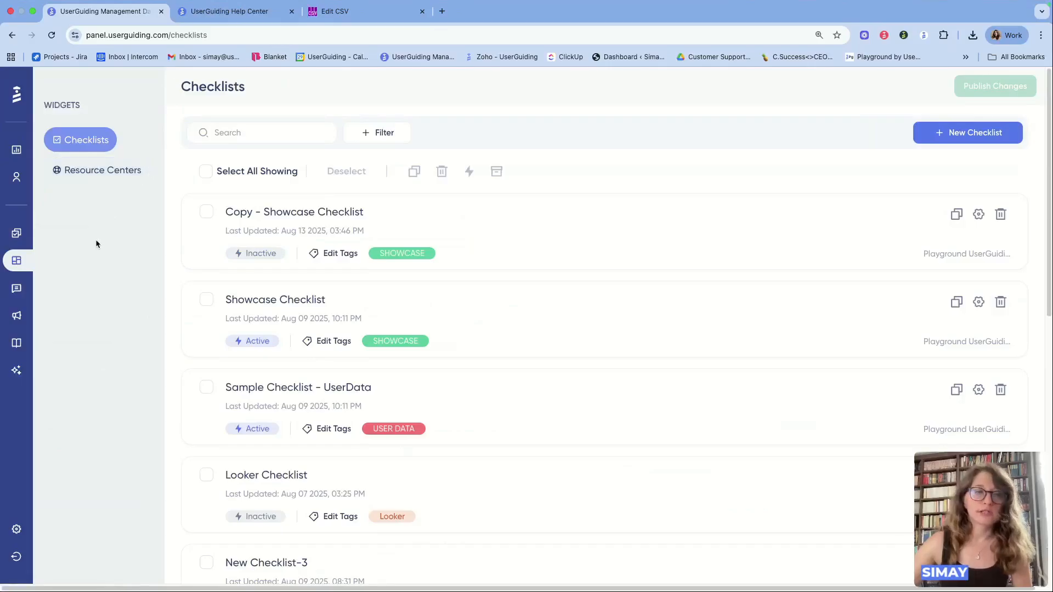